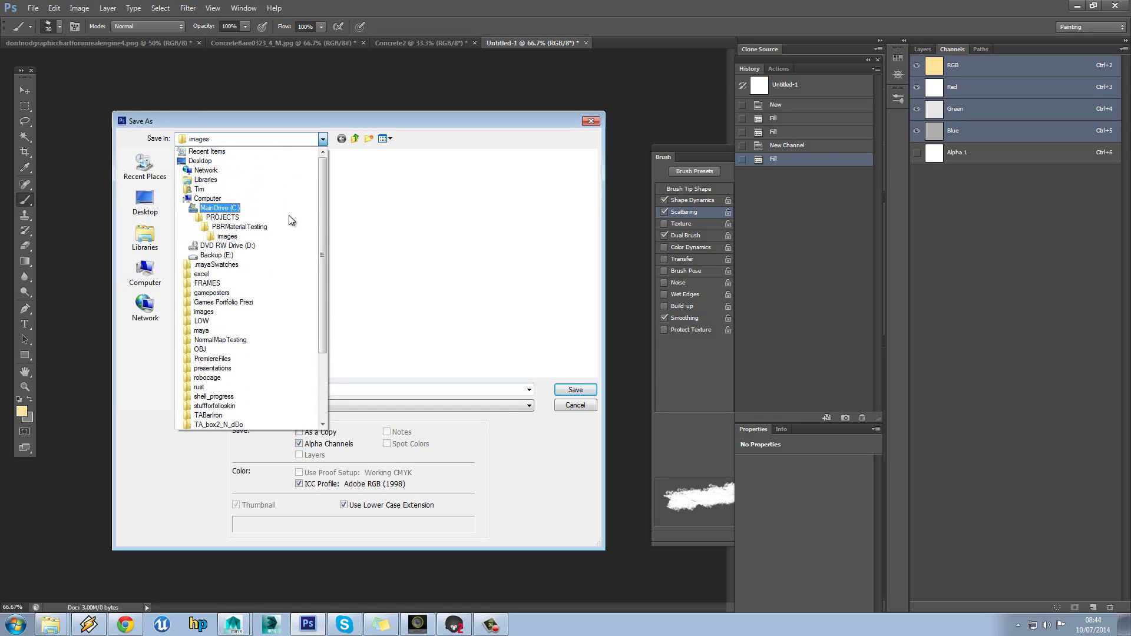
Step: Save the gold color texture as TA_bar_gold_A.psd in the project's sourceimages folder
click(289, 226)
double_click(222, 293)
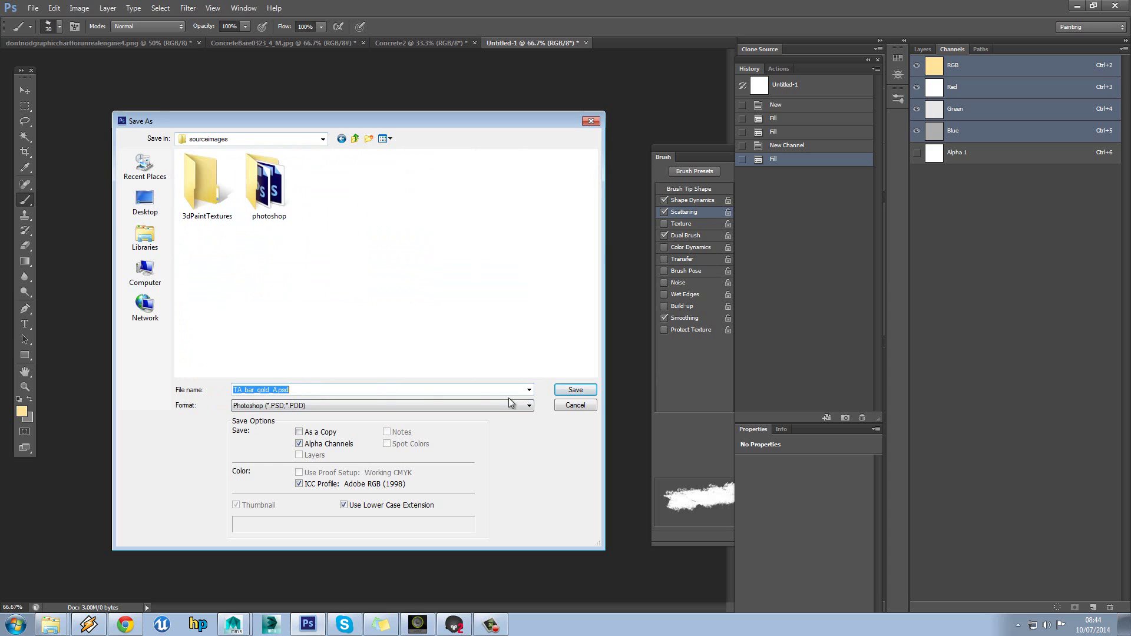
click(573, 391)
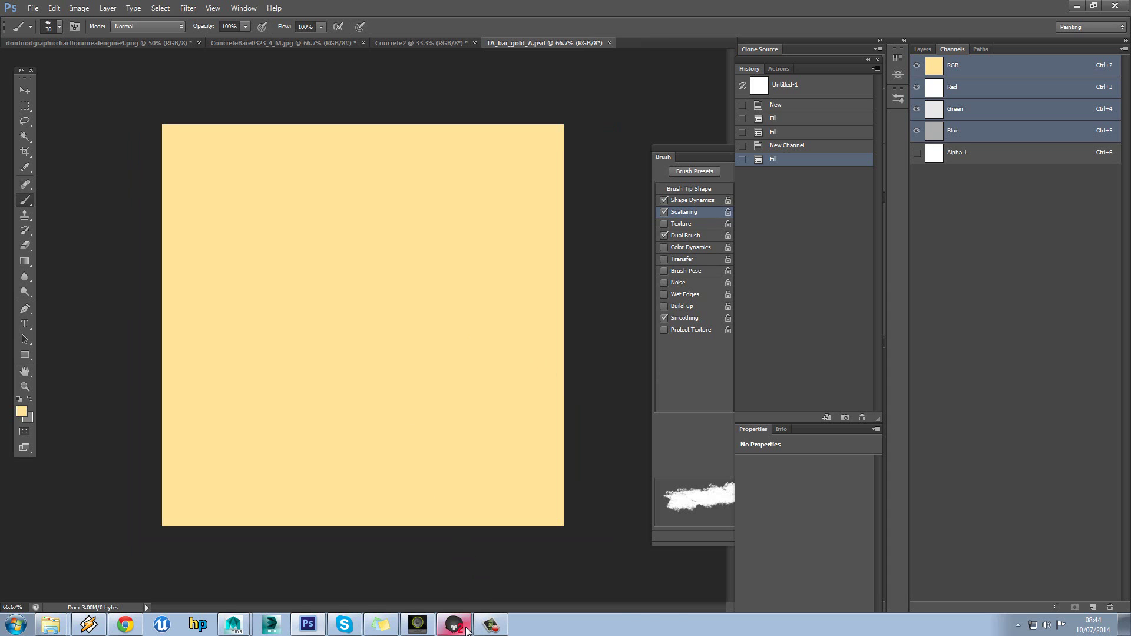
Step: Switch to Marmoset Toolbag and load TA_bar_gold_A.psd from sourceimages as the Default material's albedo map
click(454, 625)
click(974, 360)
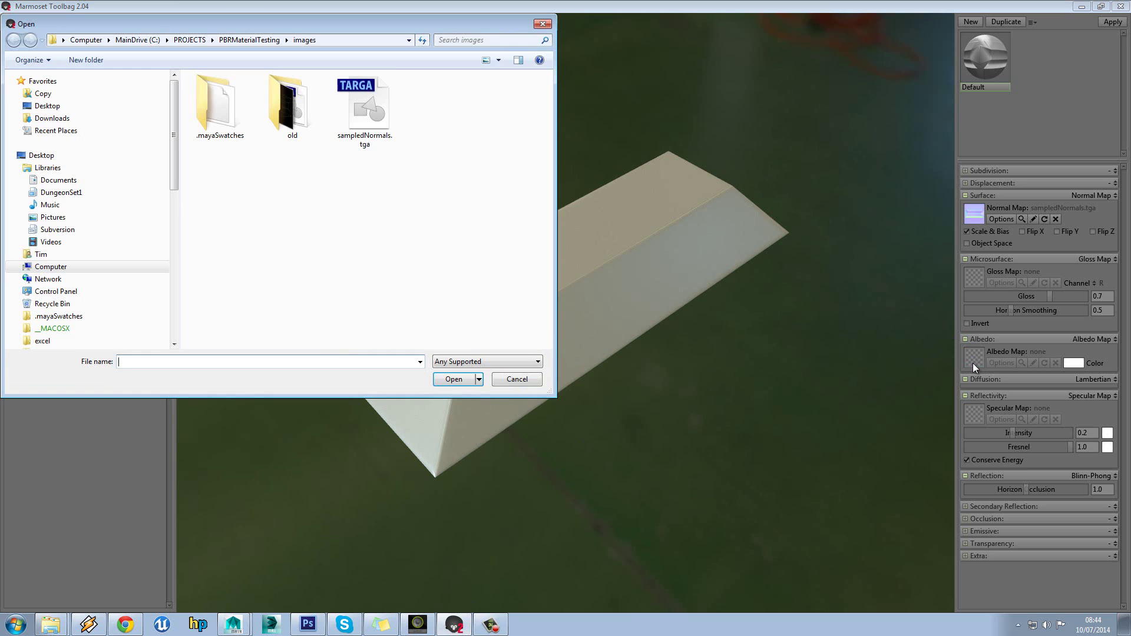
click(250, 42)
double_click(237, 230)
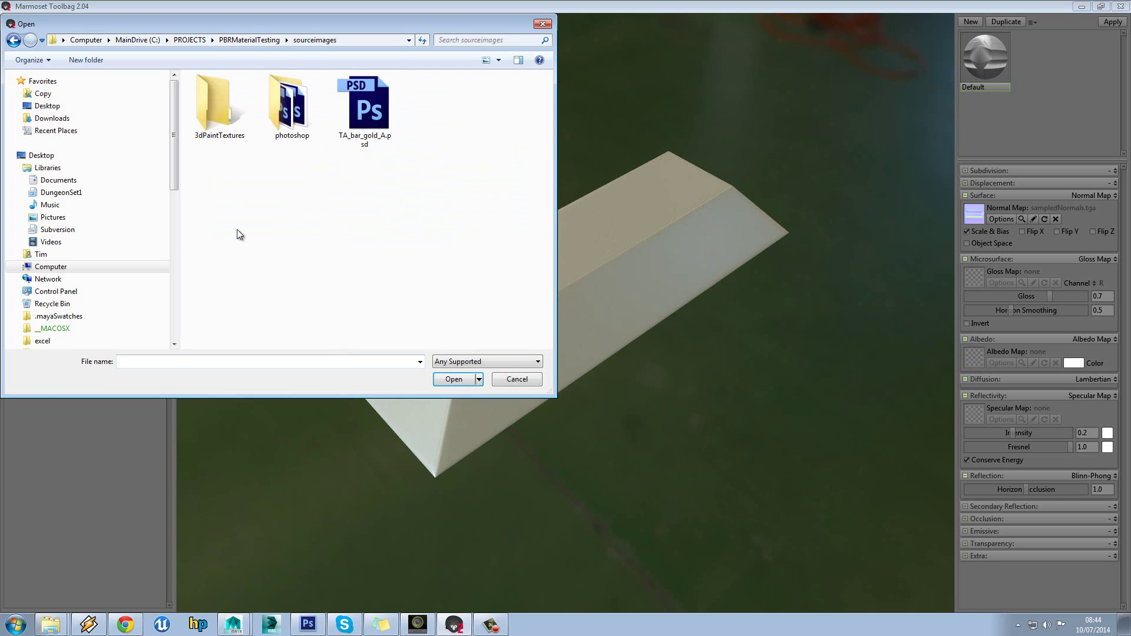
double_click(361, 115)
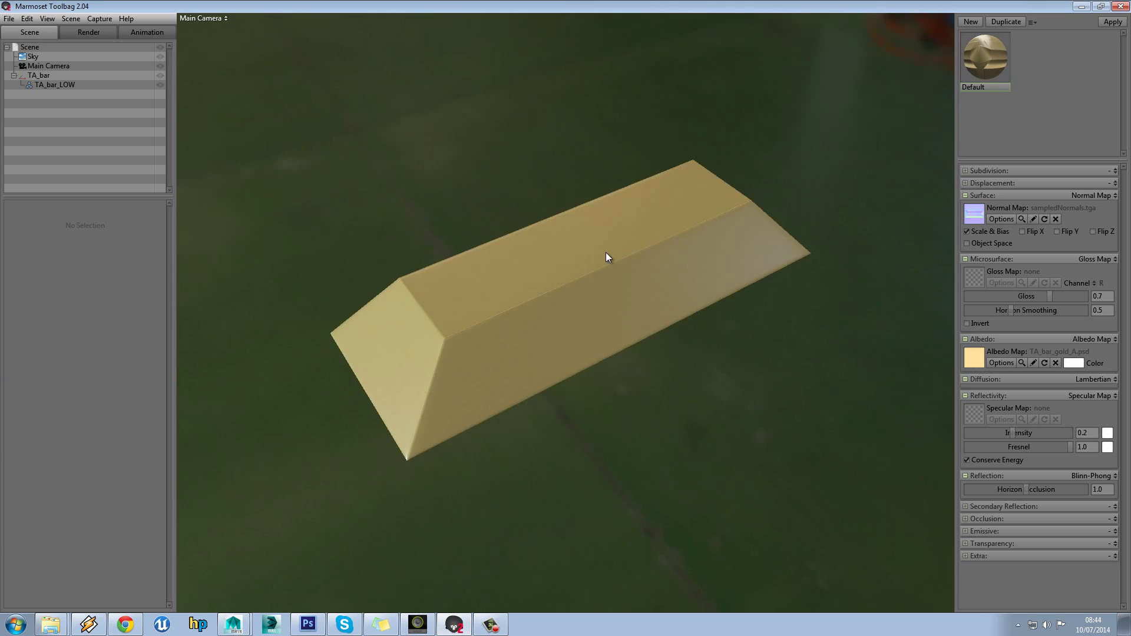
drag(606, 253, 671, 271)
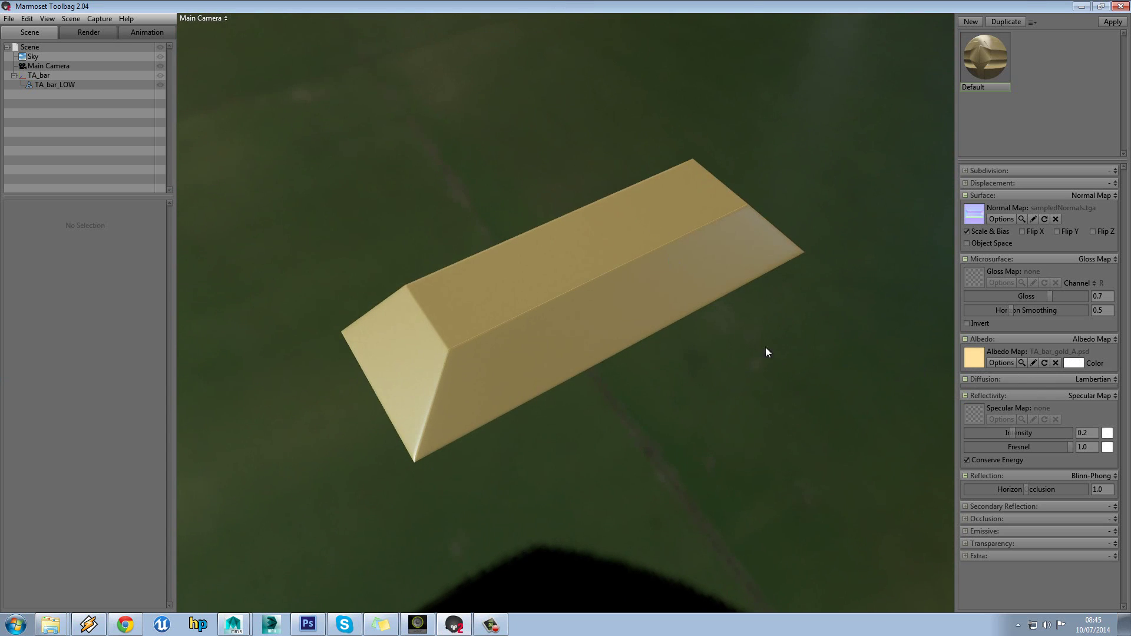
Step: Change the material's reflectivity to Metalness Map, load TA_bar_gold_A.psd into it and use its A channel
click(1090, 395)
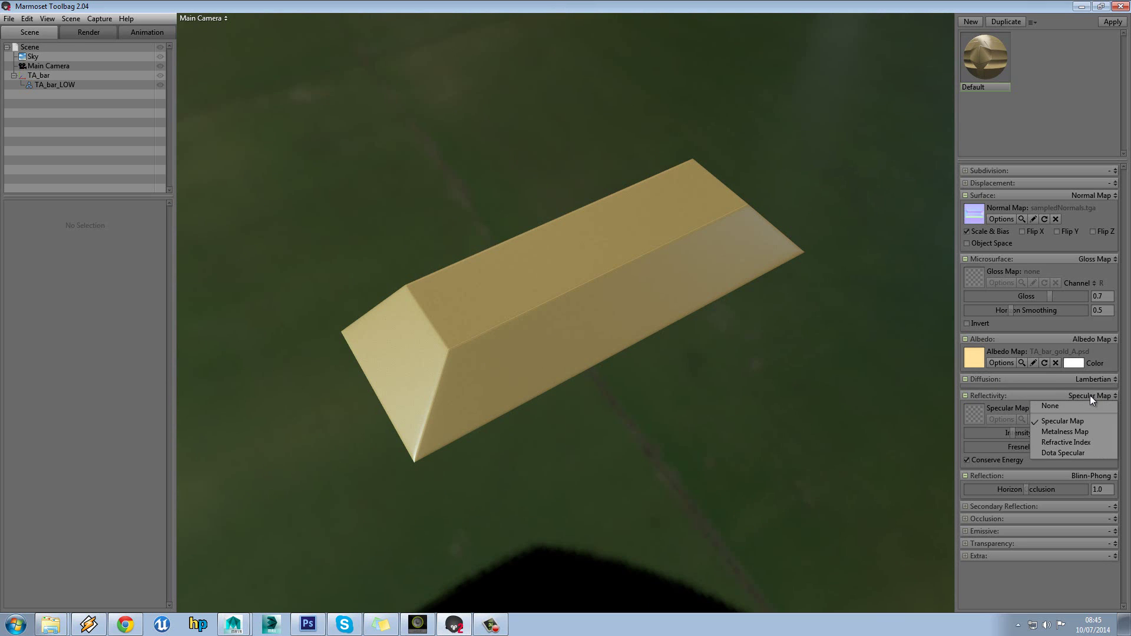
click(1066, 431)
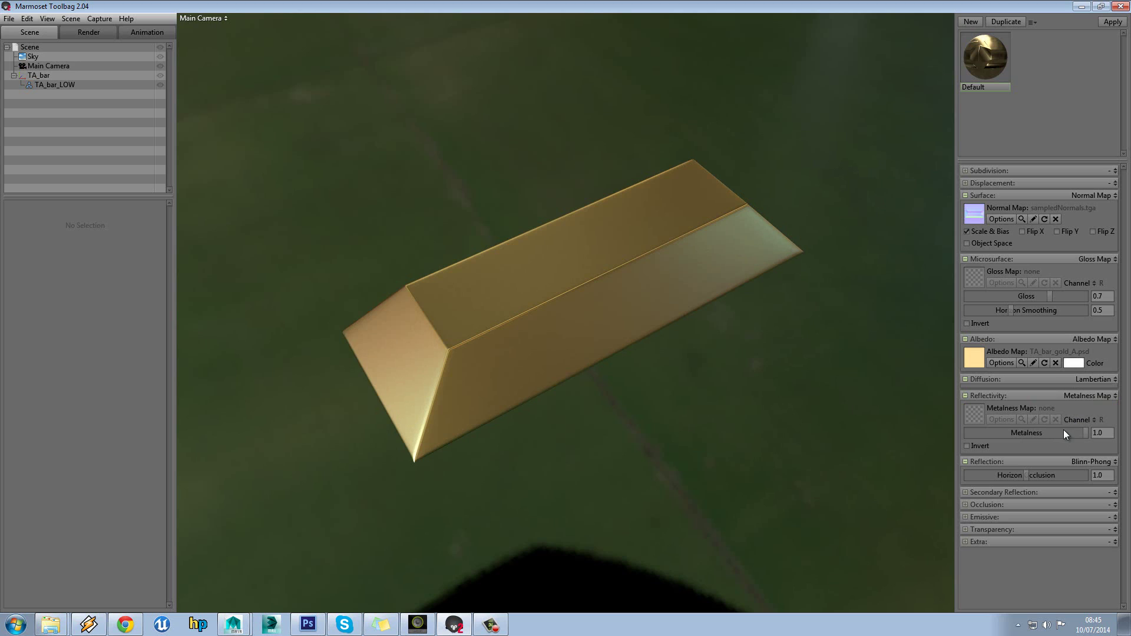
click(980, 412)
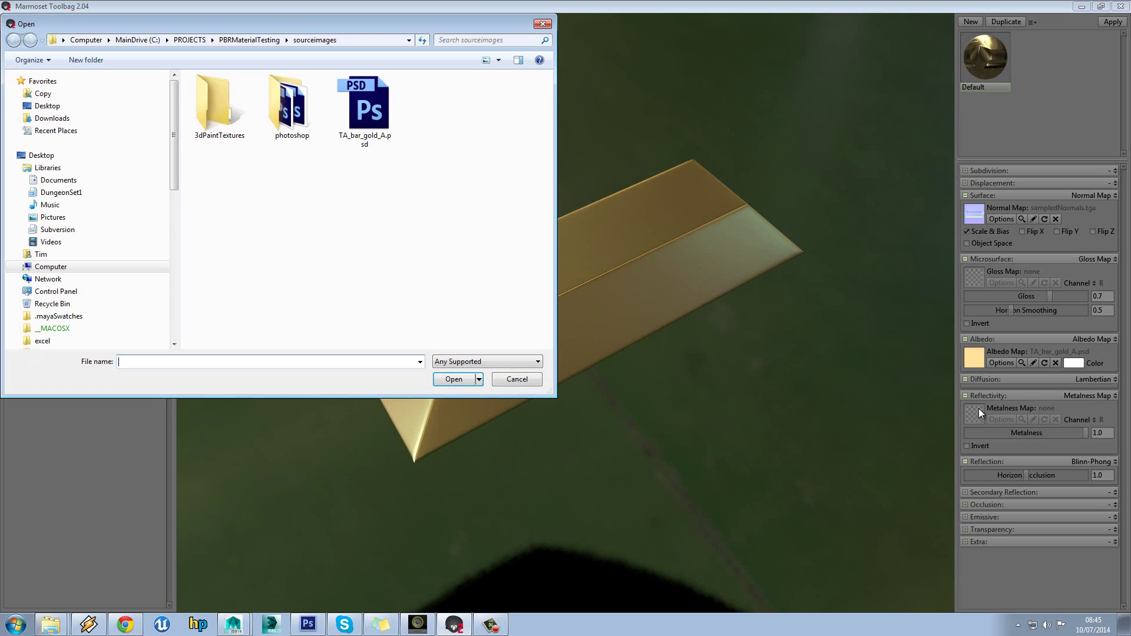
double_click(376, 116)
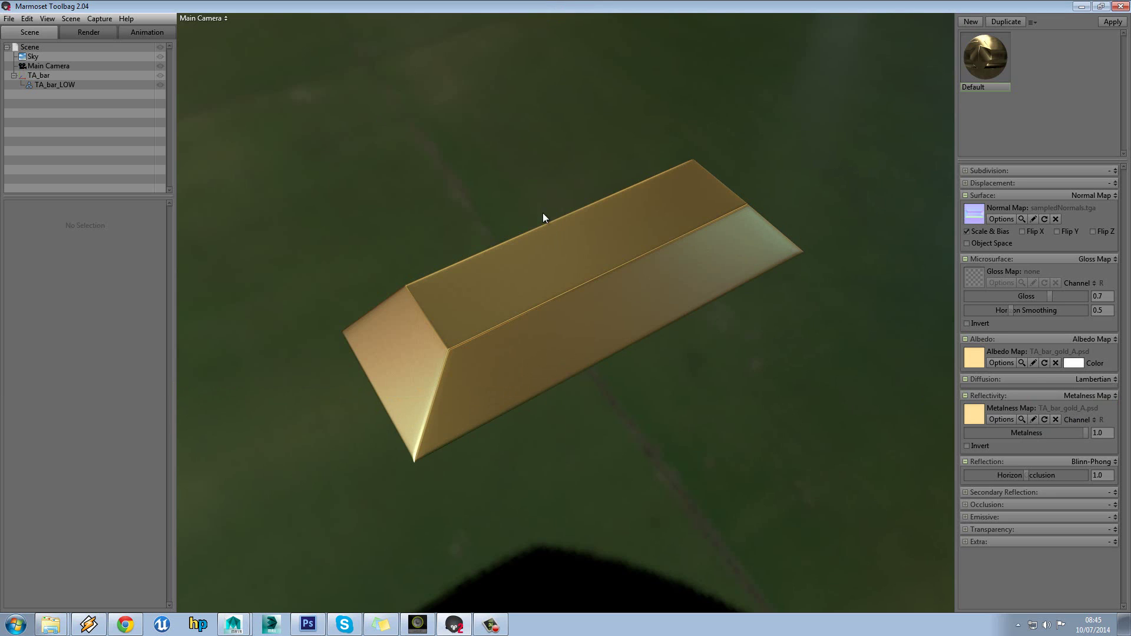
click(1094, 420)
Step: Raise the material's gloss to 1.0 and inspect the reflections on the gold bar
drag(738, 384, 658, 295)
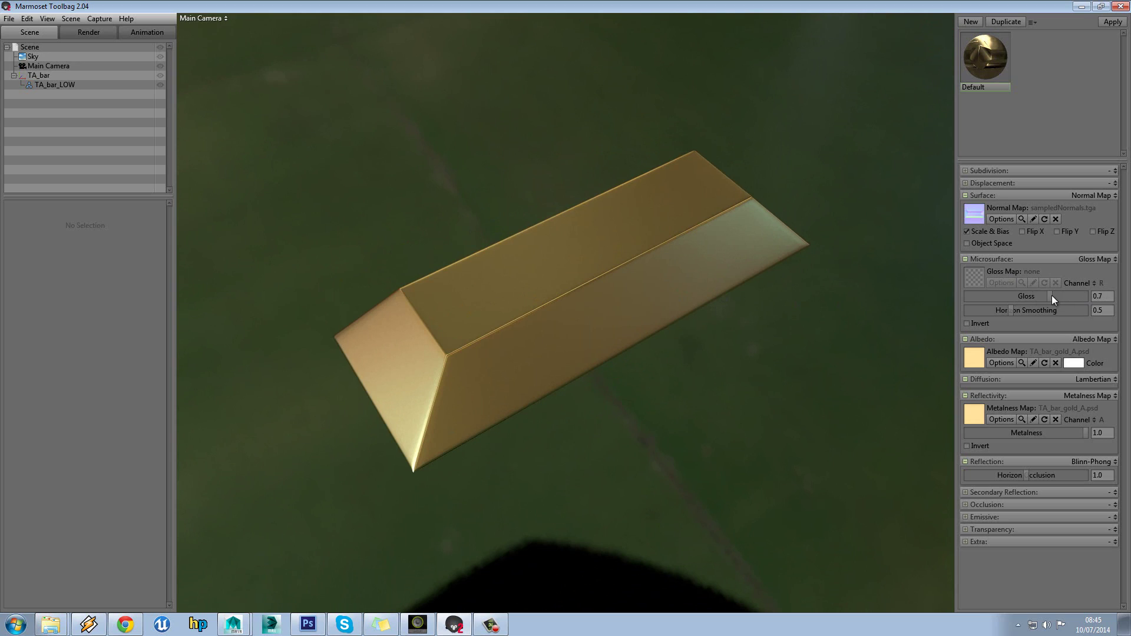
drag(1051, 296, 1118, 301)
drag(919, 298, 384, 525)
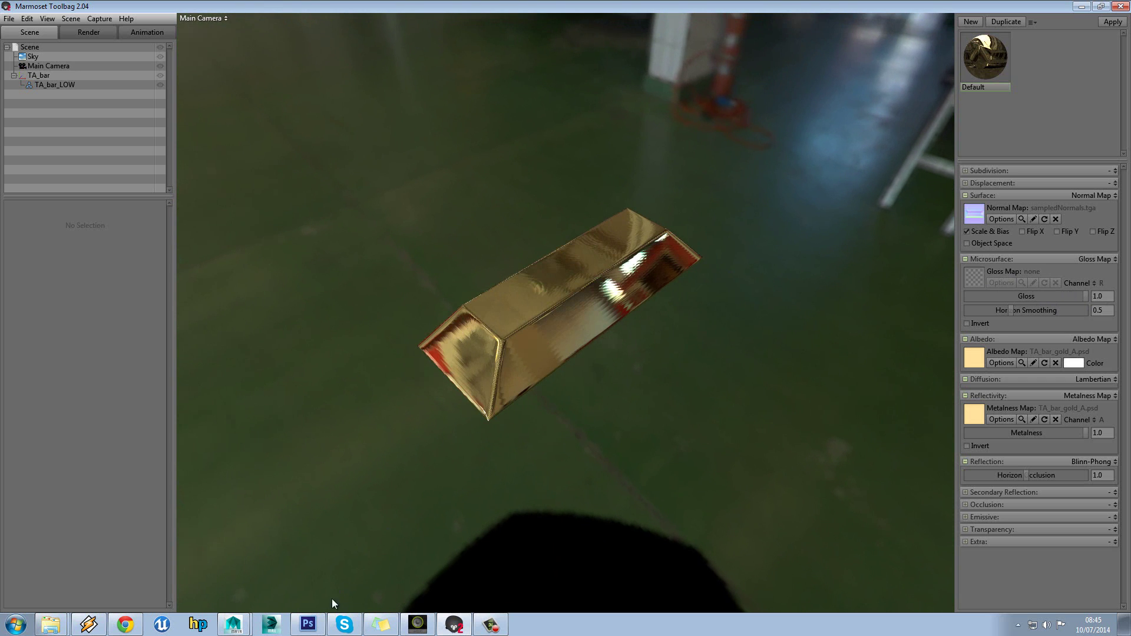
Step: Switch to Photoshop and examine the Metallic scale from 0 to 1 in the dontnodgraphicchartforunrealengine4.png reference chart
click(312, 623)
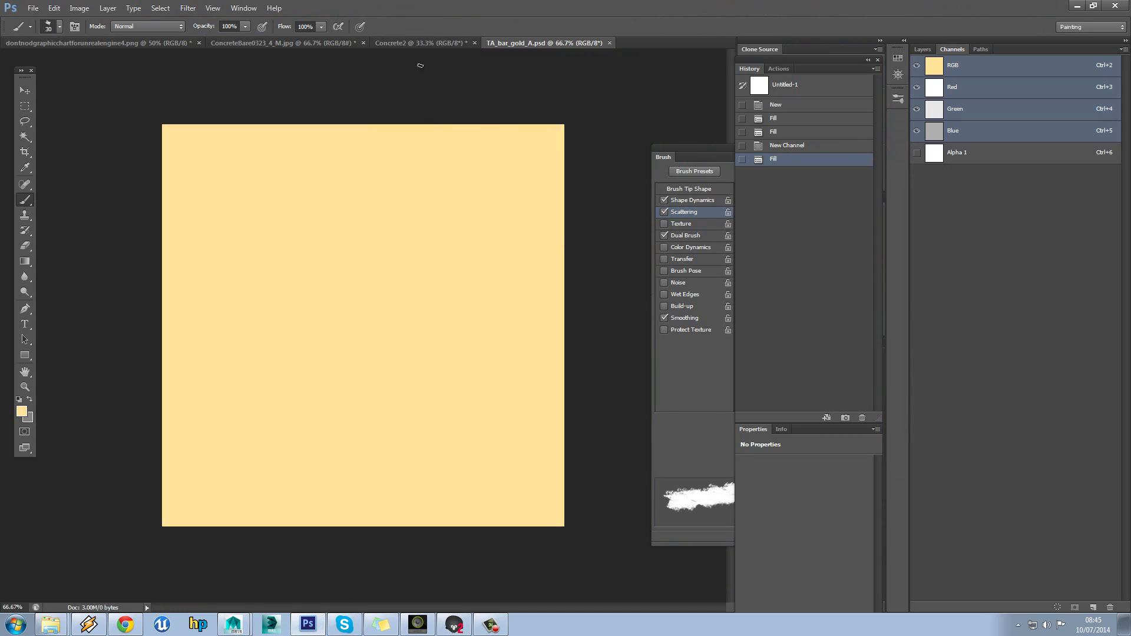
click(70, 44)
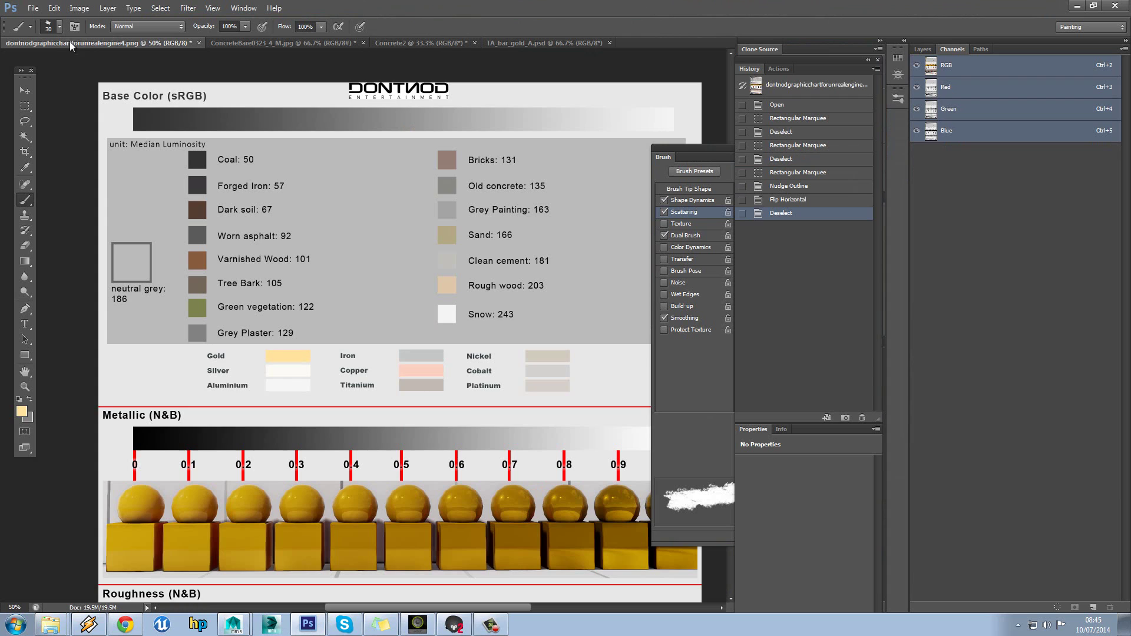
scroll(518, 405, down, 3)
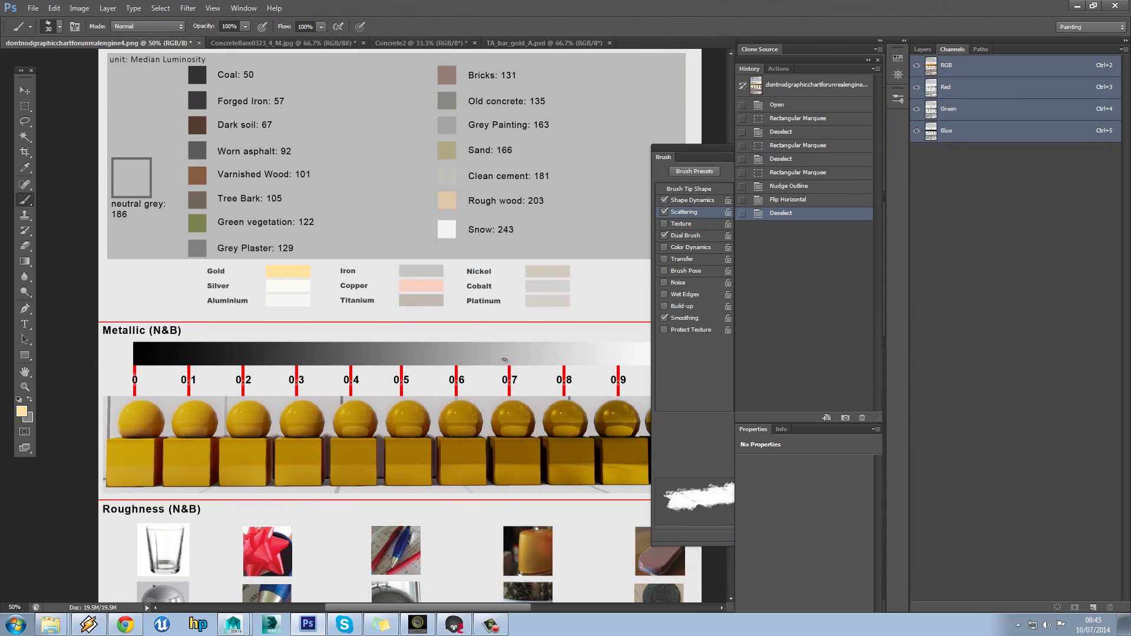
drag(510, 337, 516, 437)
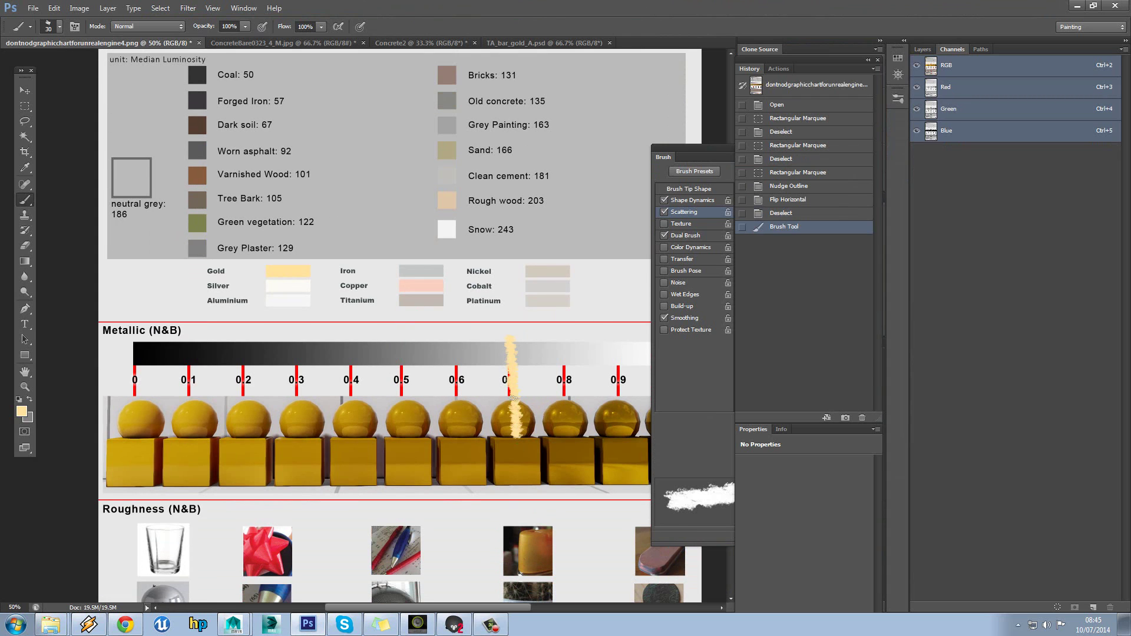
key(ctrl+z)
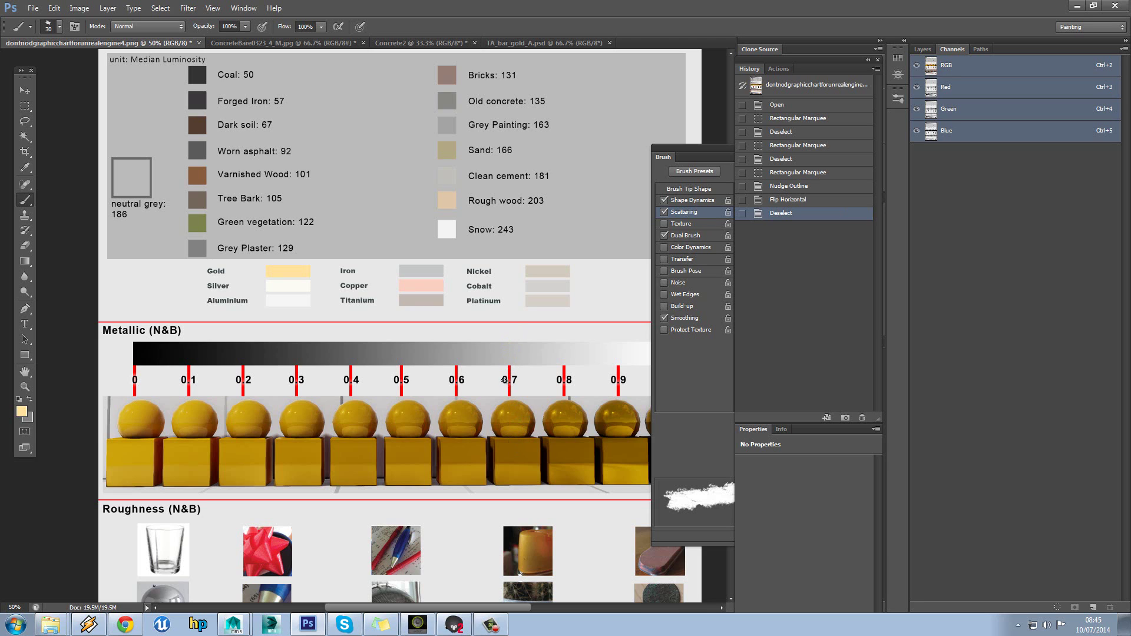
drag(517, 607, 565, 606)
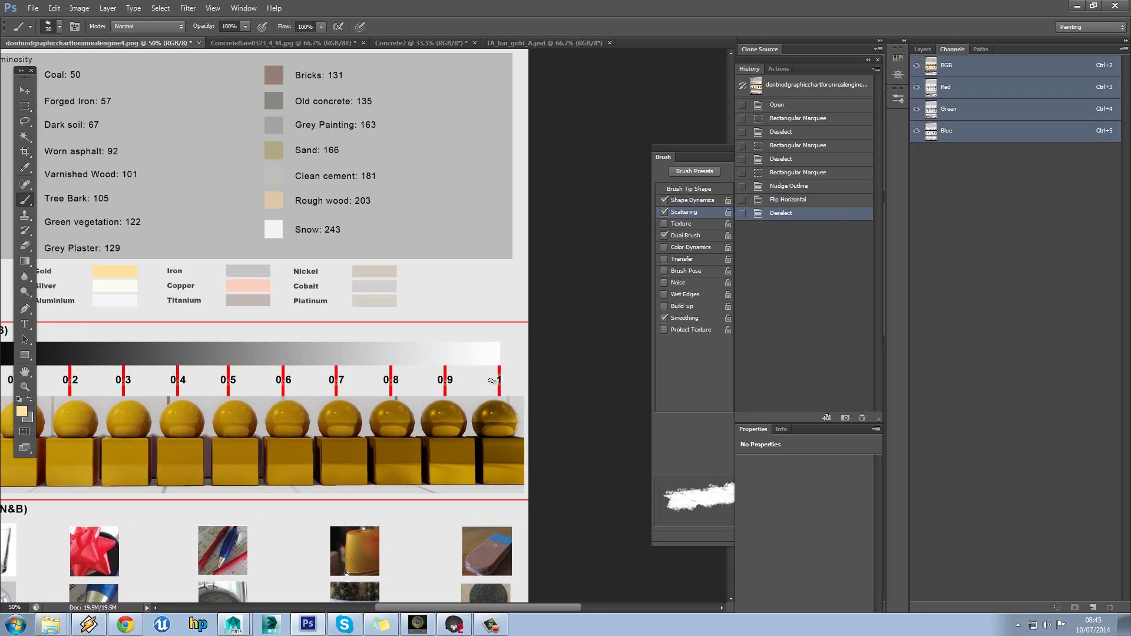
drag(535, 607, 504, 609)
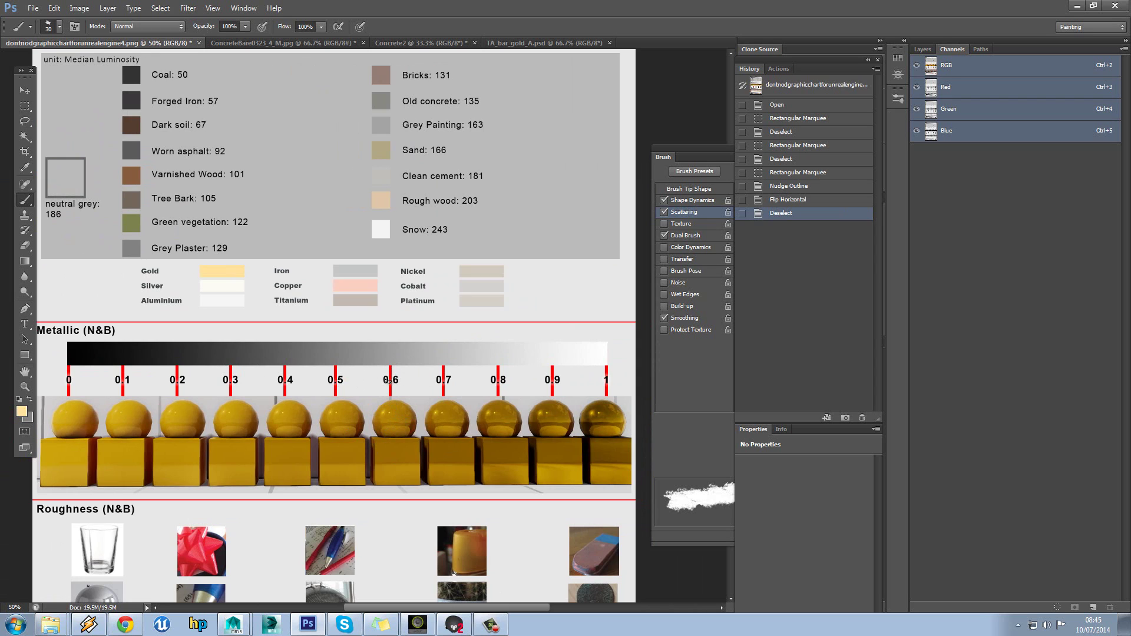
Step: Create a 1024 × 1024 pixel document and fill it with the grey sampled near 0.6 on the chart's Metallic gradient
alt+click(396, 352)
key(ctrl+n)
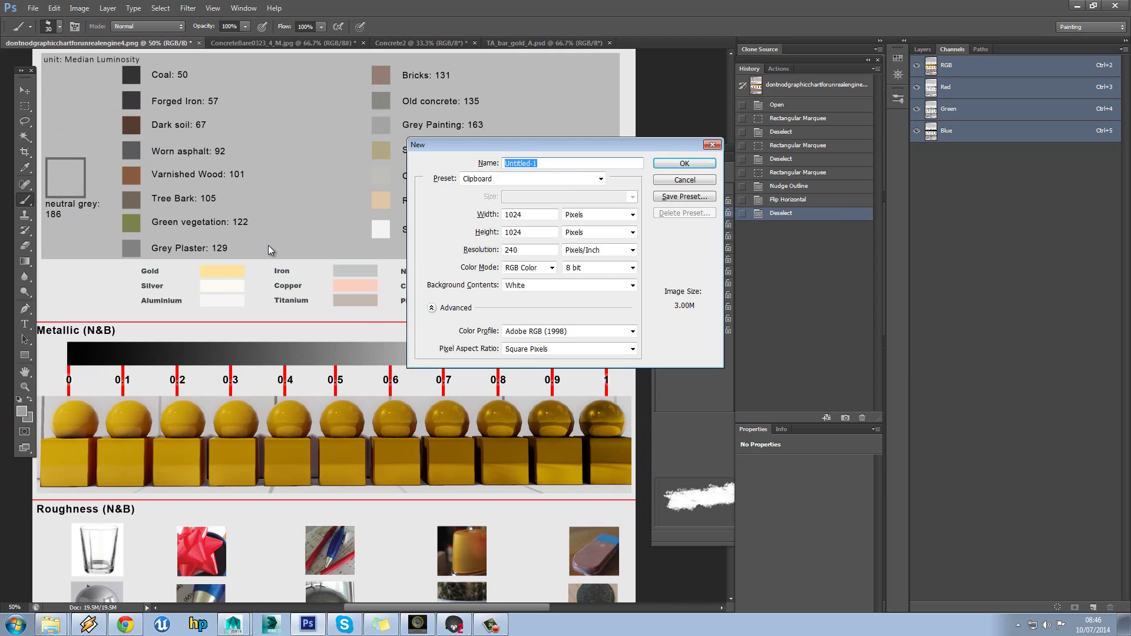
key(Return)
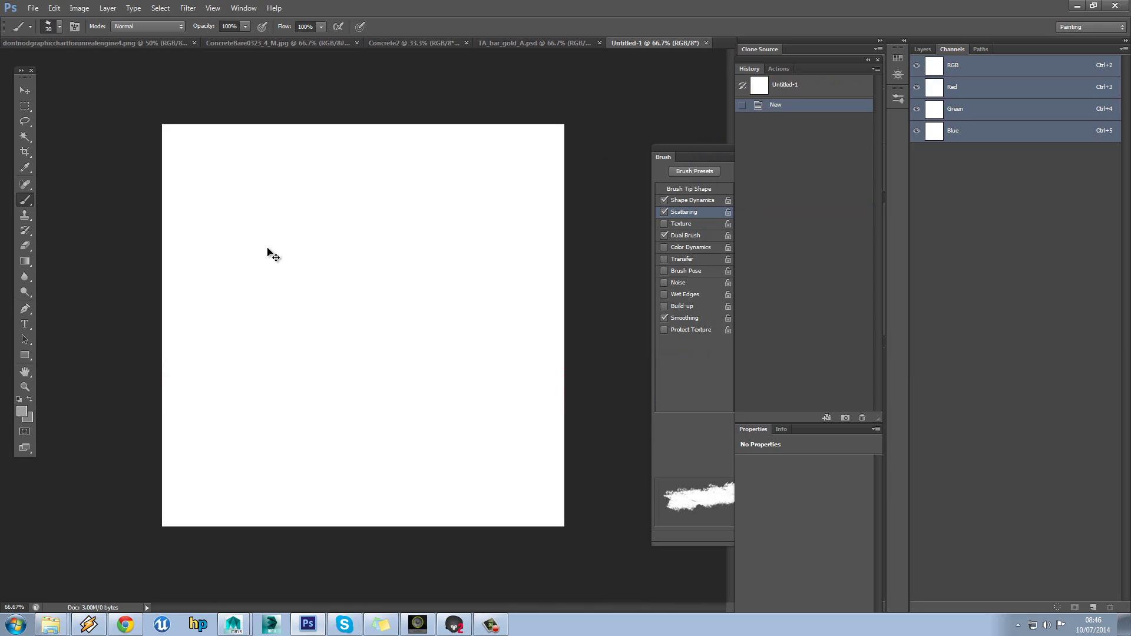
key(alt+BackSpace)
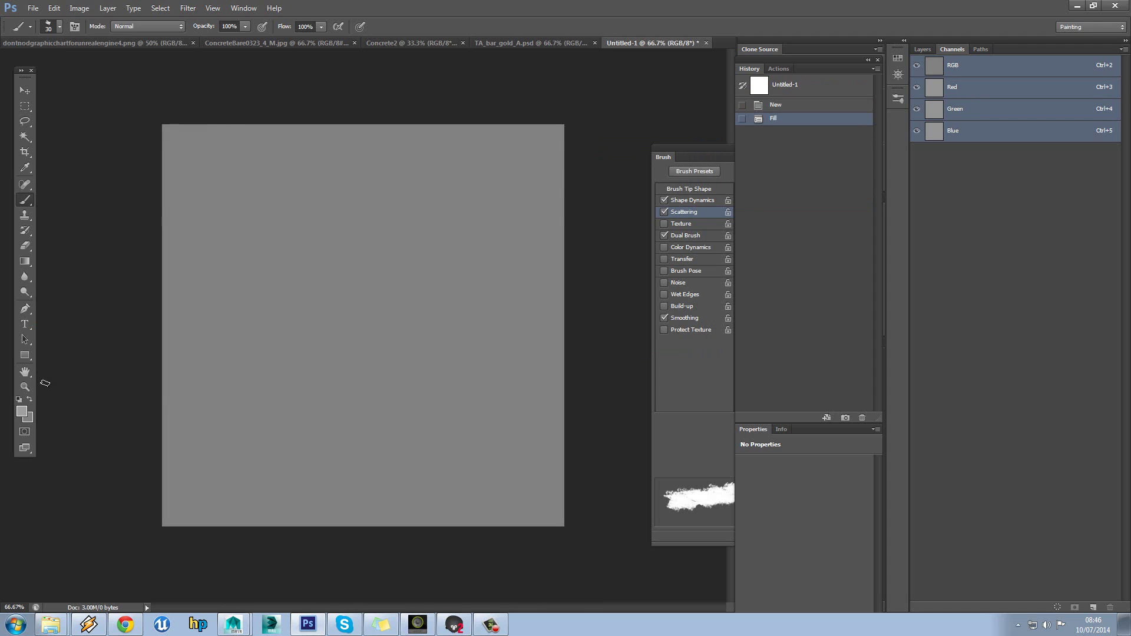
Step: Set the foreground color to white and swap it with the background color
click(22, 412)
click(408, 168)
key(Return)
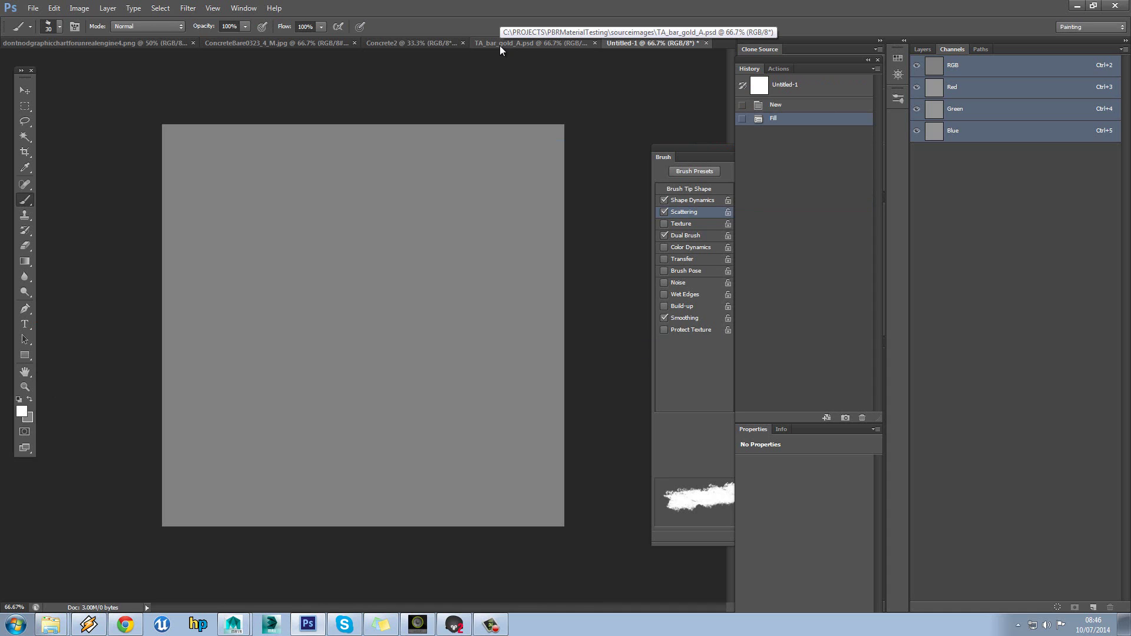
click(31, 400)
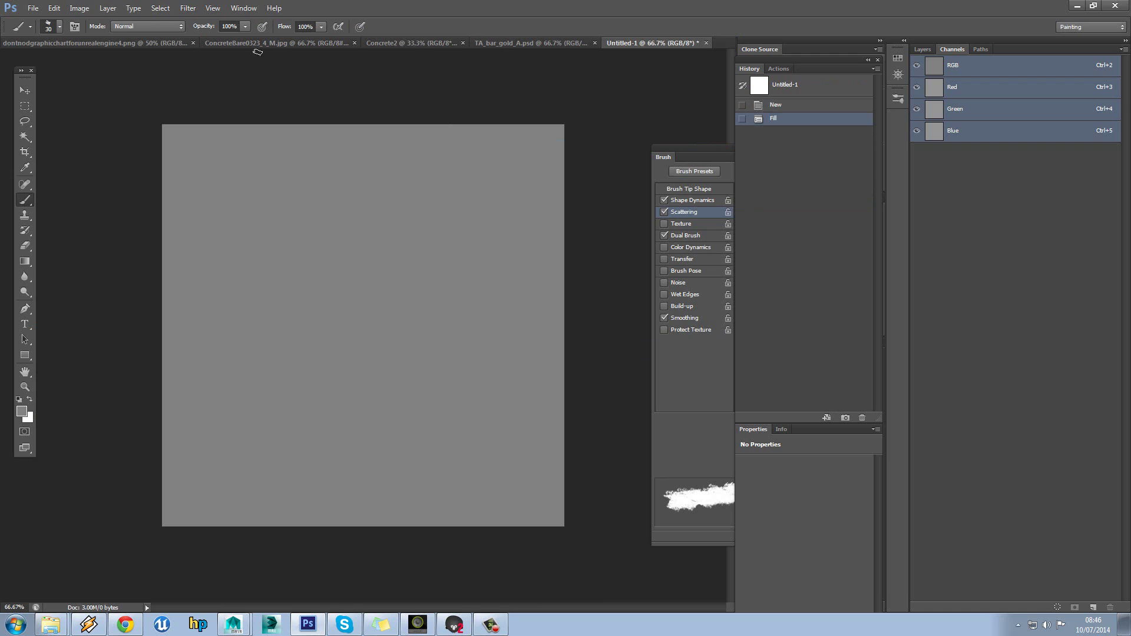
Step: Refill the new document with a lighter grey sampled between 0.6 and 0.7 on the chart's Metallic gradient
click(104, 45)
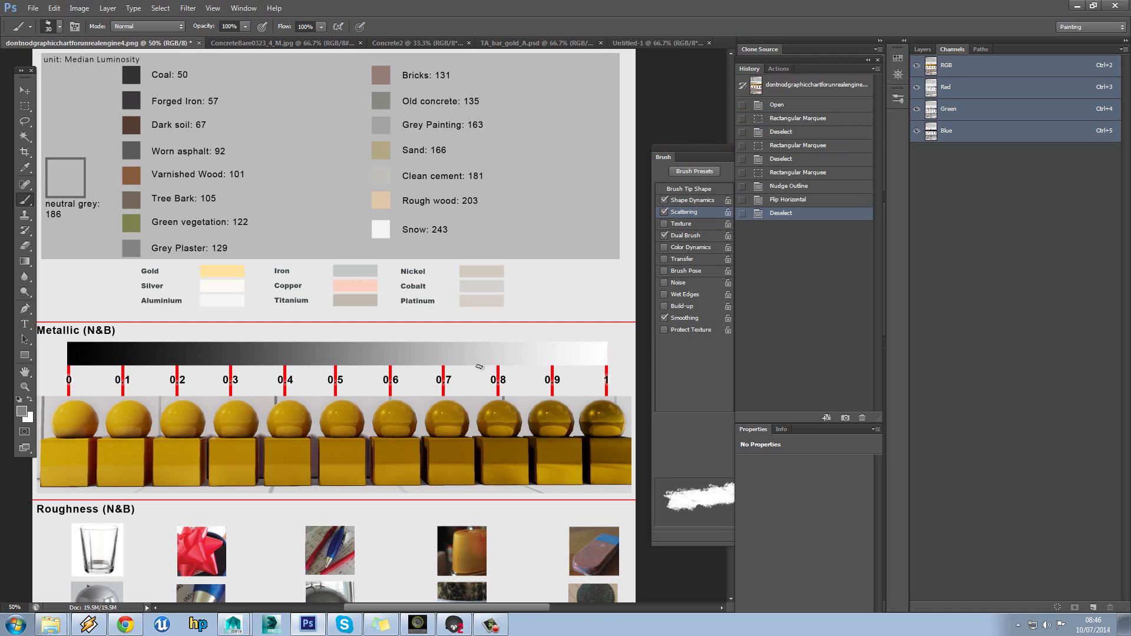
alt+click(423, 349)
click(650, 43)
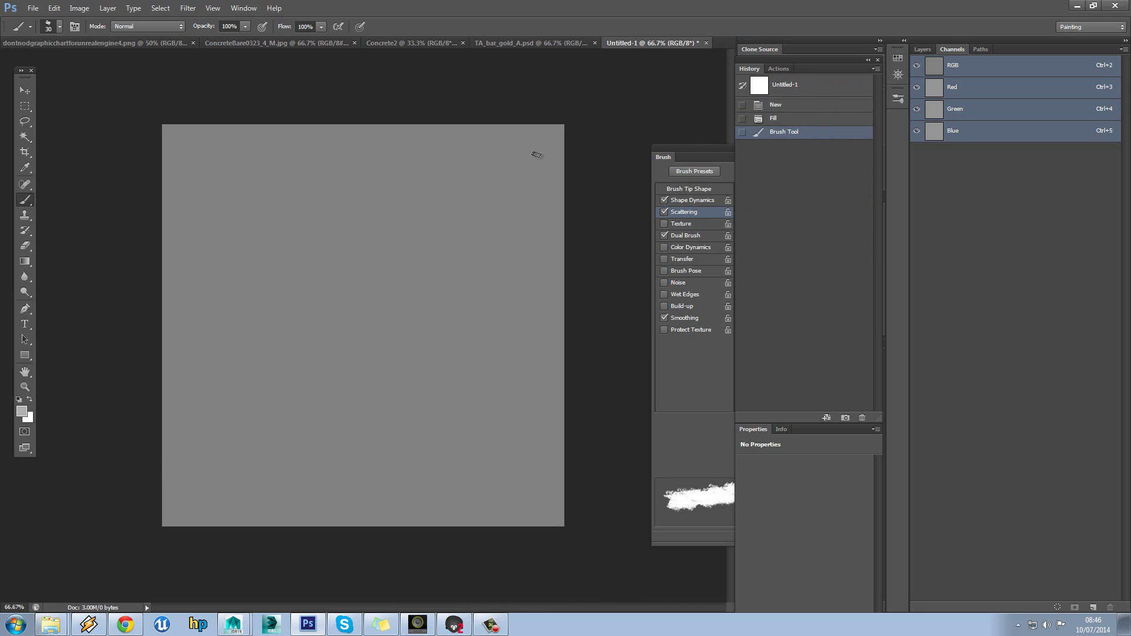
key(alt+BackSpace)
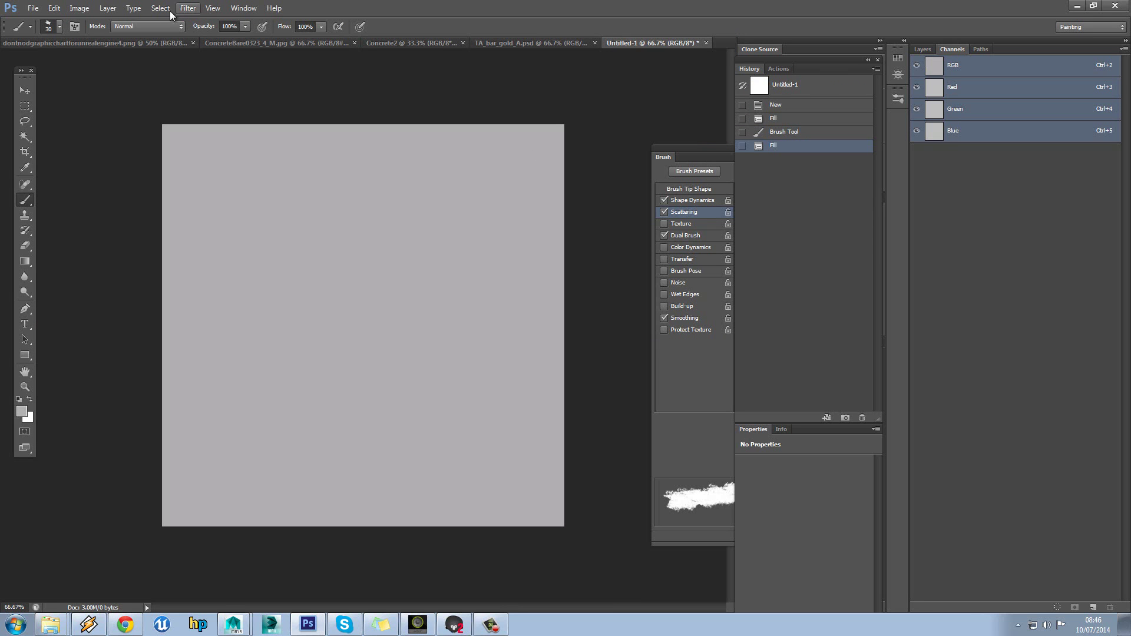
Step: Save the grey texture as TA_bar_gold_R.psd in the sourceimages folder, basing the name on the existing gold texture file
click(33, 8)
click(94, 154)
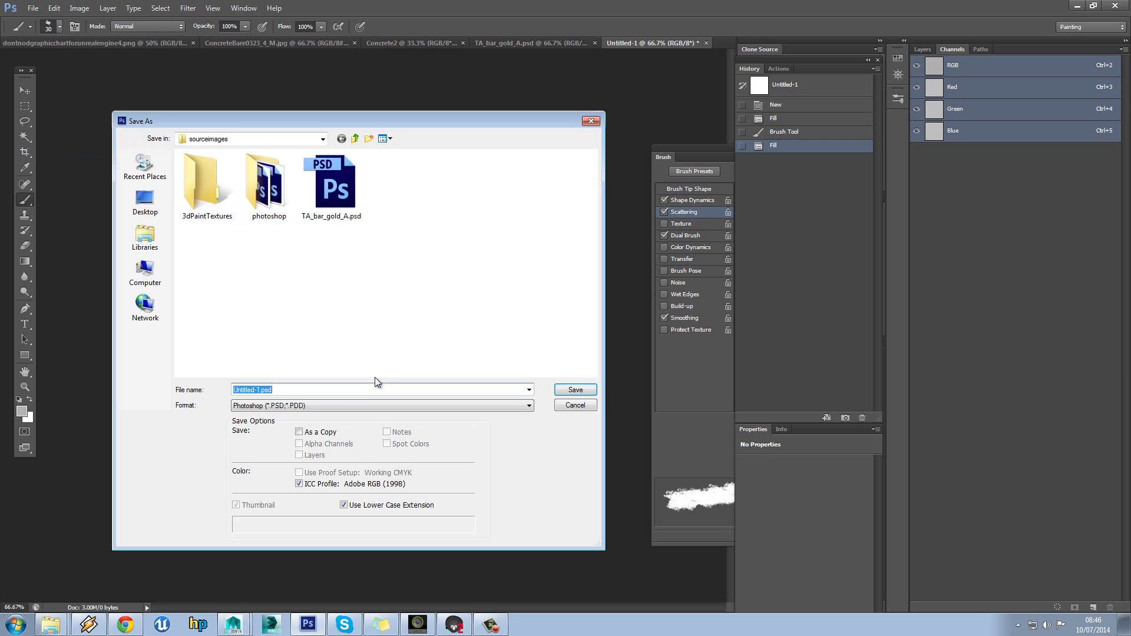
click(331, 184)
click(276, 389)
click(277, 390)
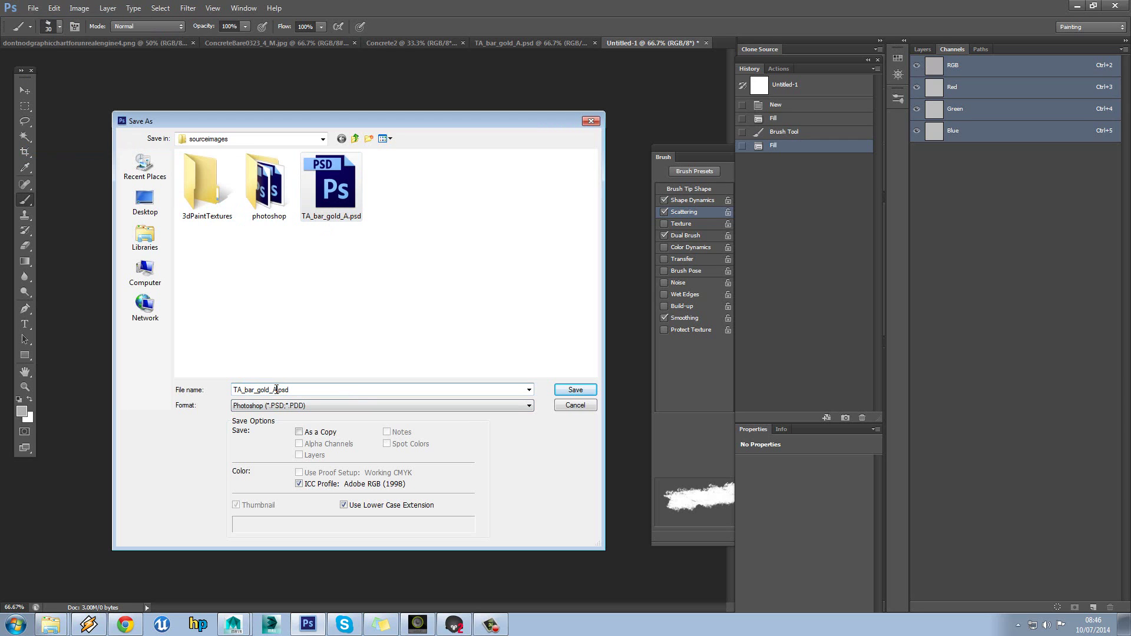
text(R)
click(576, 390)
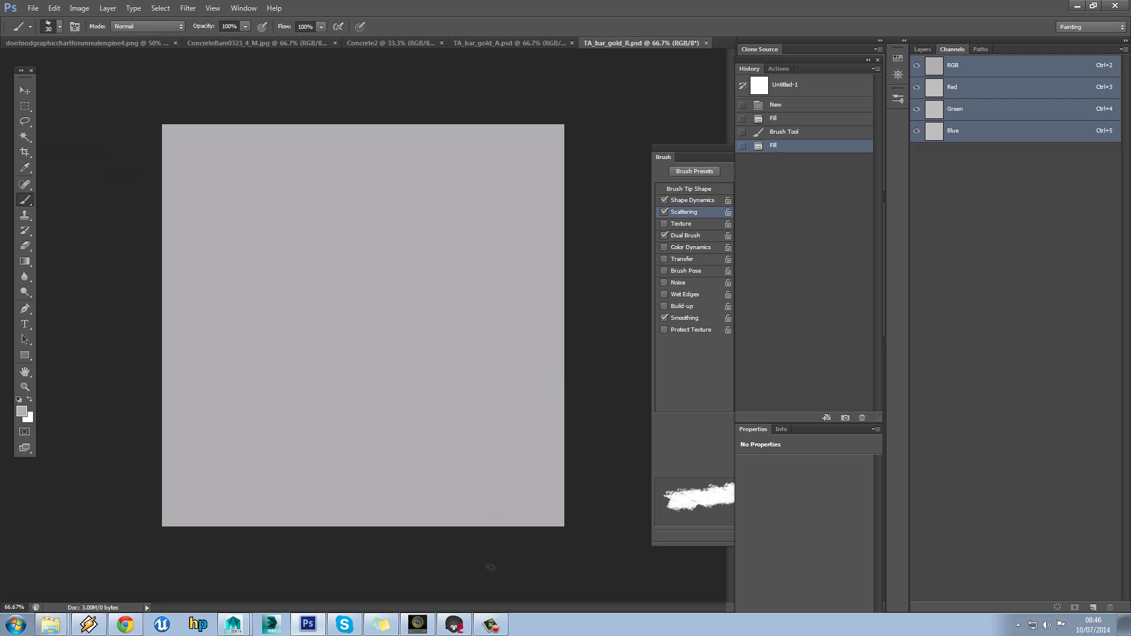
Step: Switch to Marmoset Toolbag, load TA_bar_gold_R.psd as the material's gloss map and inspect the bar from several angles
click(454, 625)
click(975, 280)
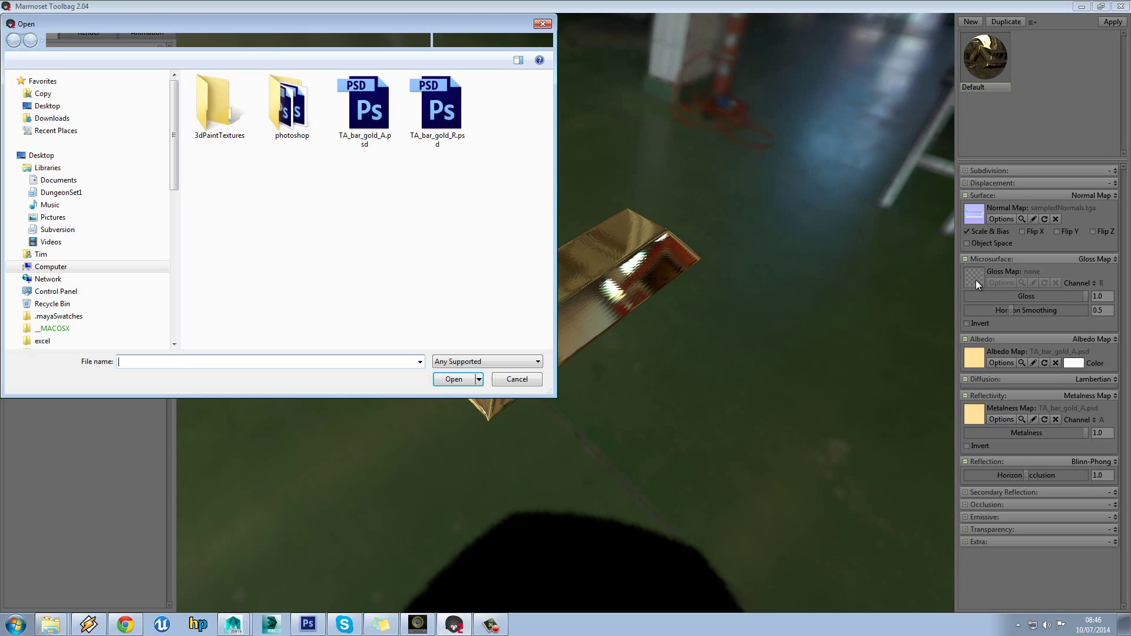
double_click(448, 109)
drag(623, 241, 657, 211)
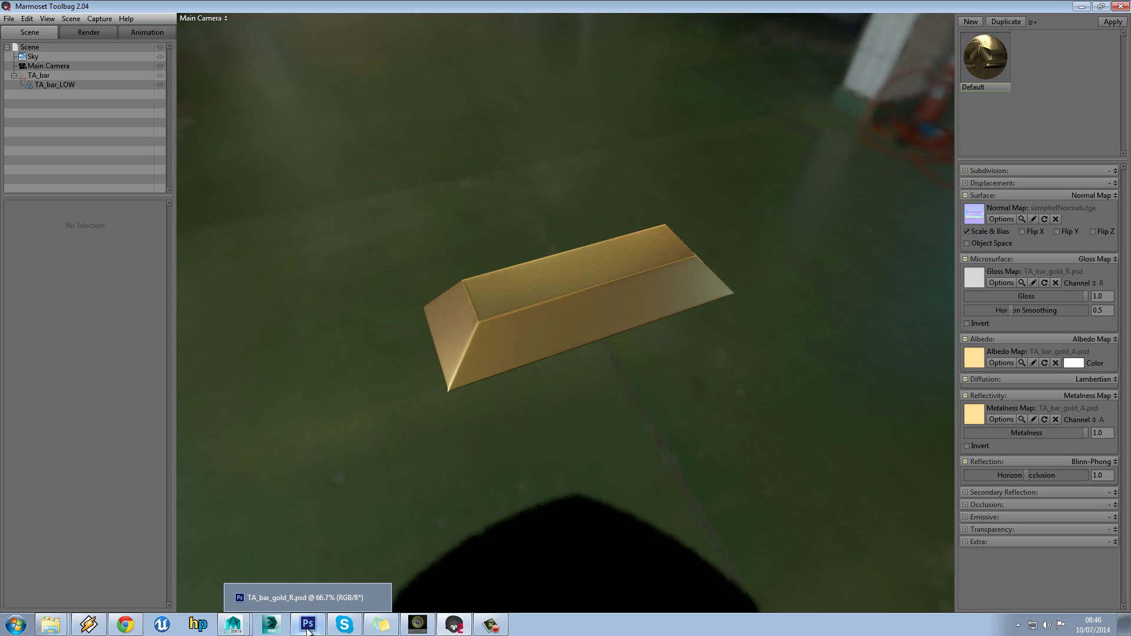
mouse_move(622, 380)
mouse_down()
mouse_move(627, 416)
mouse_move(639, 367)
mouse_move(554, 351)
mouse_move(715, 389)
mouse_move(632, 384)
mouse_up()
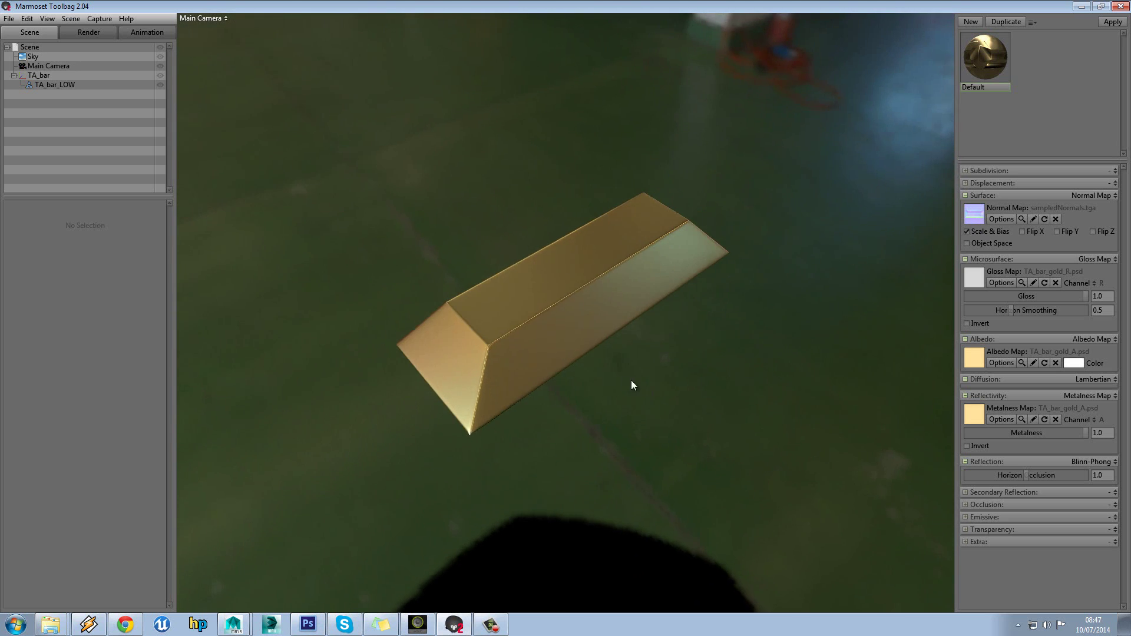
Step: Switch to Photoshop and compare the Concrete2 and ConcreteBare0323_4_M concrete textures
click(308, 623)
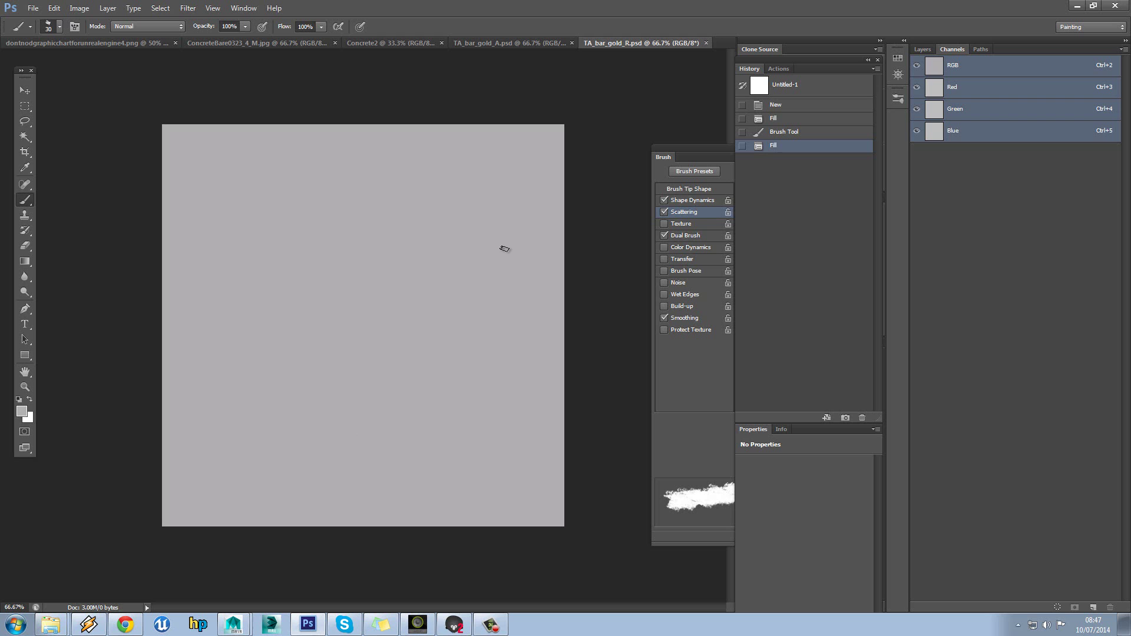
click(370, 44)
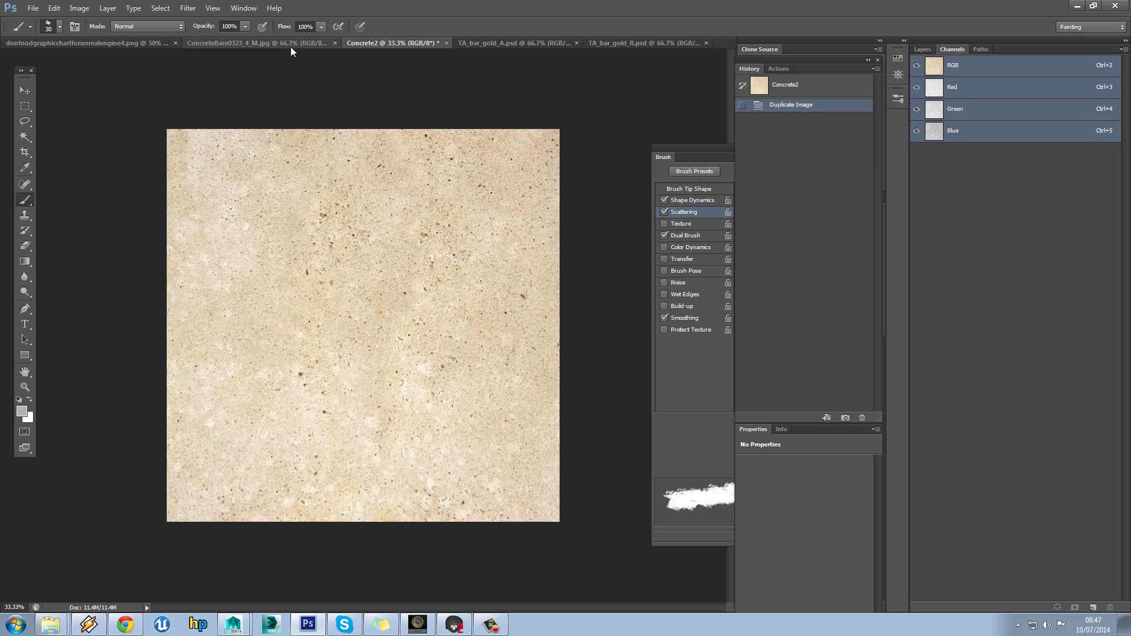
click(291, 46)
click(365, 44)
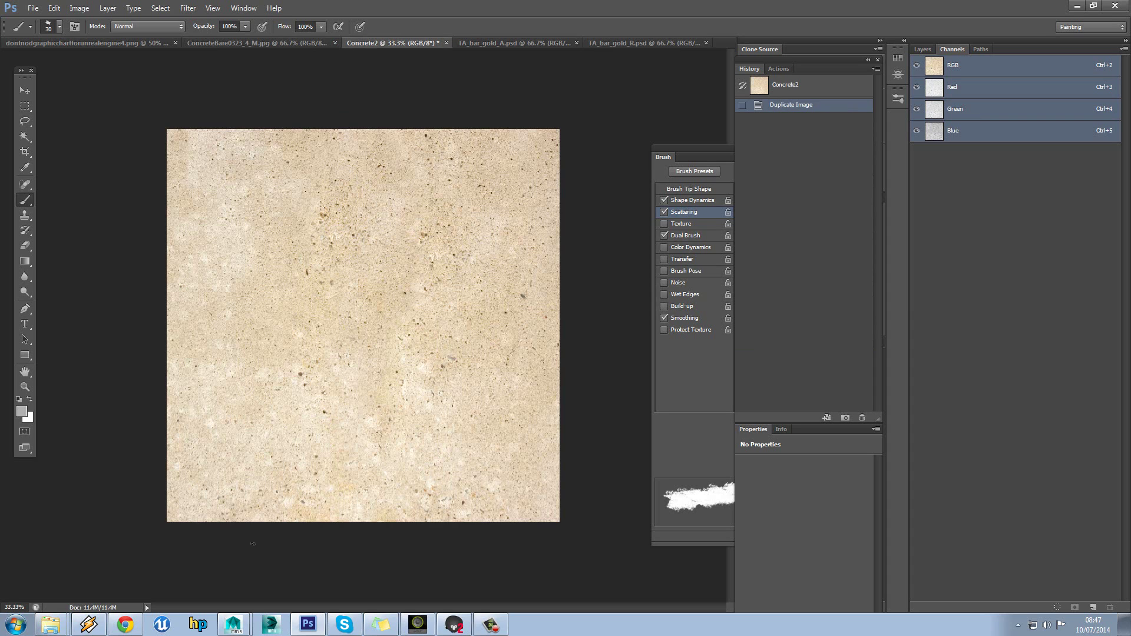
Step: Switch to Maya with the TA_bar scene and accept the student version notice
mouse_move(236, 623)
click(243, 594)
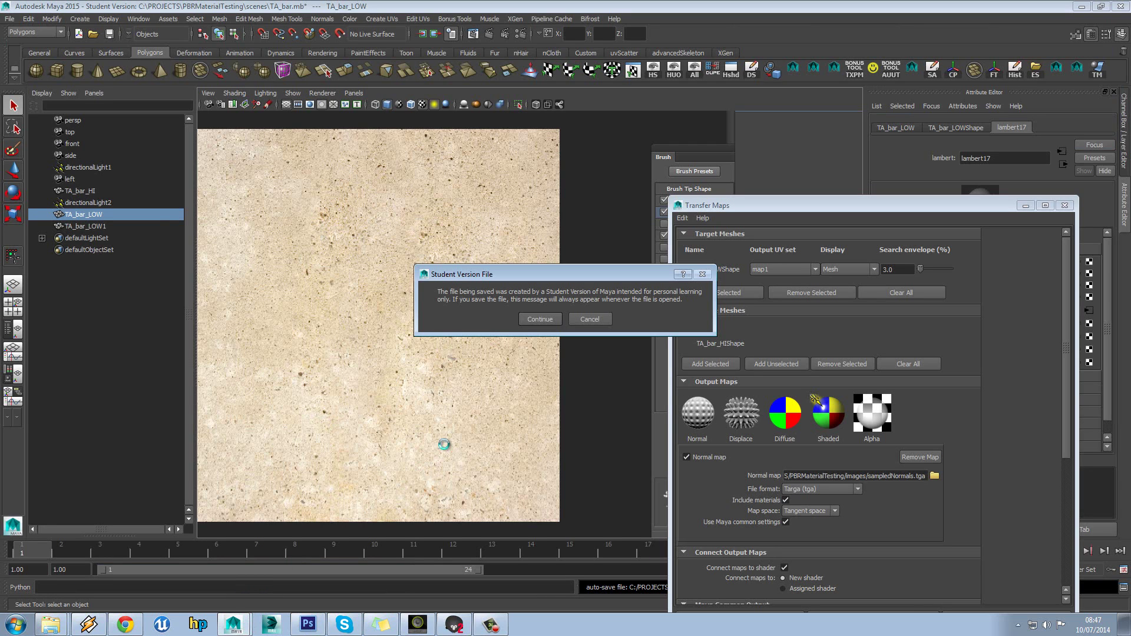
click(540, 319)
mouse_move(536, 316)
alt+middle_down()
mouse_move(551, 294)
mouse_move(528, 316)
alt+middle_up()
click(633, 71)
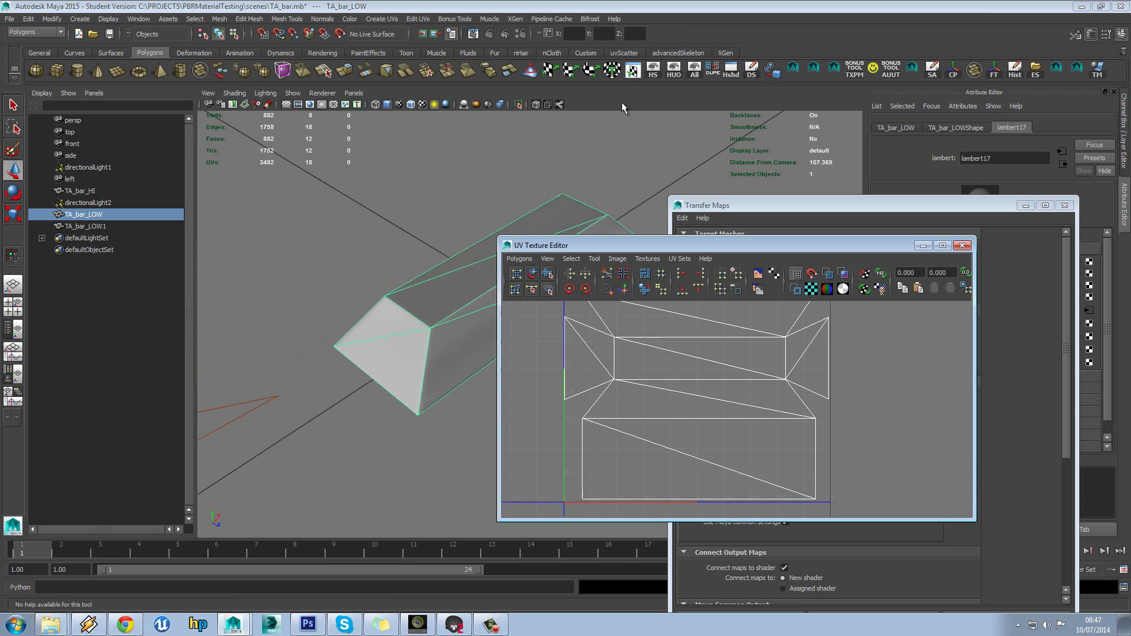
scroll(736, 353, down, 3)
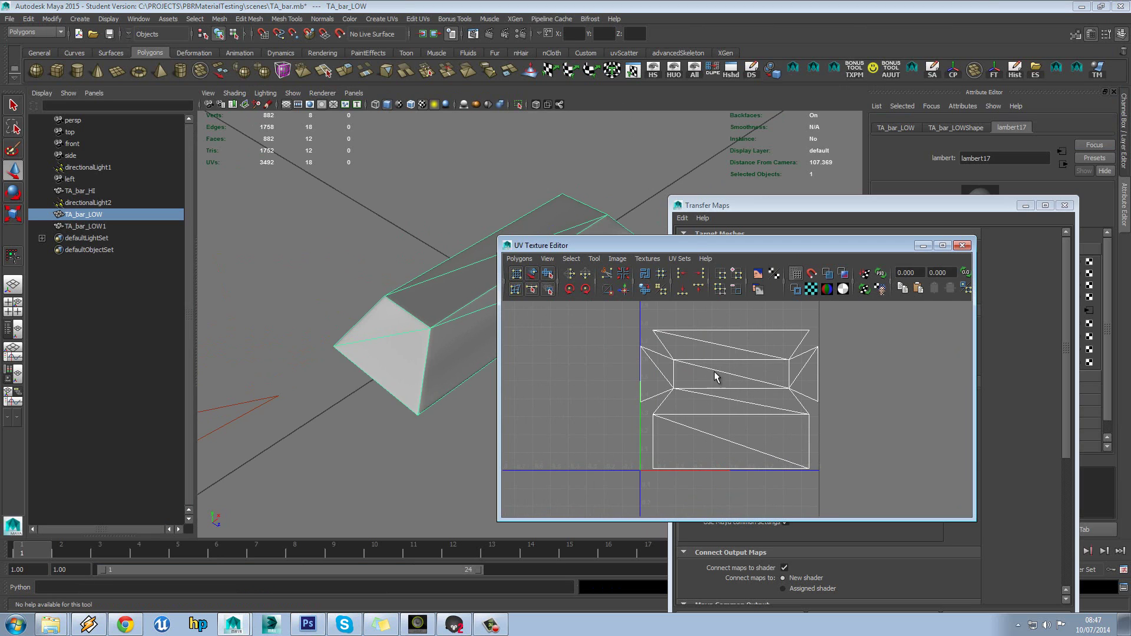
click(524, 261)
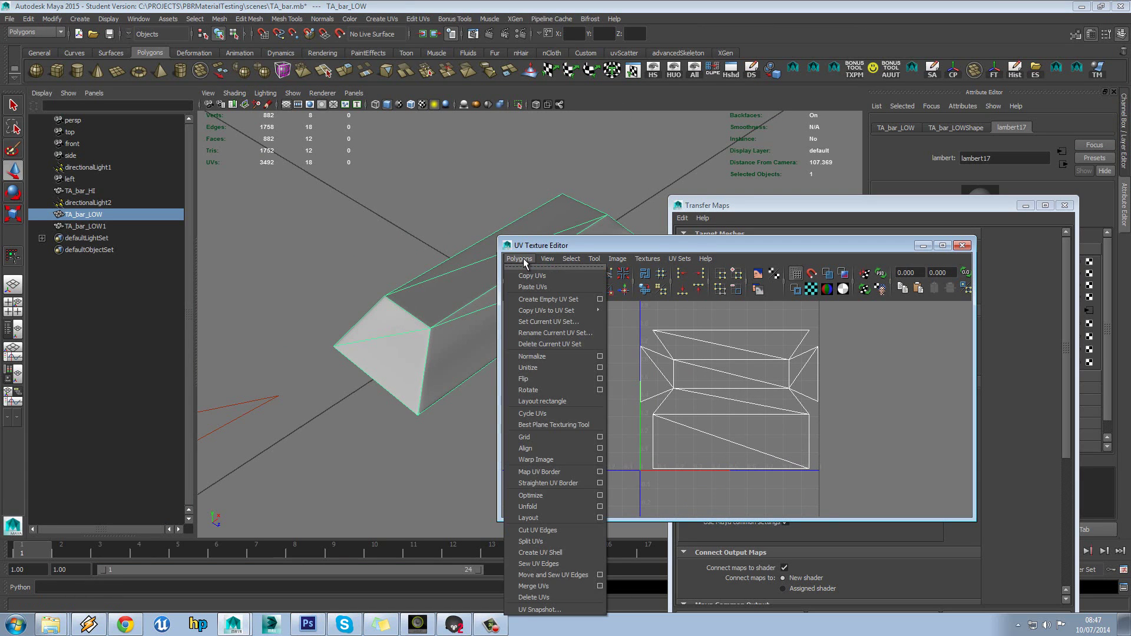
click(539, 253)
click(962, 246)
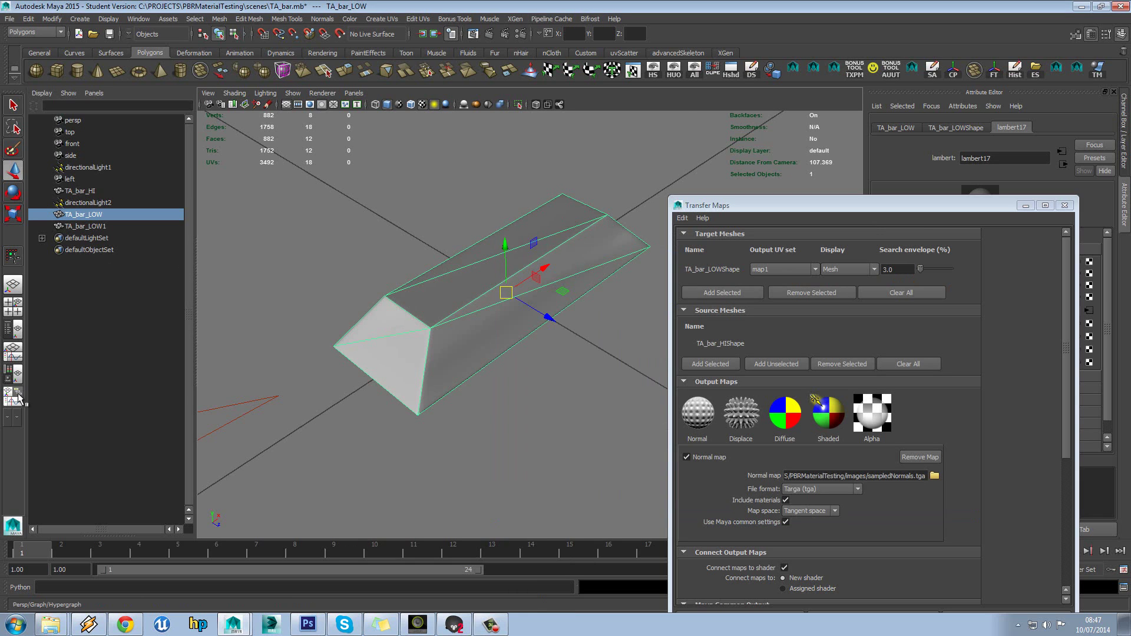
Step: Show the UV Texture Editor in place of the Outliner, widen it beside the viewport and close the Transfer Maps window
click(7, 417)
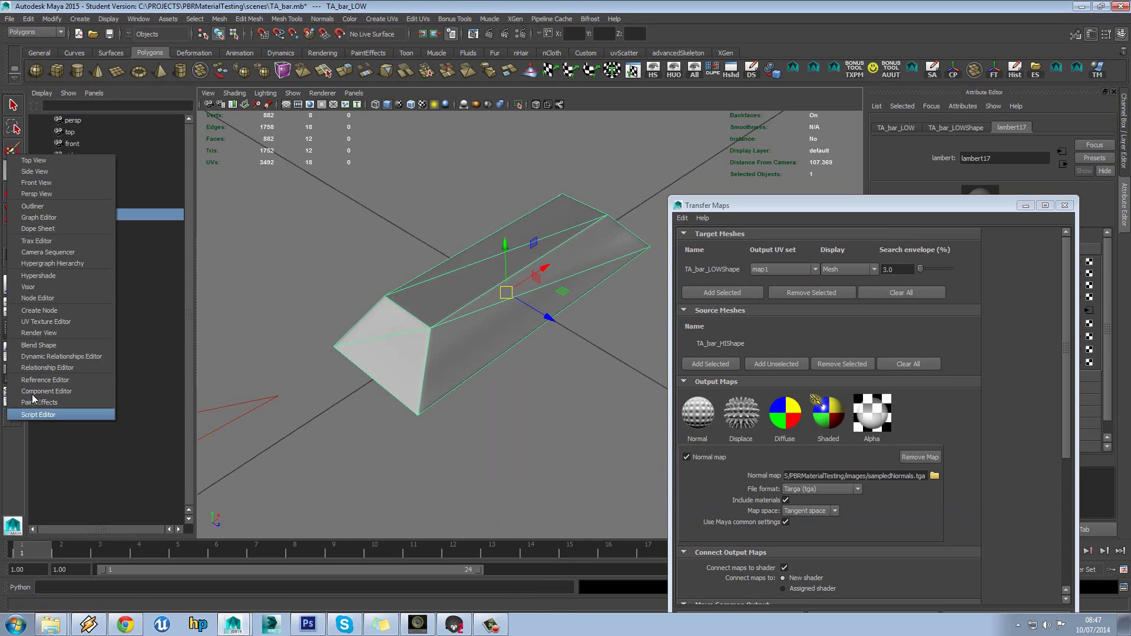
click(69, 323)
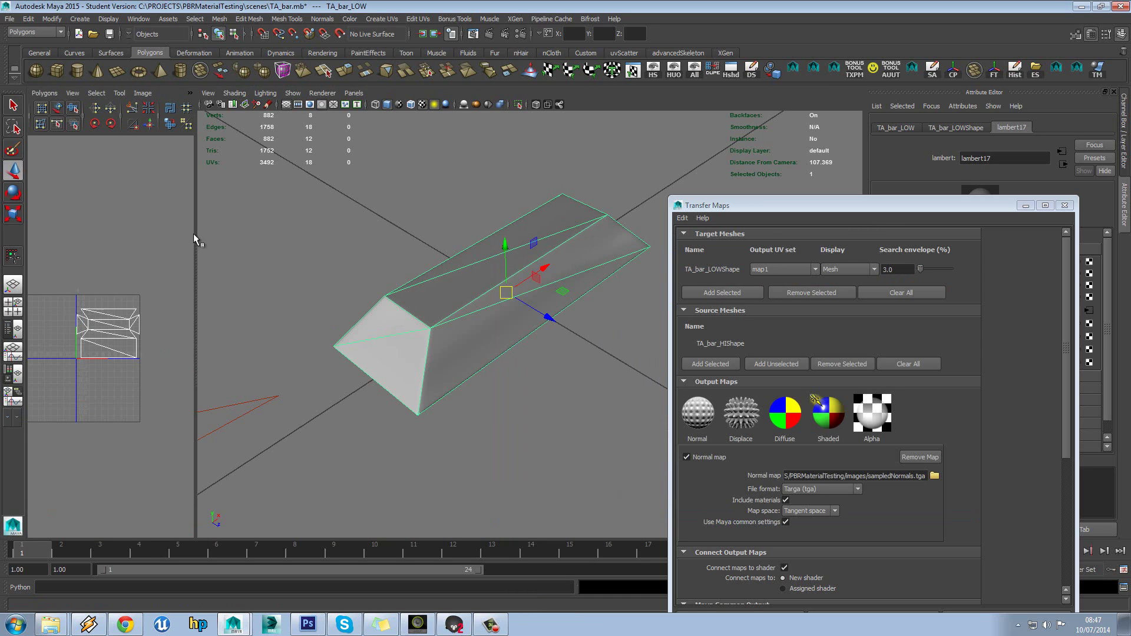
drag(194, 233, 463, 236)
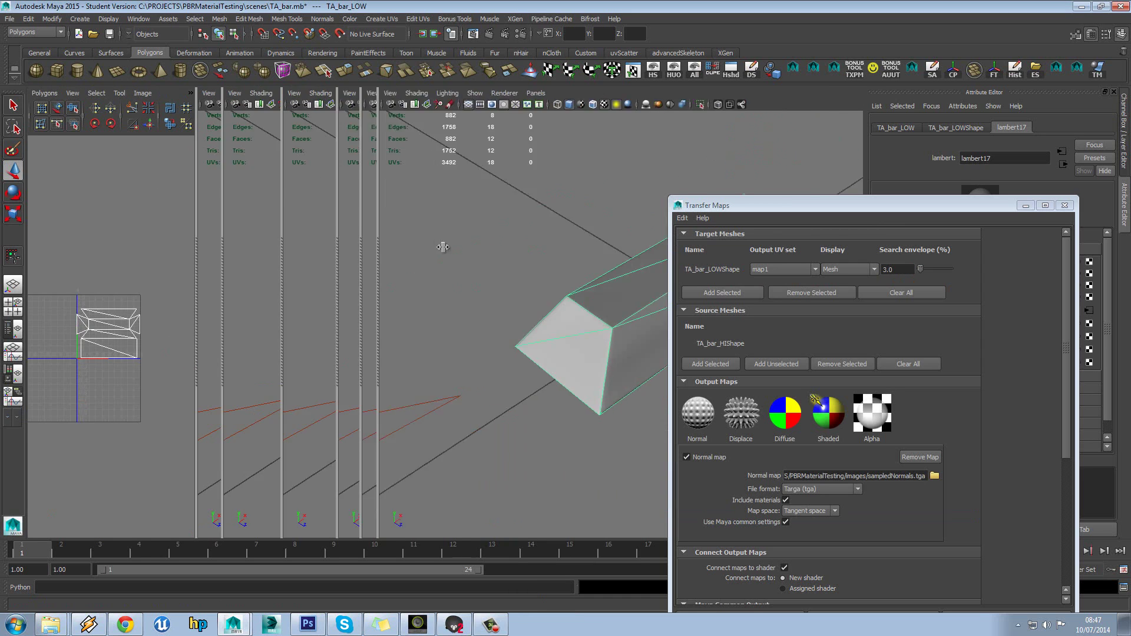
click(1065, 205)
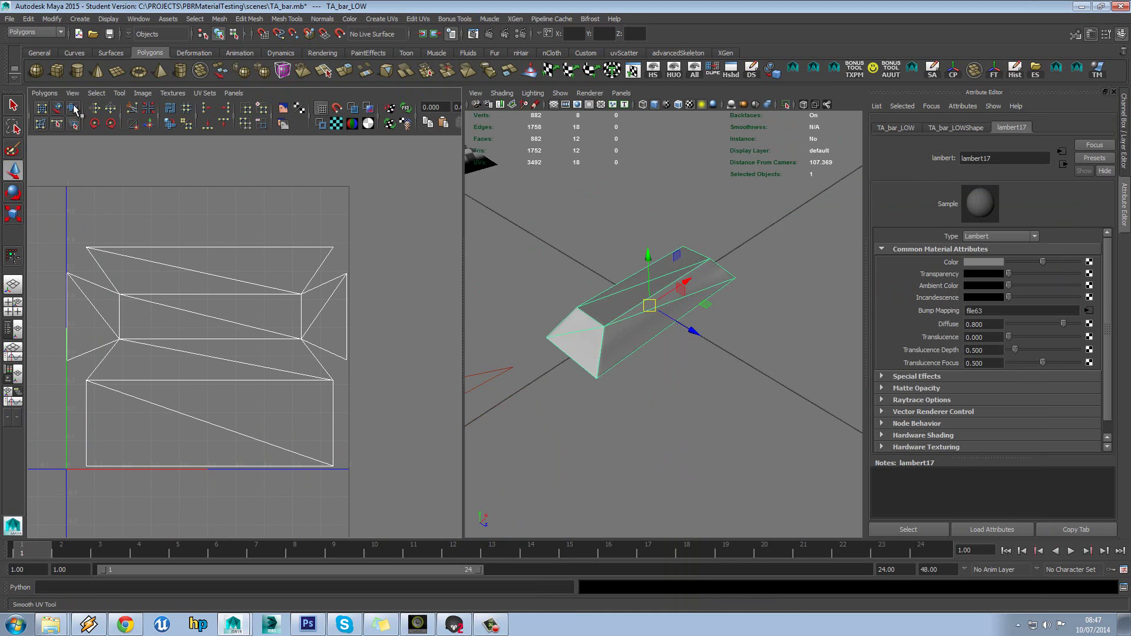
Step: Export a 1024 x 1024 JPEG UV snapshot of the low-poly bar as outUV_Bar in the project's images folder
click(42, 93)
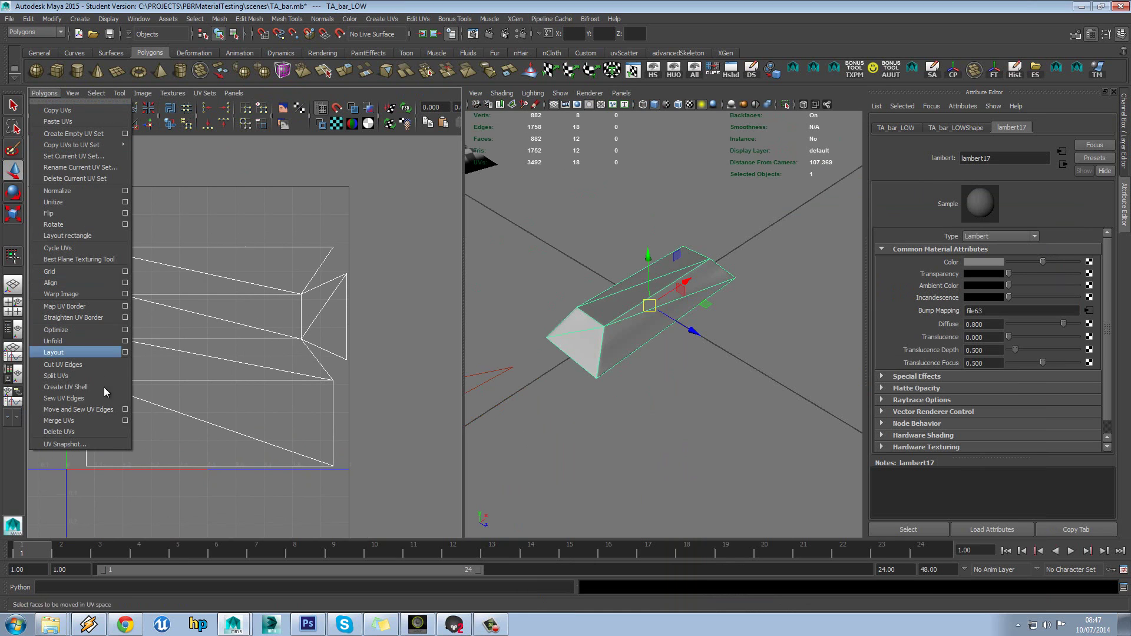
click(104, 444)
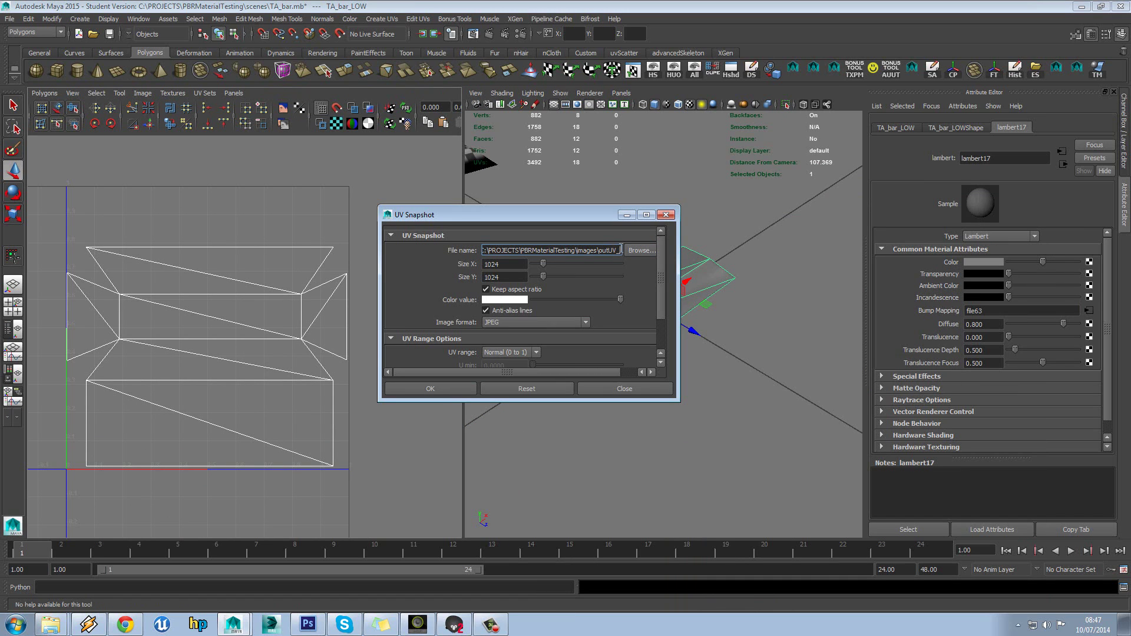
text(Bar)
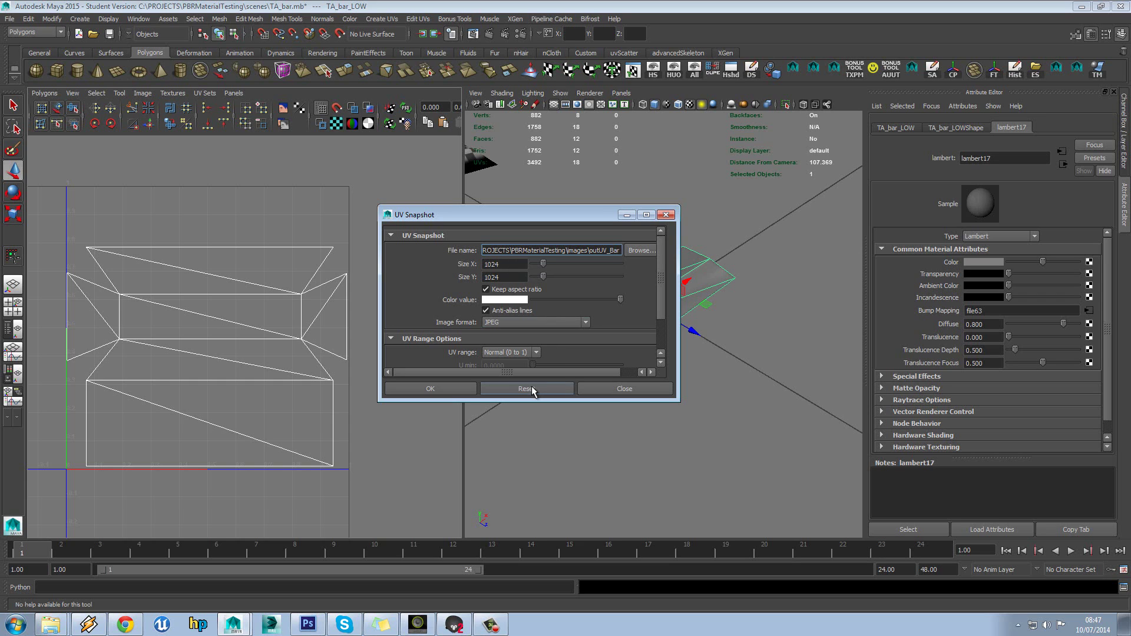
click(430, 389)
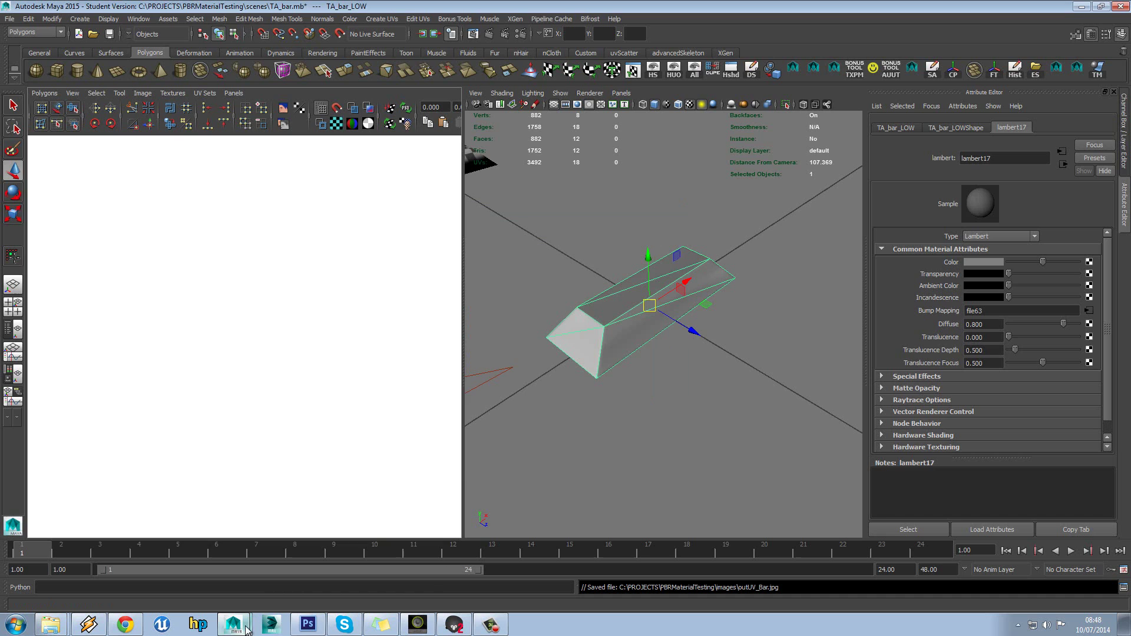
Step: Switch to Photoshop and open outUV_Bar.jpg from the images folder of the PBRMaterialTesting project
click(309, 625)
click(33, 9)
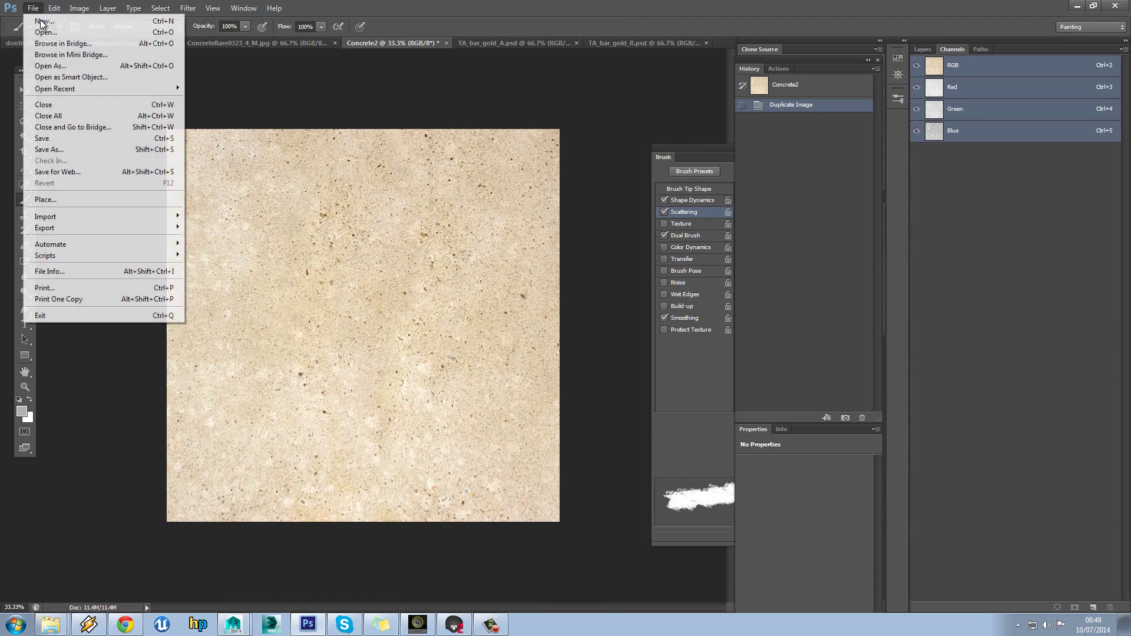
click(47, 34)
click(302, 142)
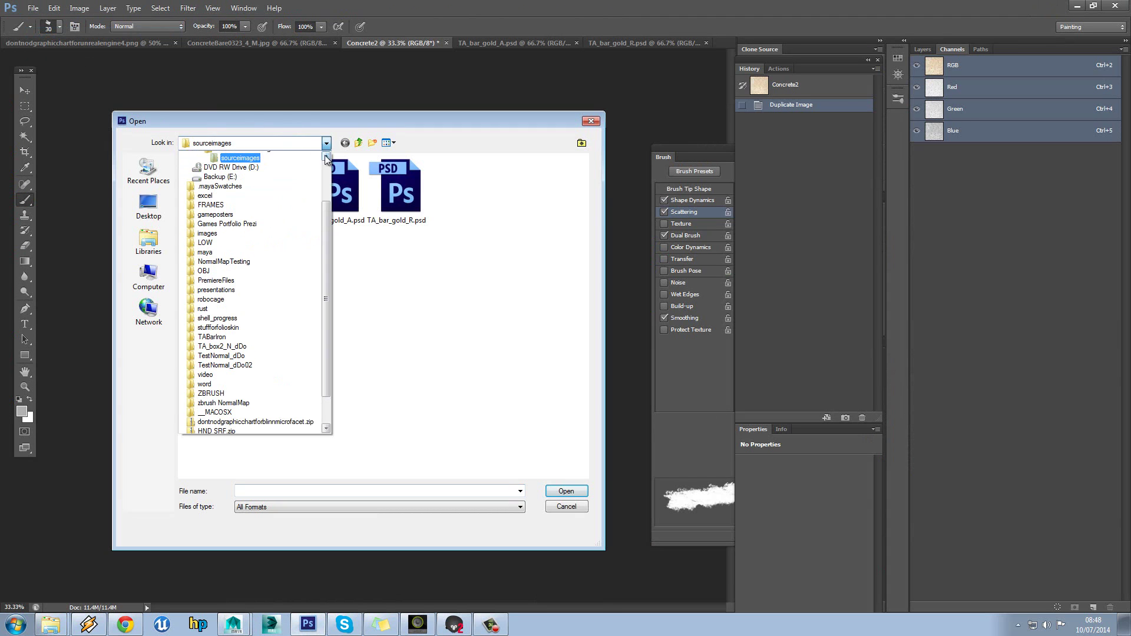
scroll(295, 200, up, 3)
click(294, 232)
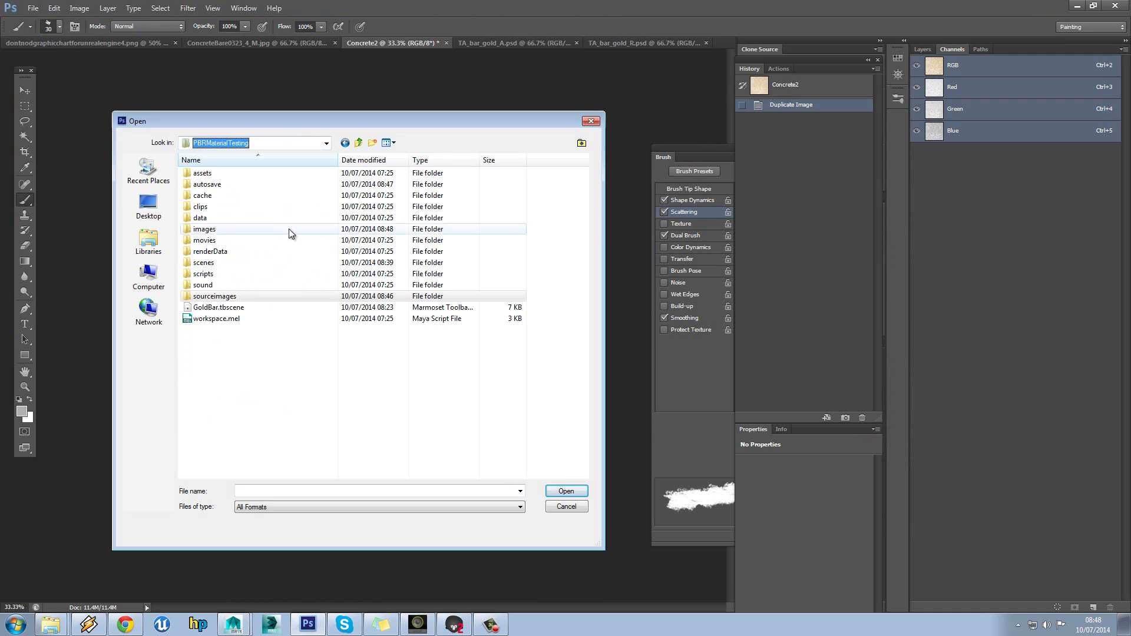
double_click(222, 229)
double_click(331, 185)
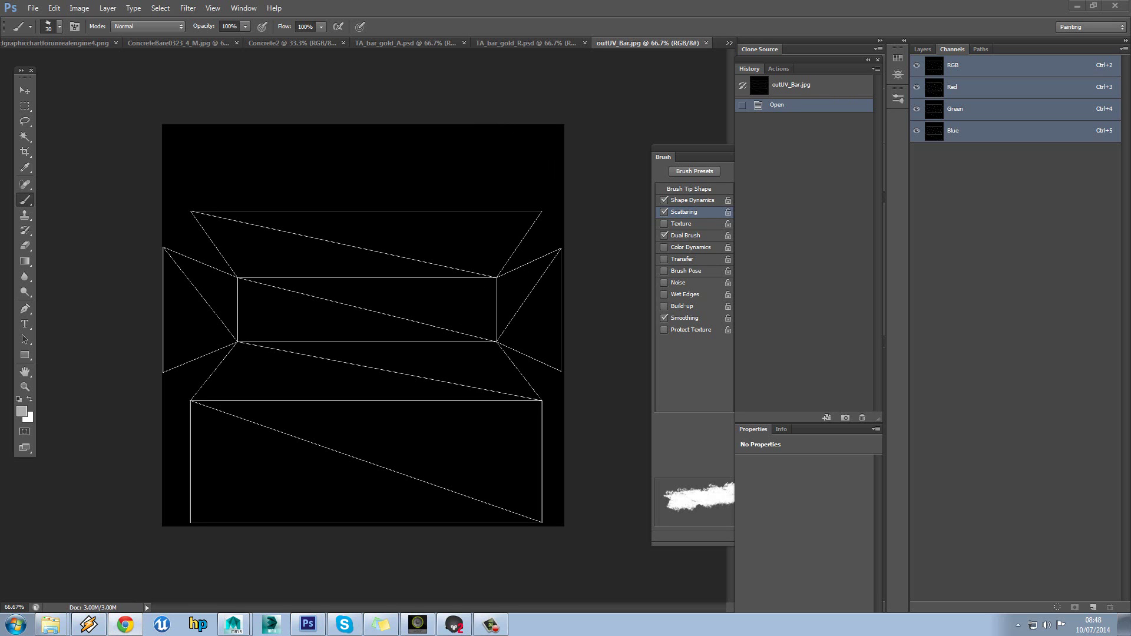
Step: Switch to Chrome to examine the surface of the gold bars in the two reference photos, and return to Photoshop
click(125, 625)
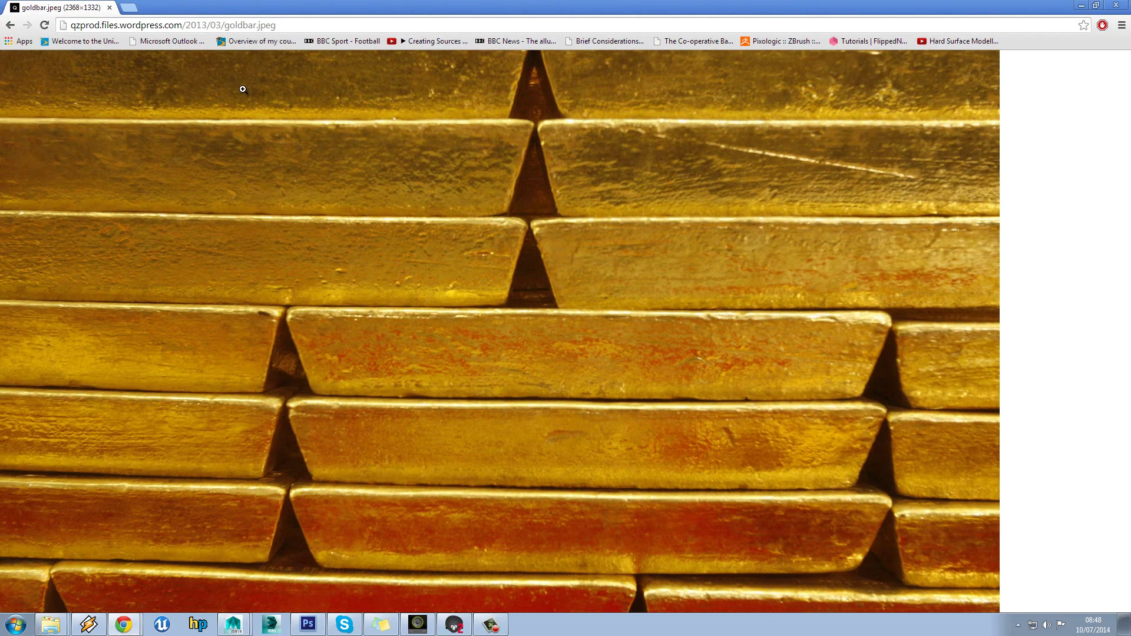
drag(295, 7, 3, 218)
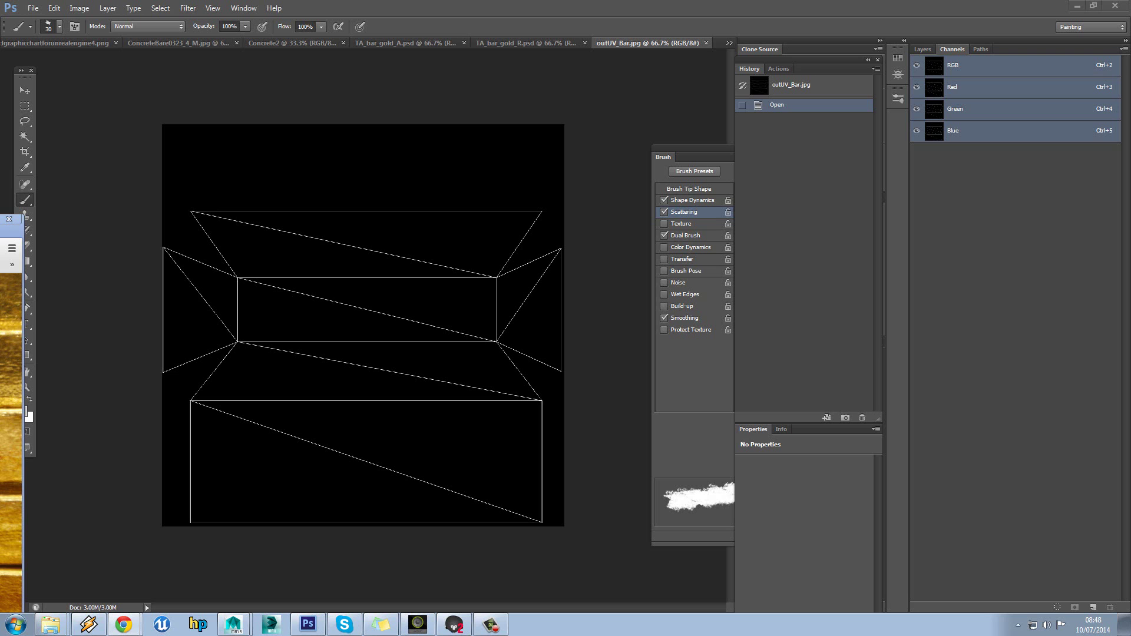
mouse_move(3, 218)
mouse_down()
mouse_move(642, 2)
mouse_move(413, 115)
mouse_move(6, 218)
mouse_up()
drag(6, 218, 349, 88)
double_click(349, 88)
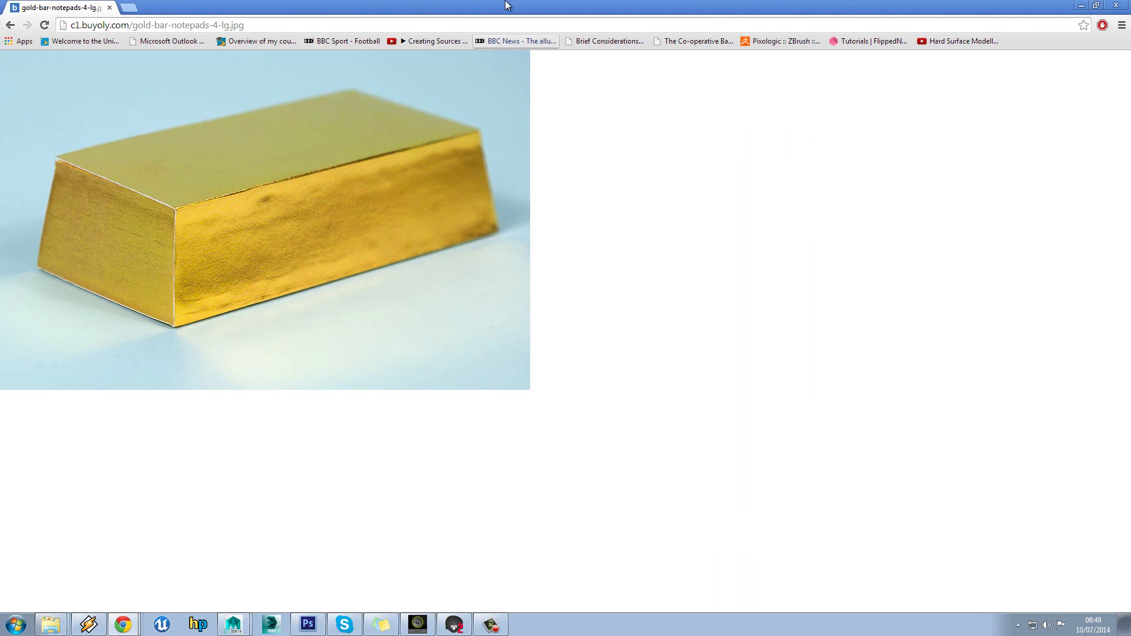
drag(507, 5, 6, 220)
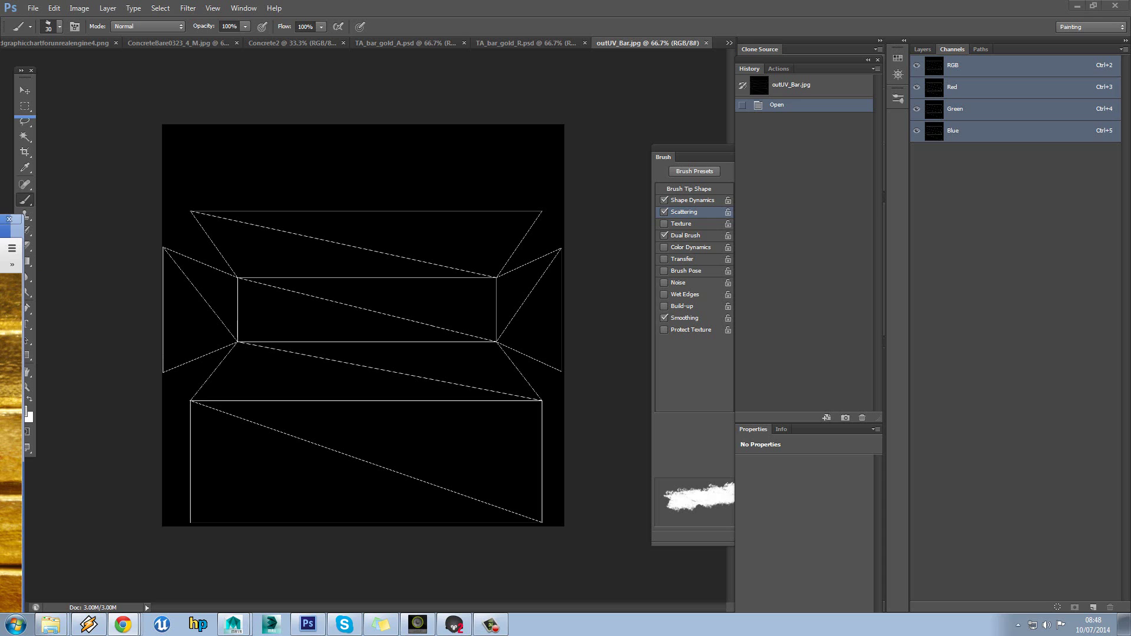
click(9, 219)
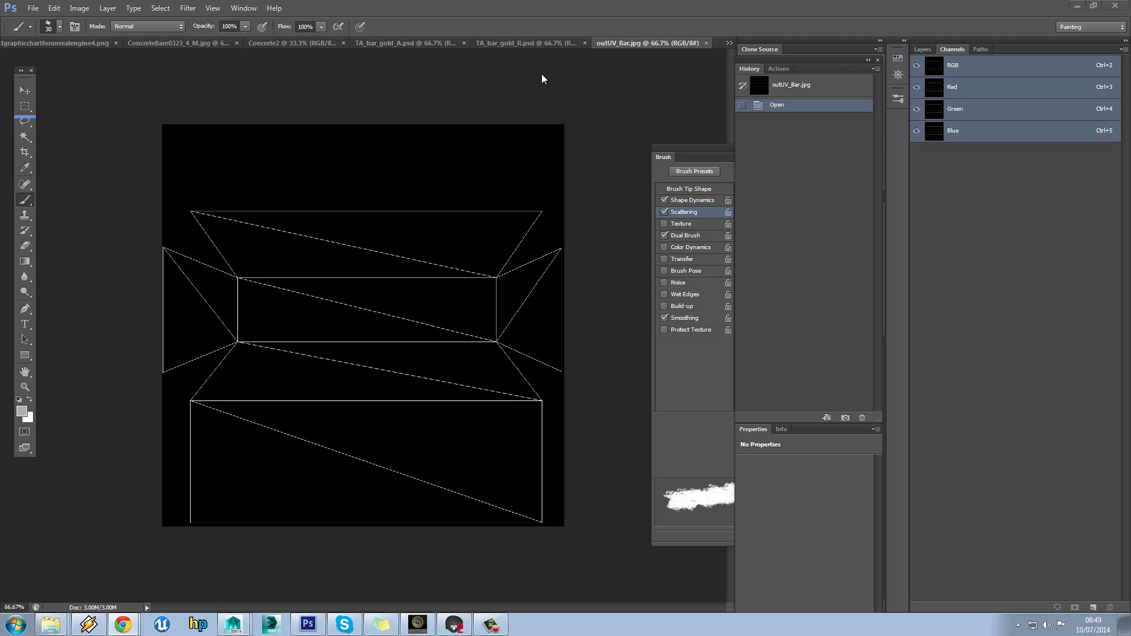
Step: Compare the open concrete textures and resize the Concrete2 image to 1024 x 1024 pixels
click(418, 44)
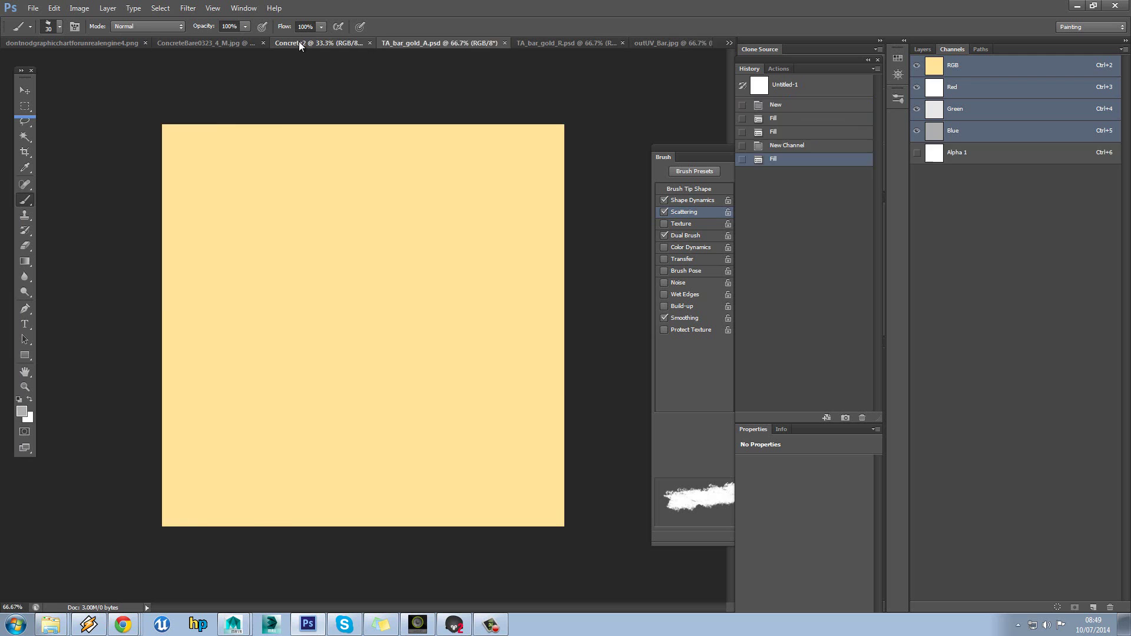
click(299, 42)
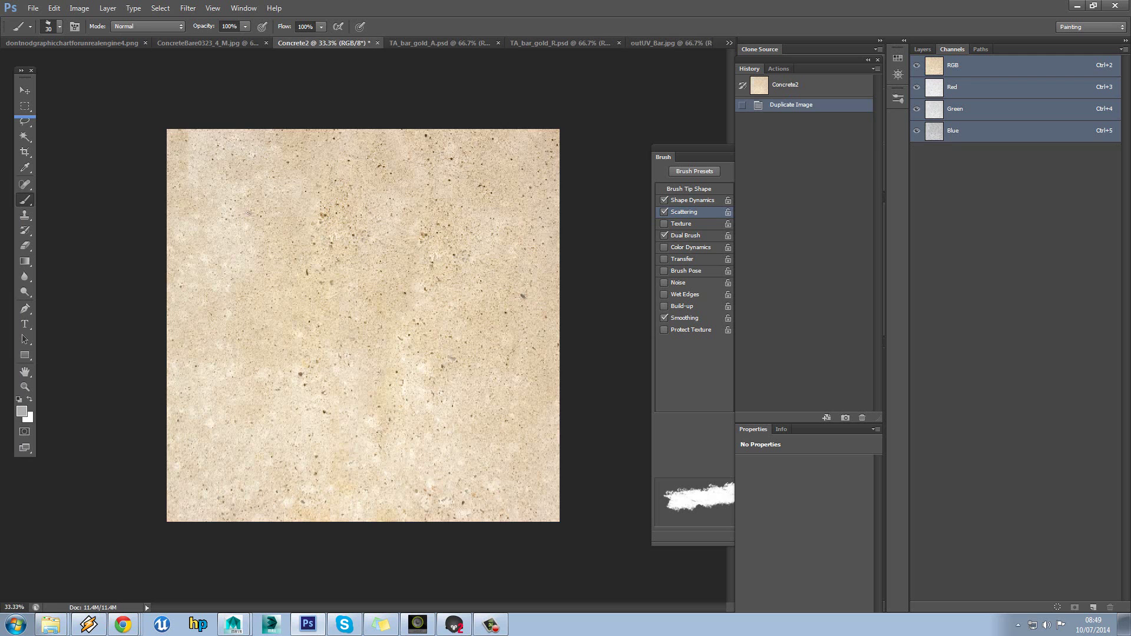
click(218, 44)
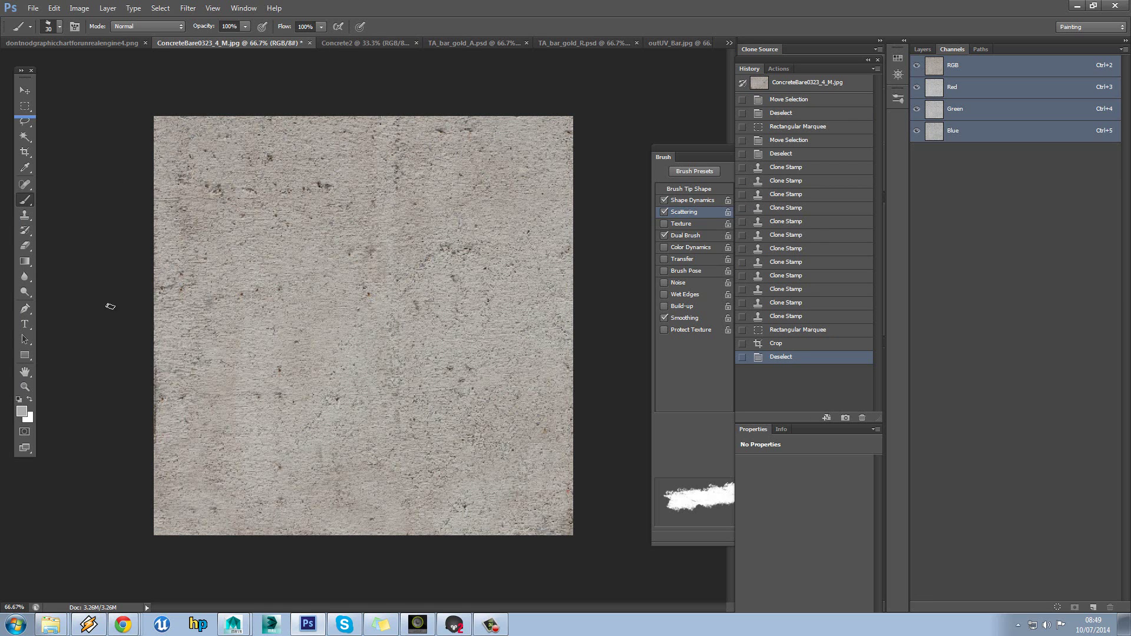
click(369, 44)
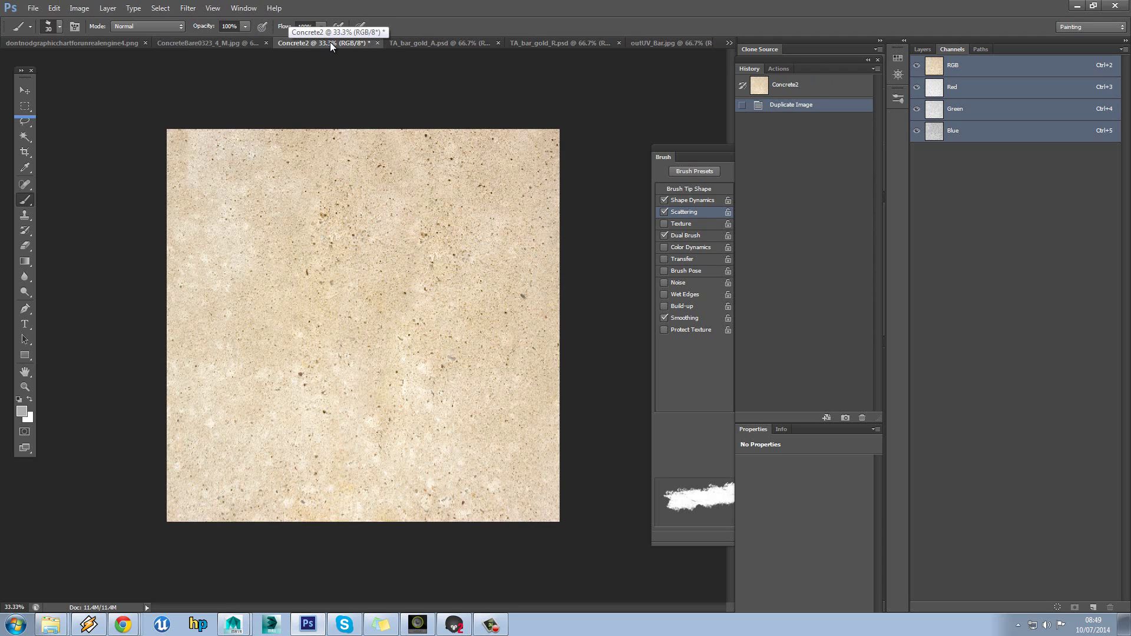
click(79, 8)
click(79, 8)
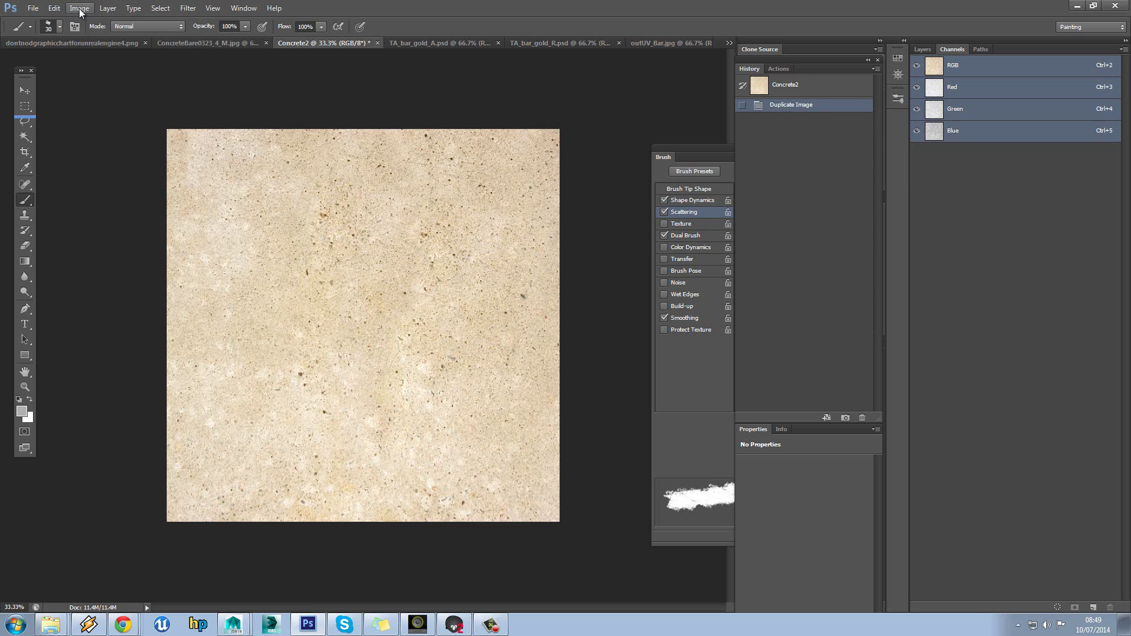
click(80, 8)
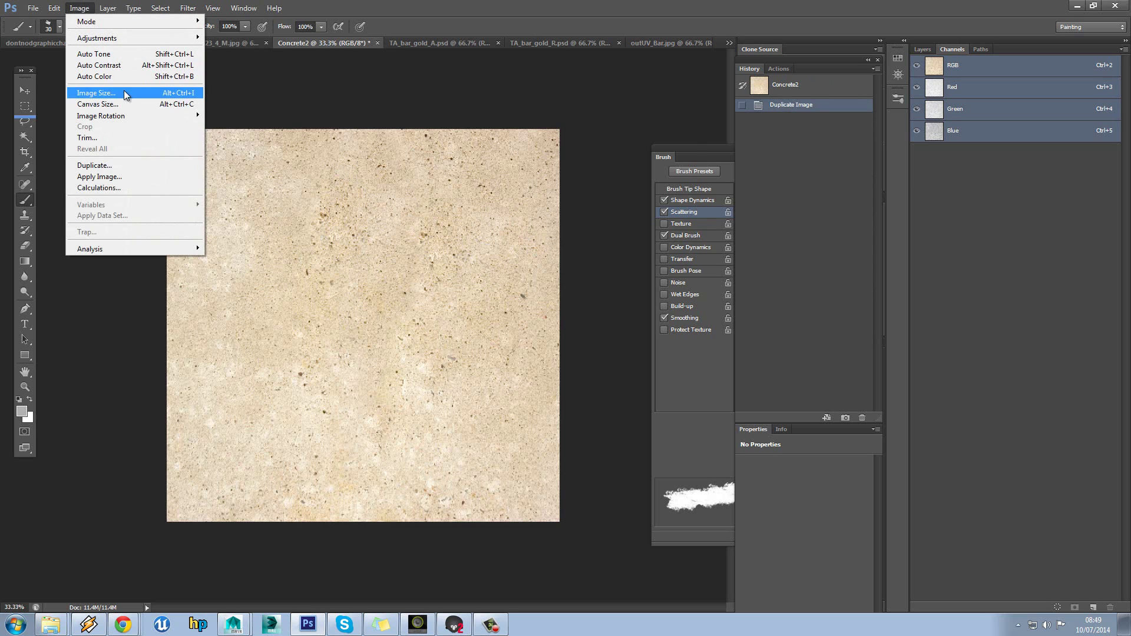
click(97, 104)
text(1024)
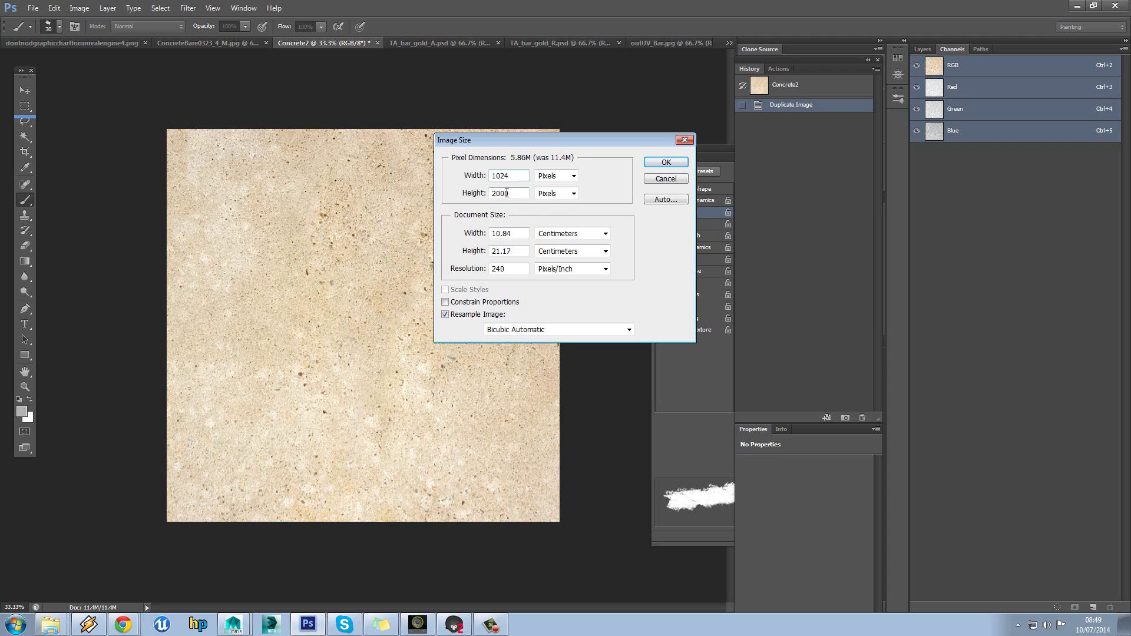
key(Tab)
text(1024)
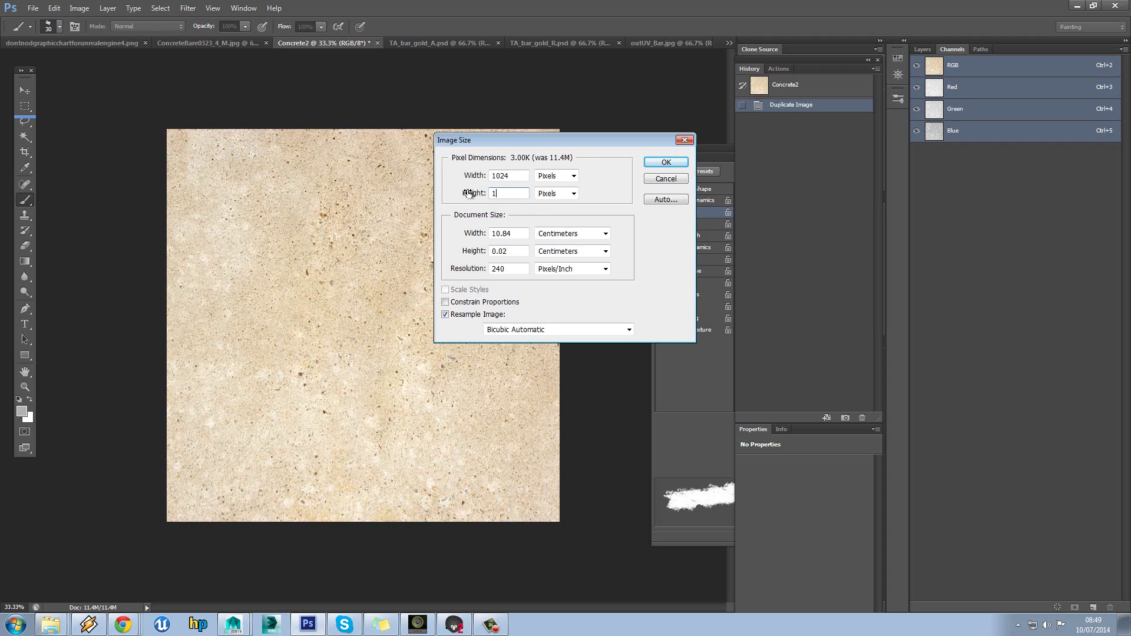
click(663, 164)
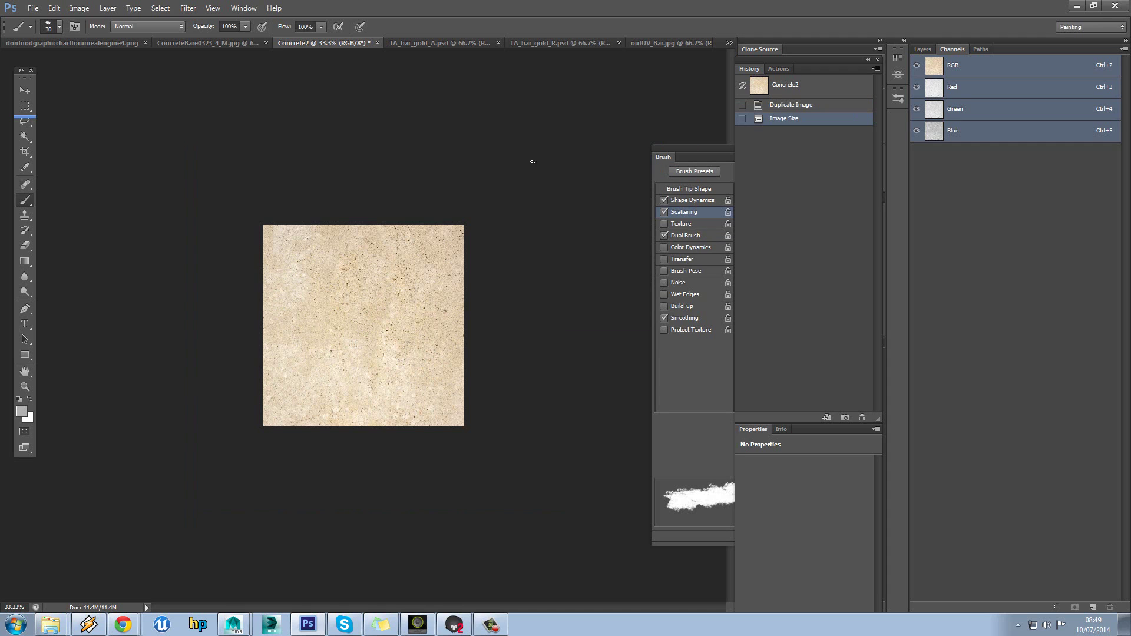
key(z)
click(397, 303)
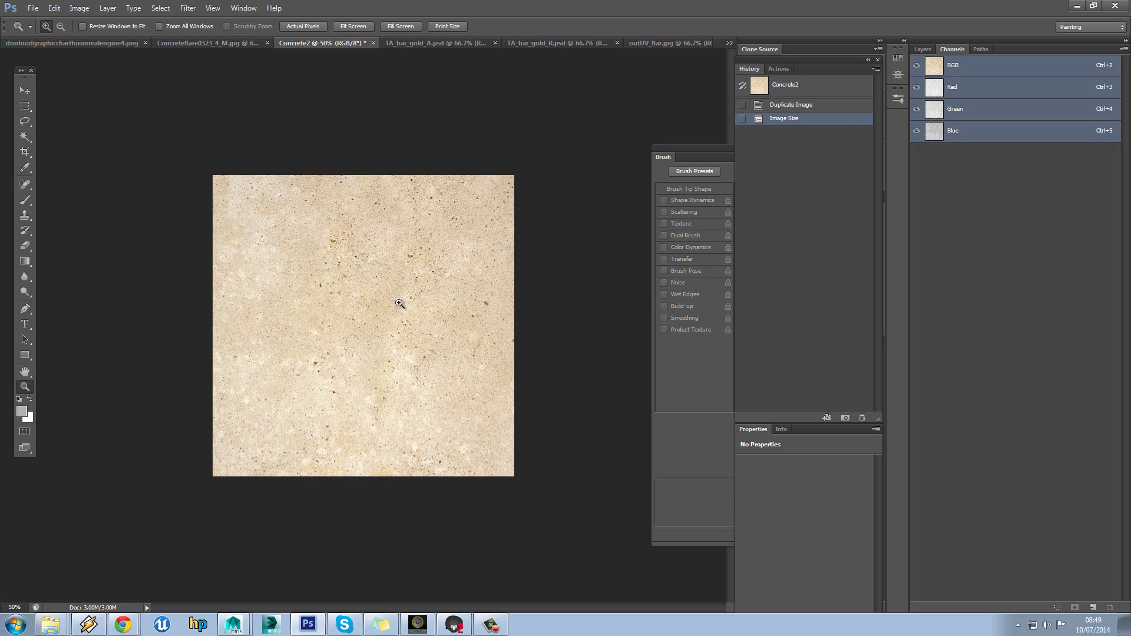
Step: Convert the Concrete2 image to greyscale with a Black & White adjustment
click(399, 303)
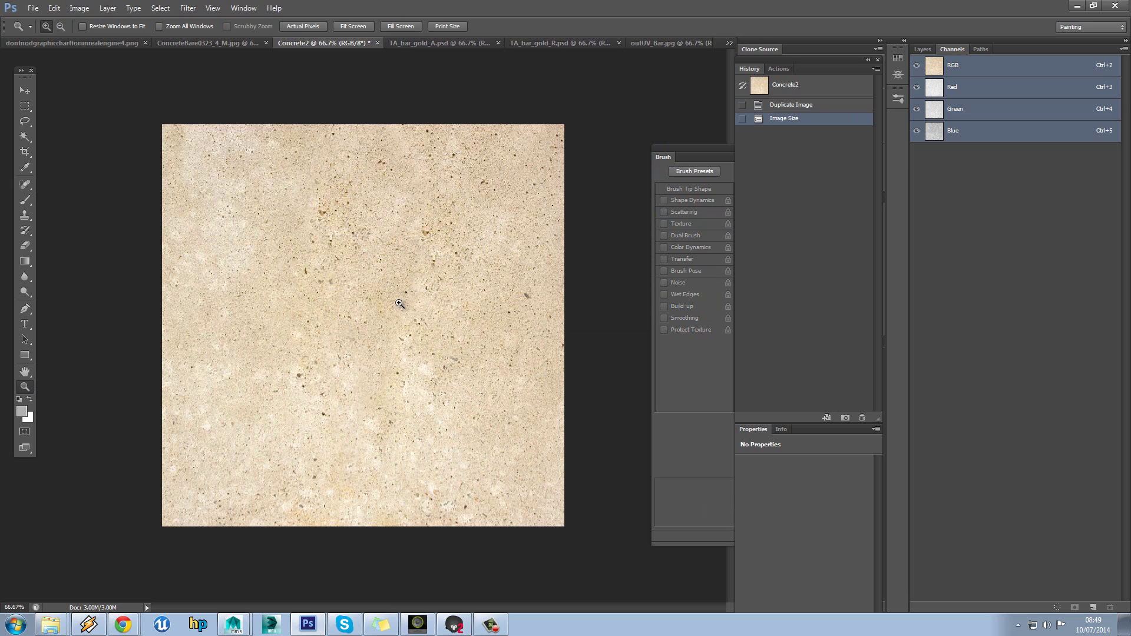
click(81, 8)
mouse_move(115, 38)
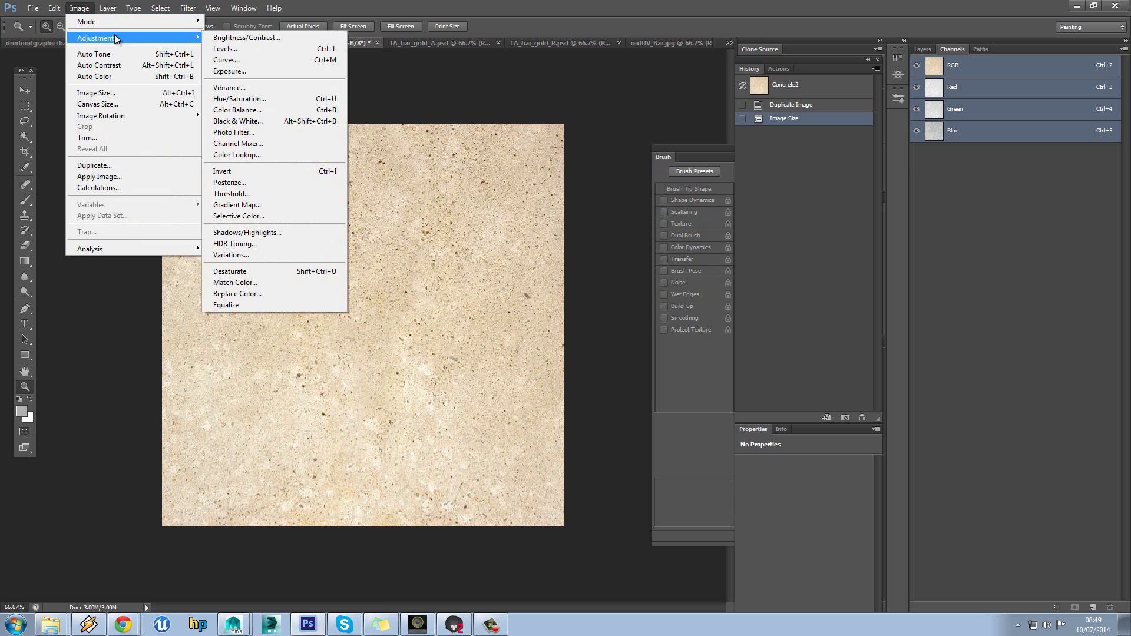
click(280, 122)
click(664, 139)
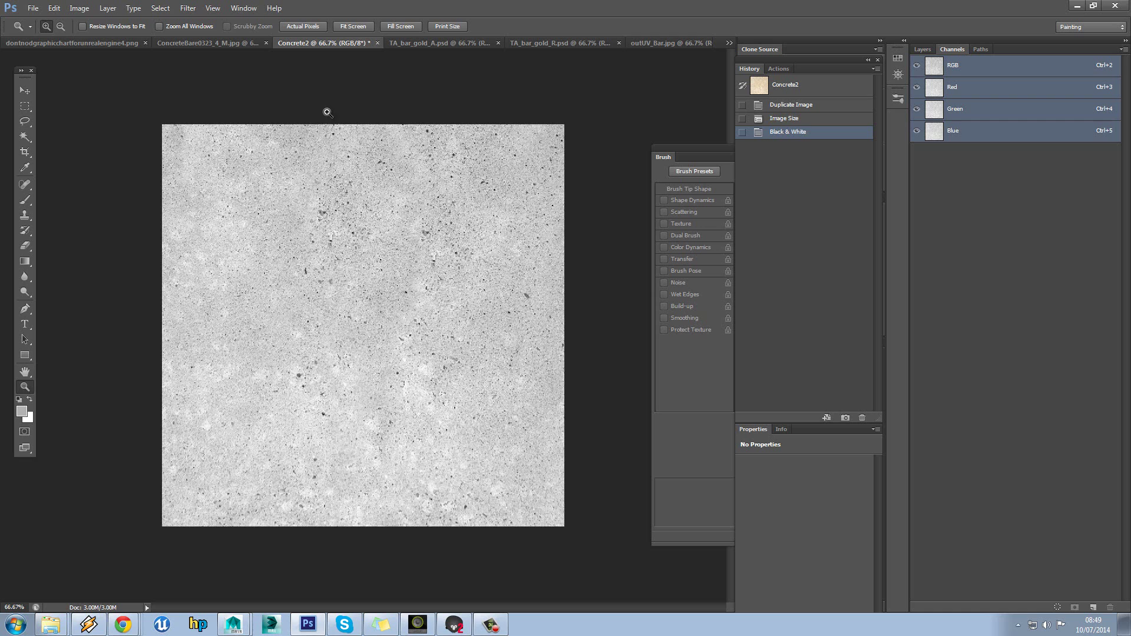
Step: Review the PBR reference chart's metallic and roughness sections, and return to the Concrete2 image
click(118, 43)
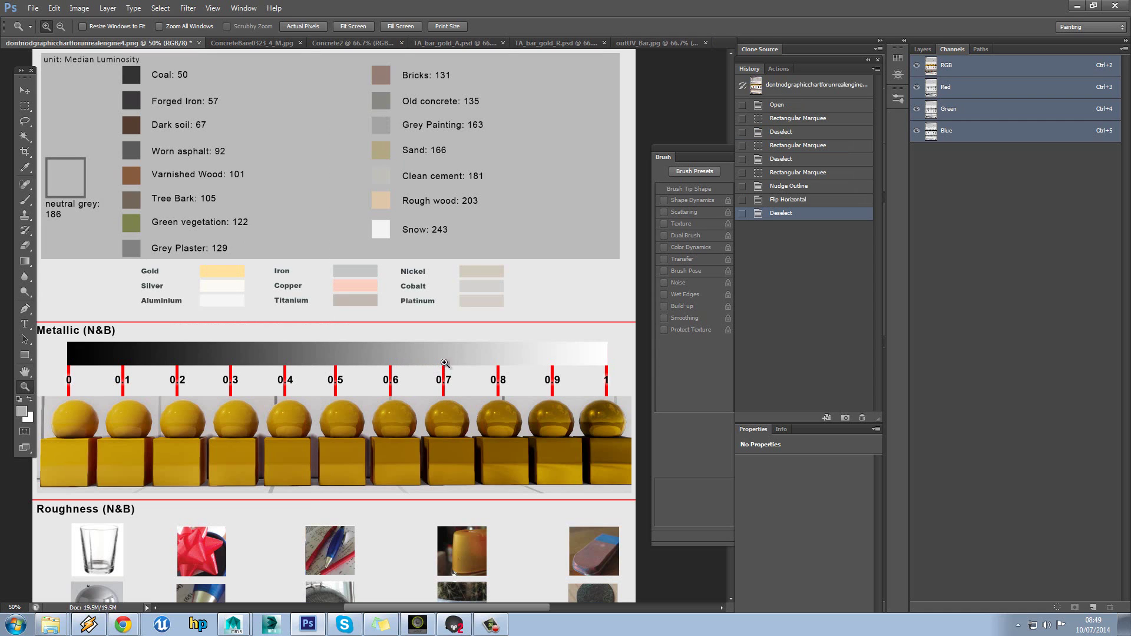
click(25, 200)
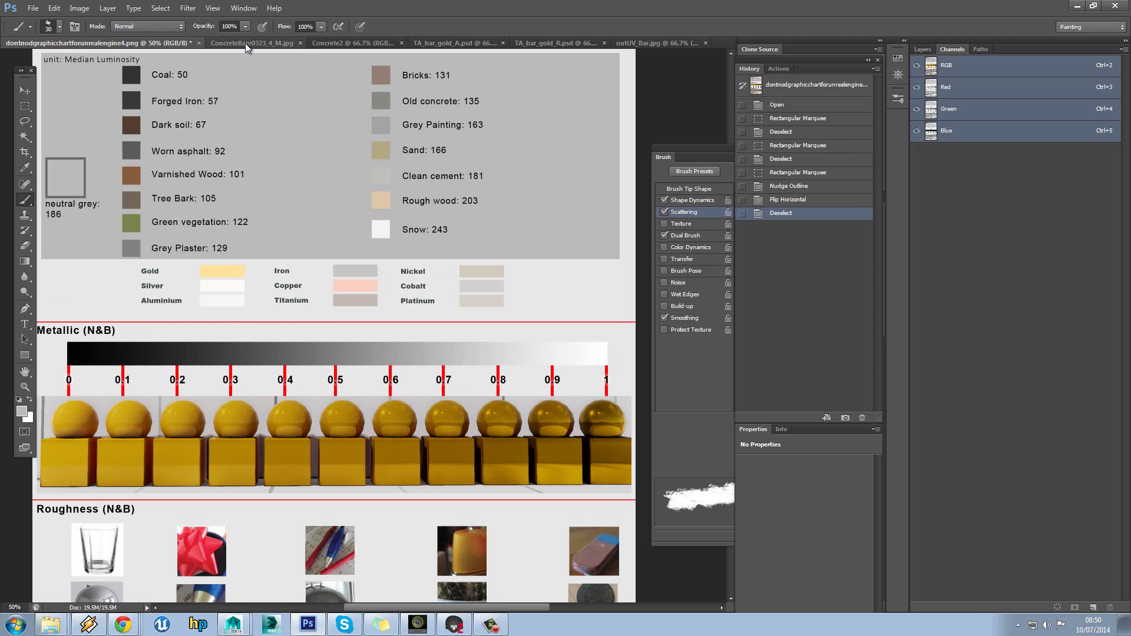
click(319, 44)
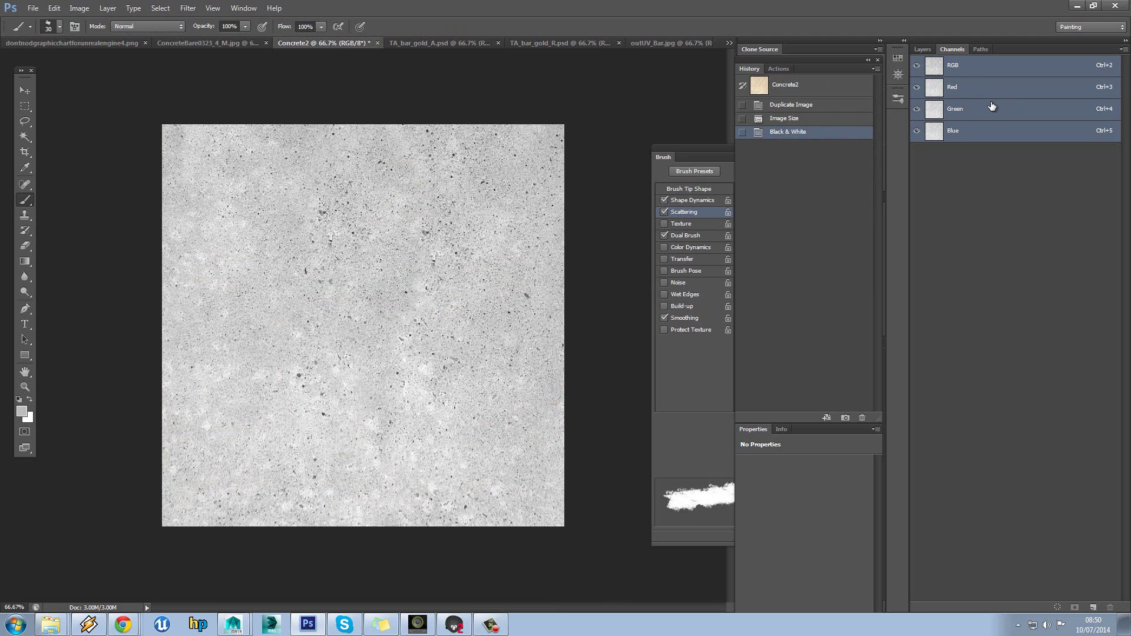
Step: Add a layer above the concrete filled with the grey foreground colour, and compare it with the texture by switching its visibility
click(923, 49)
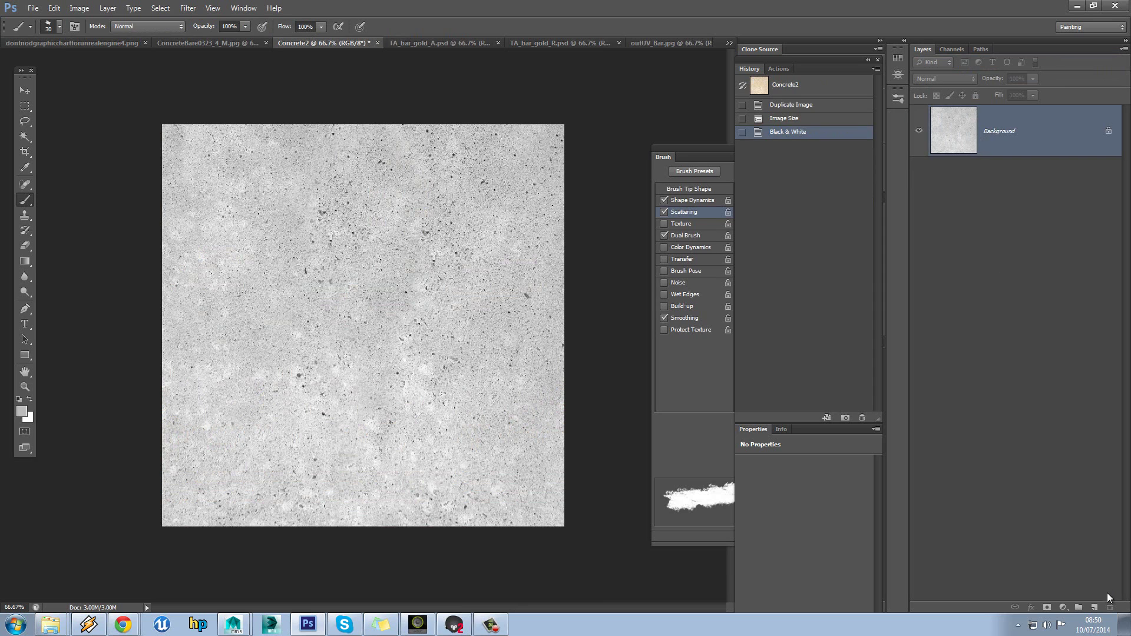
click(1094, 607)
key(alt+BackSpace)
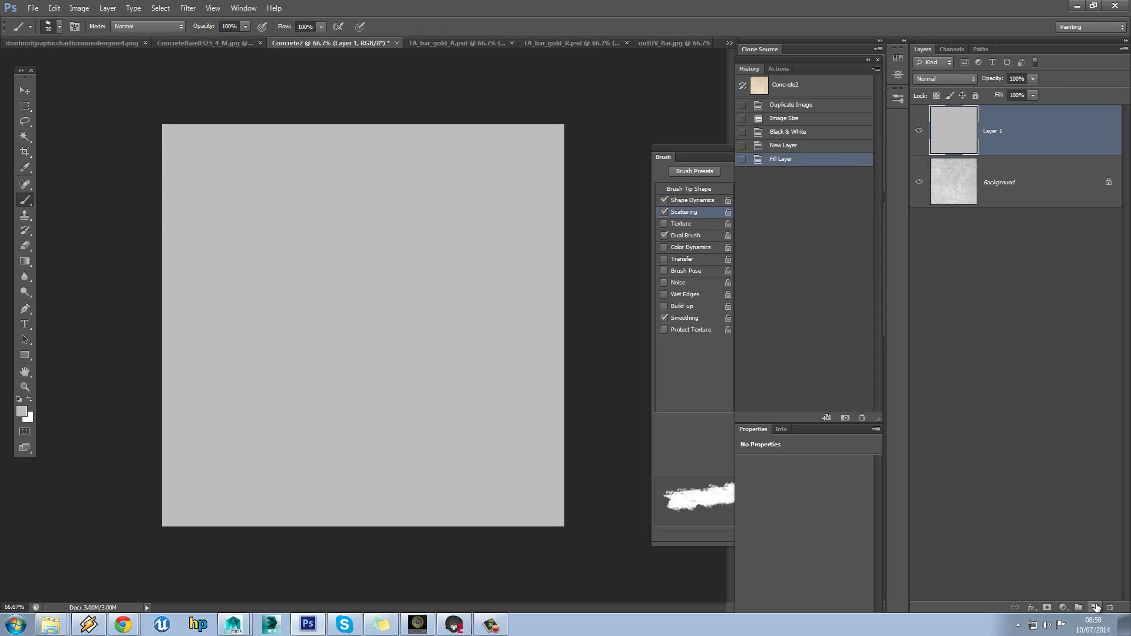
click(921, 131)
click(920, 131)
click(921, 132)
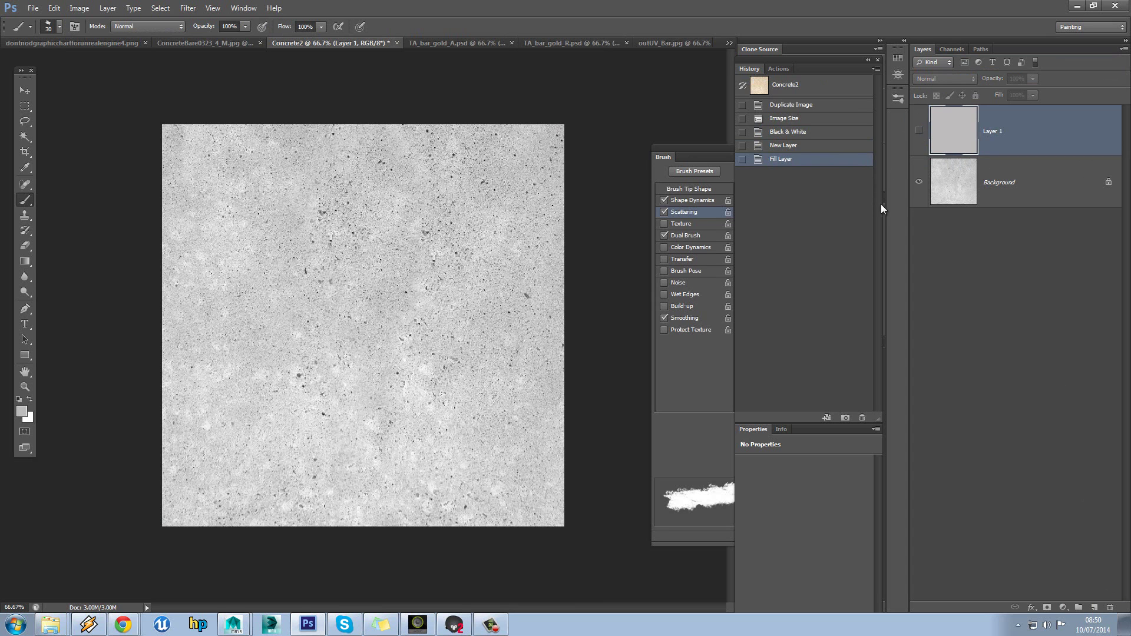
Step: Lighten the Background concrete layer with Levels at a midtone value of 2.28, and compare it with the grey layer
click(976, 180)
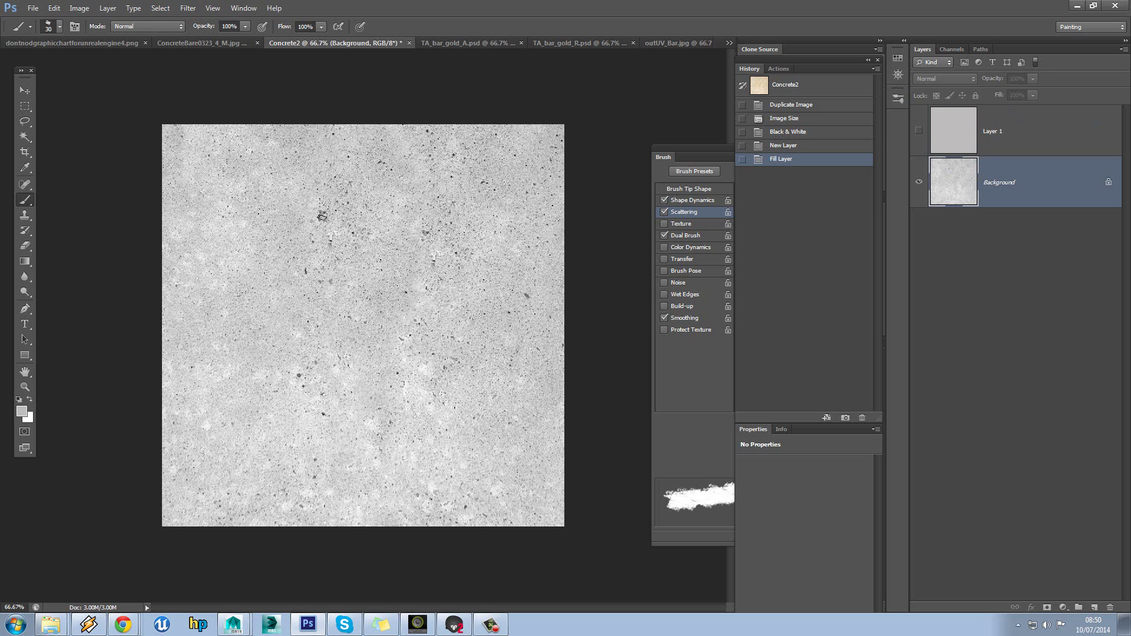
click(90, 9)
mouse_move(123, 39)
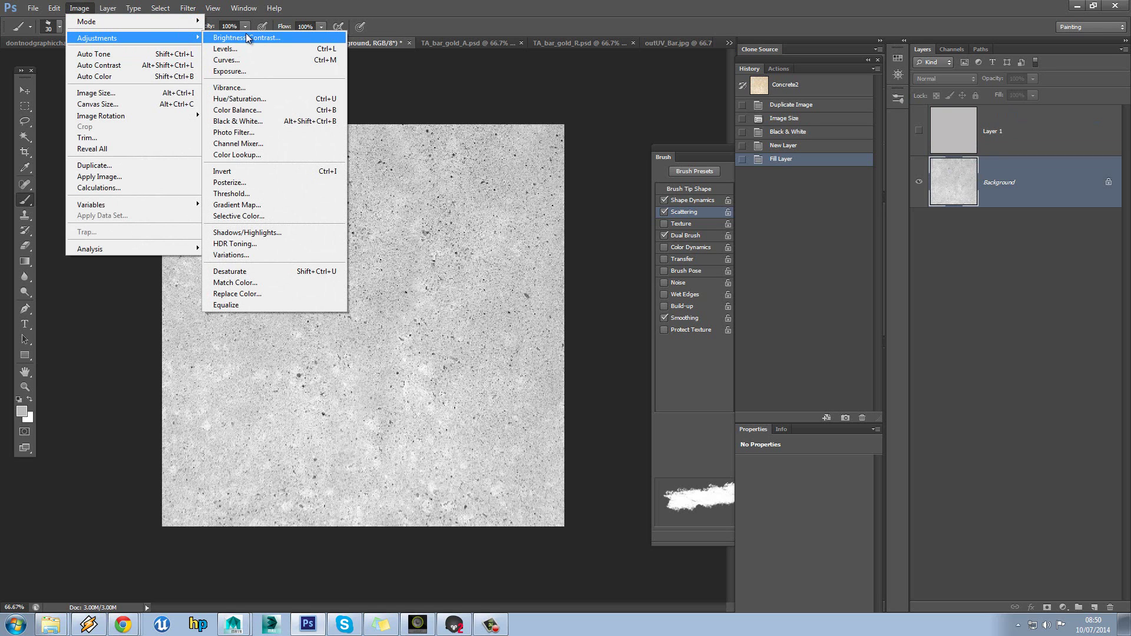
click(226, 48)
drag(538, 267, 494, 270)
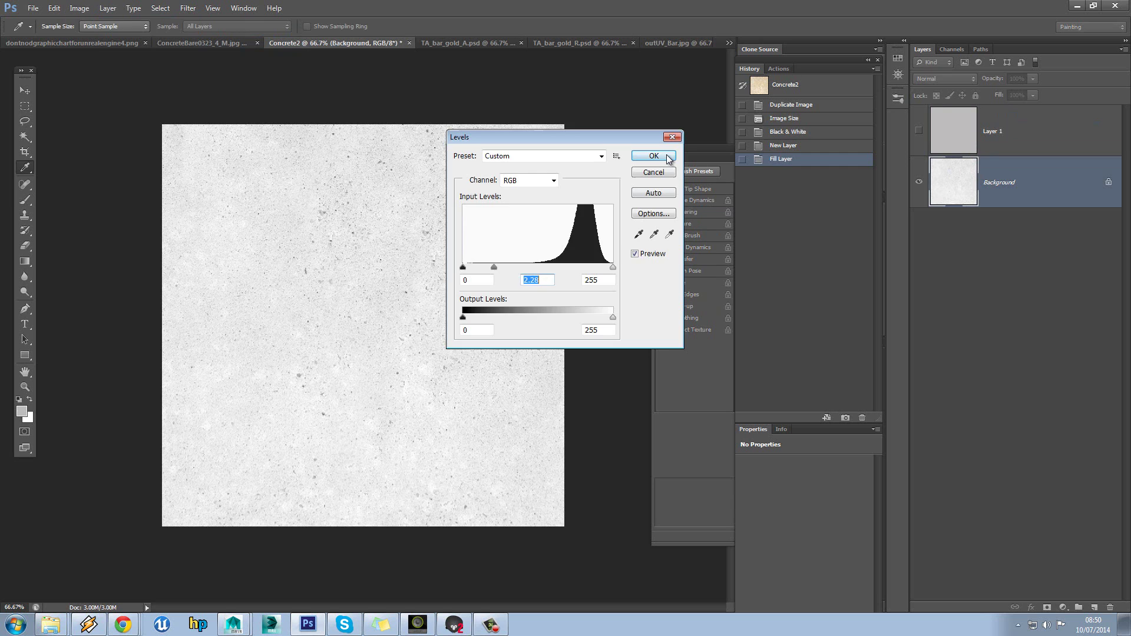
click(652, 156)
click(918, 131)
click(918, 132)
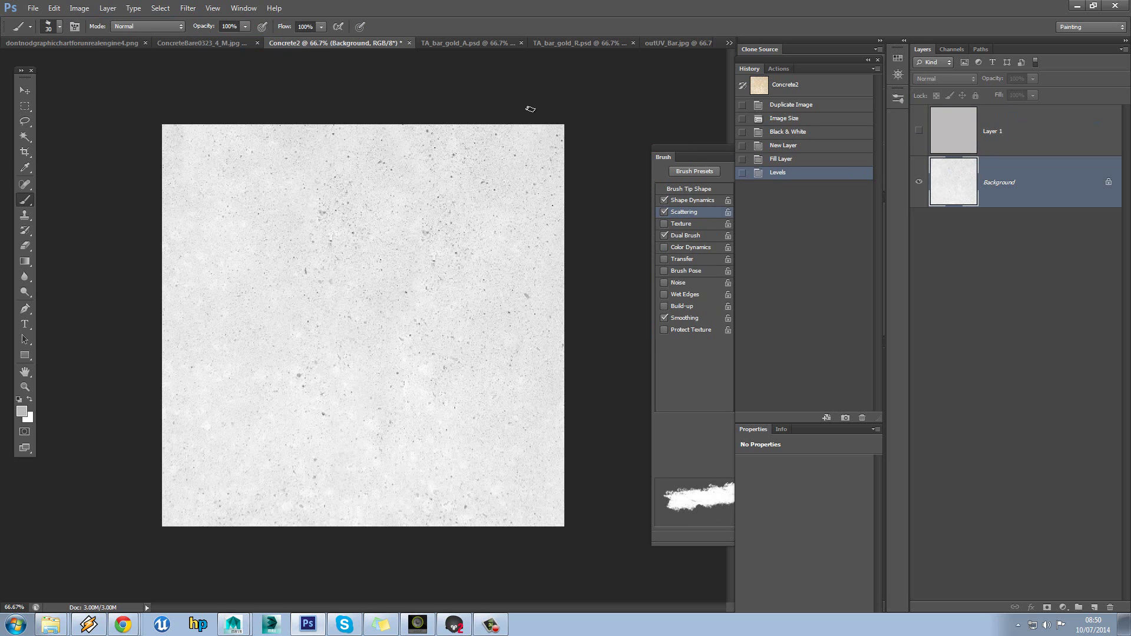
Step: Set the Background layer's brightness to -33 and contrast to -50, and compare it with the grey layer
click(79, 8)
mouse_move(106, 39)
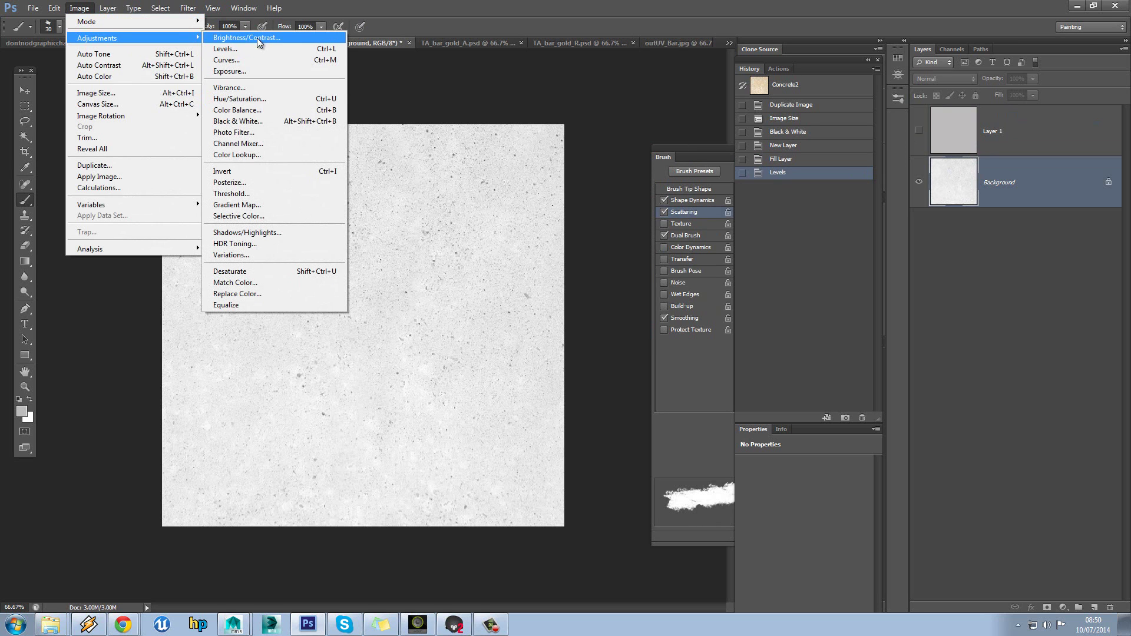
click(257, 37)
mouse_move(538, 212)
mouse_down()
mouse_move(518, 210)
mouse_move(480, 236)
mouse_move(527, 209)
mouse_up()
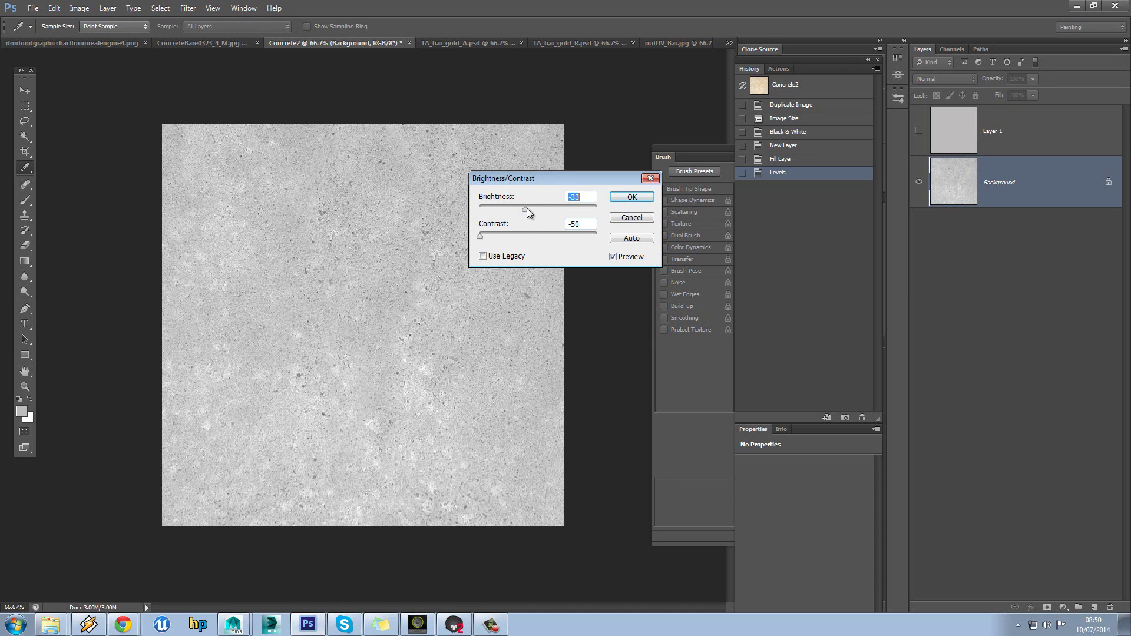
click(632, 197)
key(b)
click(919, 131)
click(919, 132)
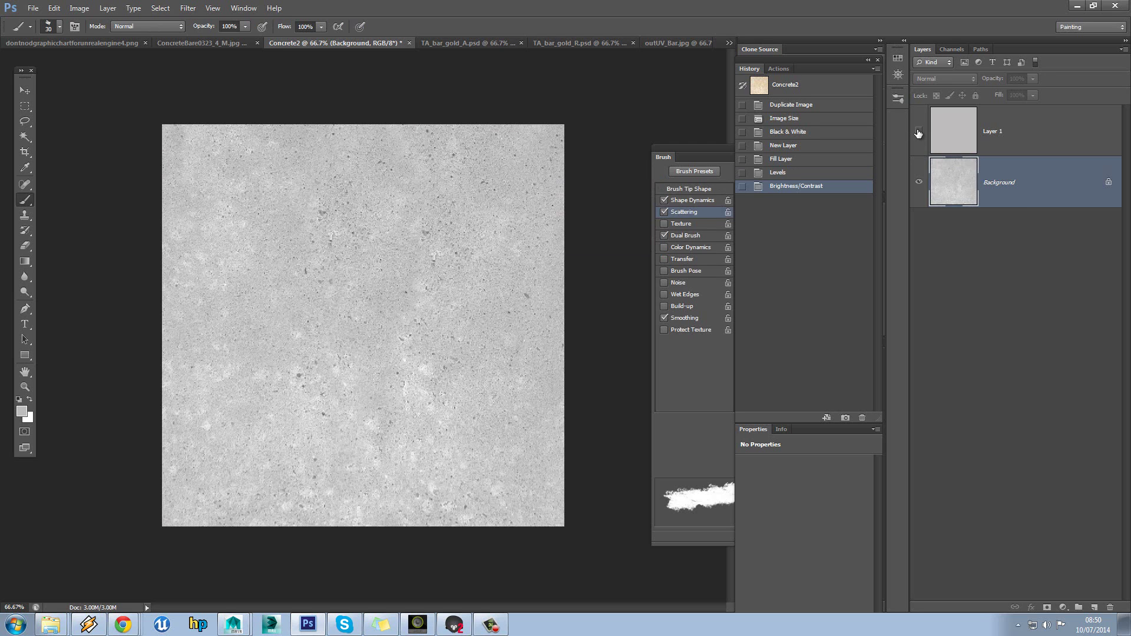
click(919, 132)
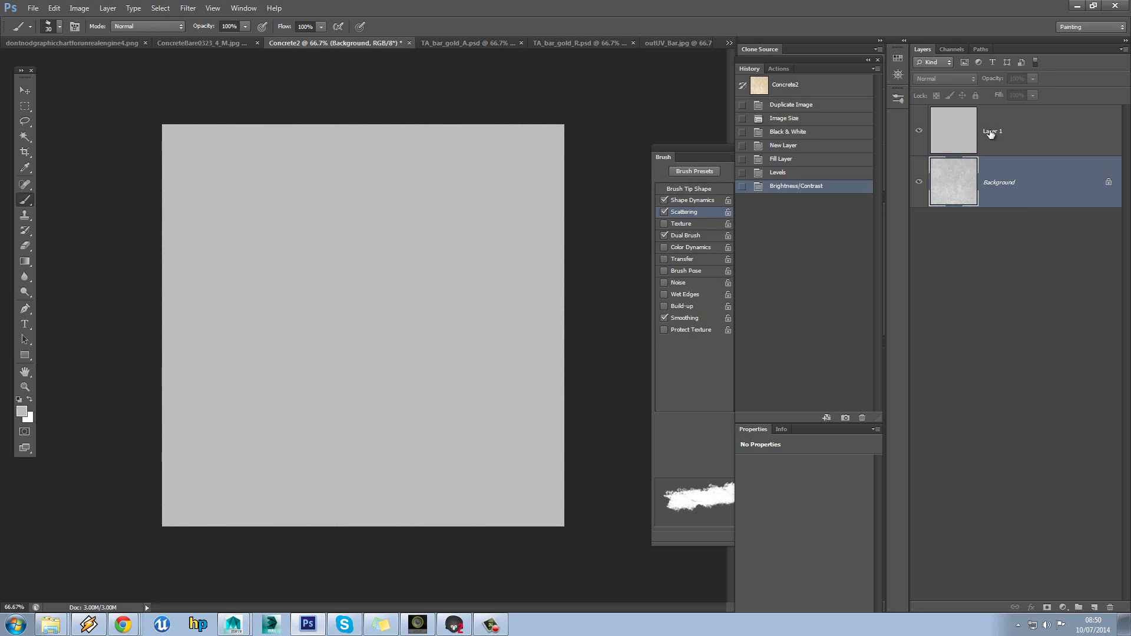
Step: Set the grey fill layer's opacity to 45% and compare the concrete with and without it
click(996, 137)
click(1033, 79)
click(1010, 93)
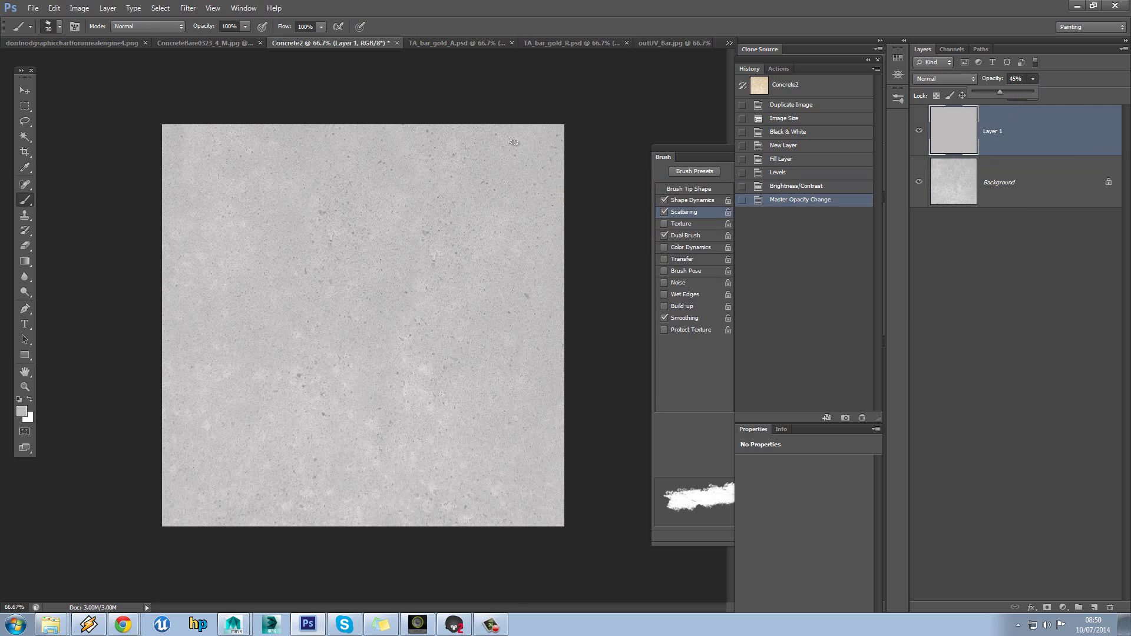
click(919, 132)
click(919, 131)
click(920, 132)
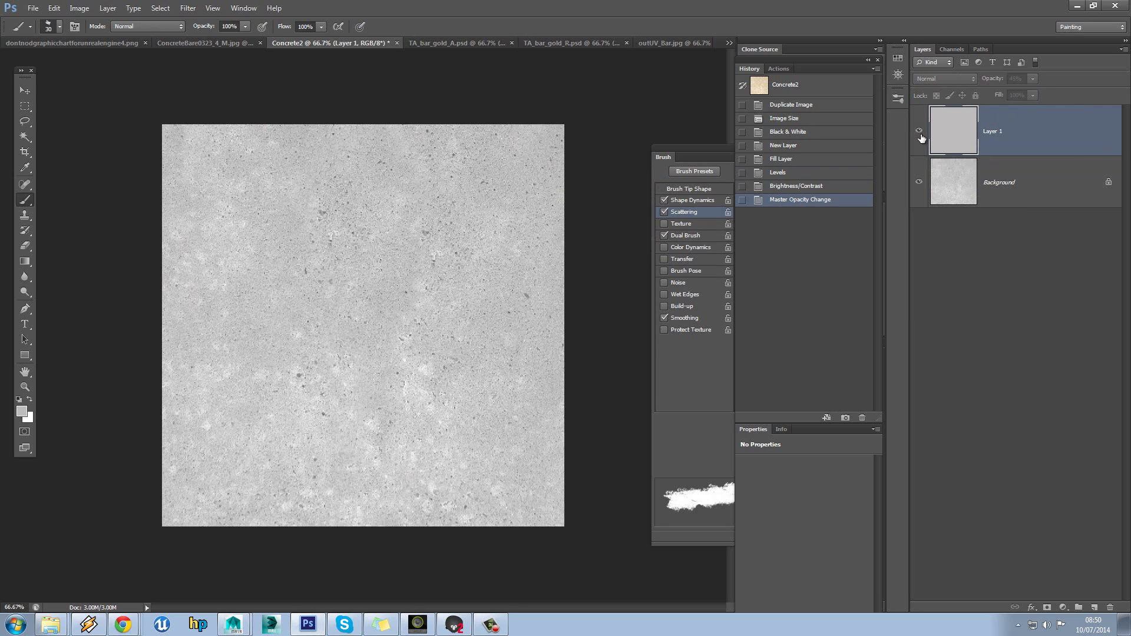
click(920, 132)
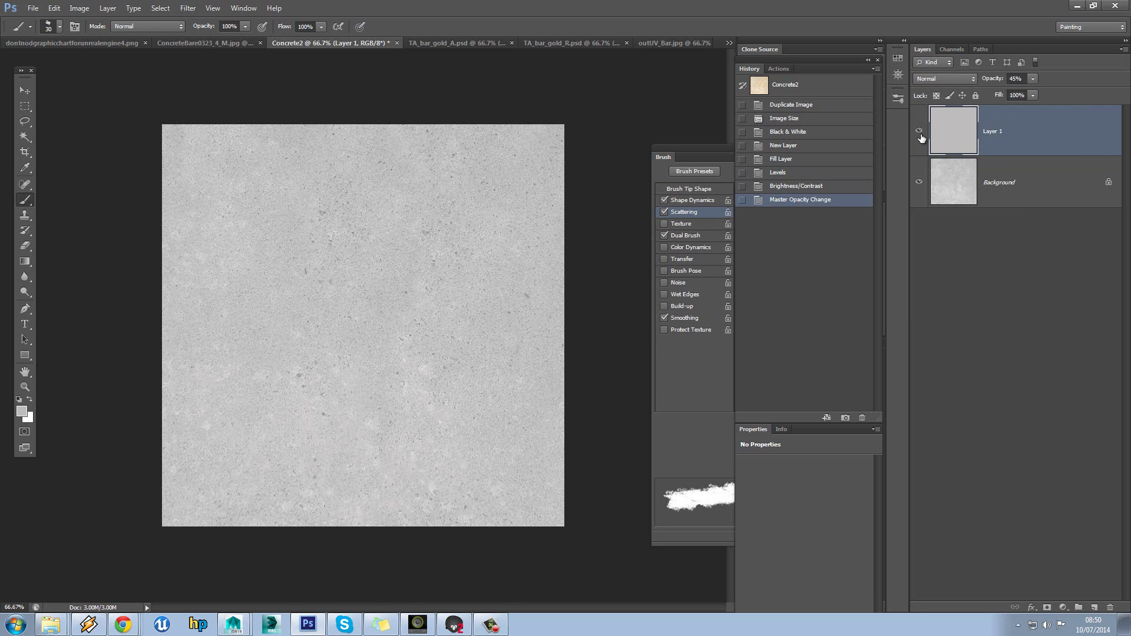
Step: Copy the whole outUV_Bar image and paste it into Concrete2 as a new layer
click(660, 41)
key(ctrl+a)
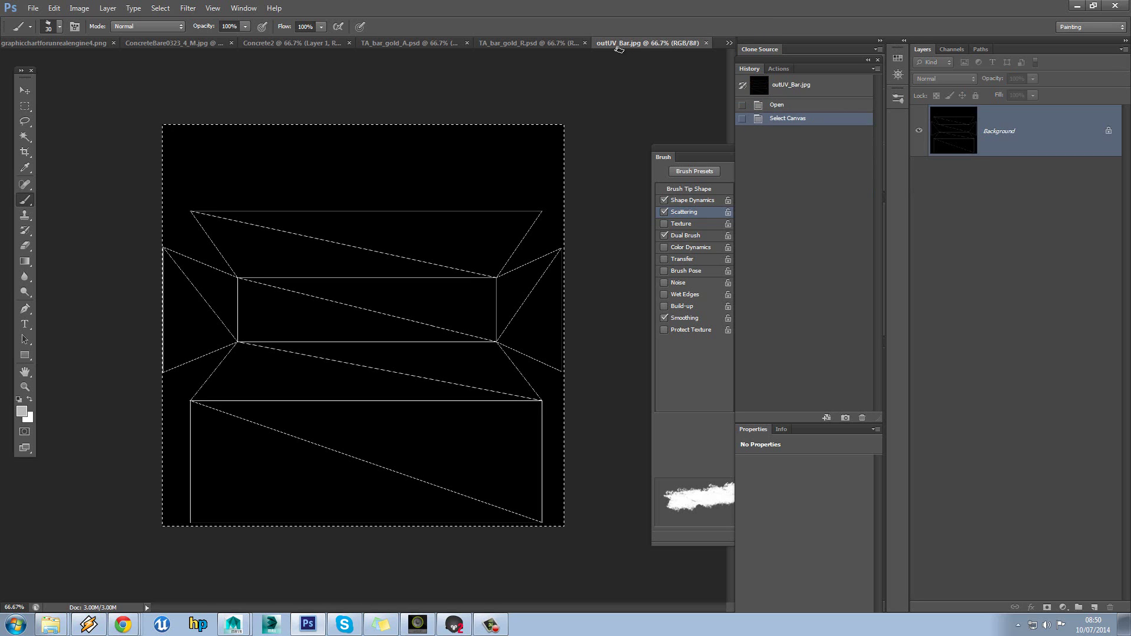
key(ctrl+a)
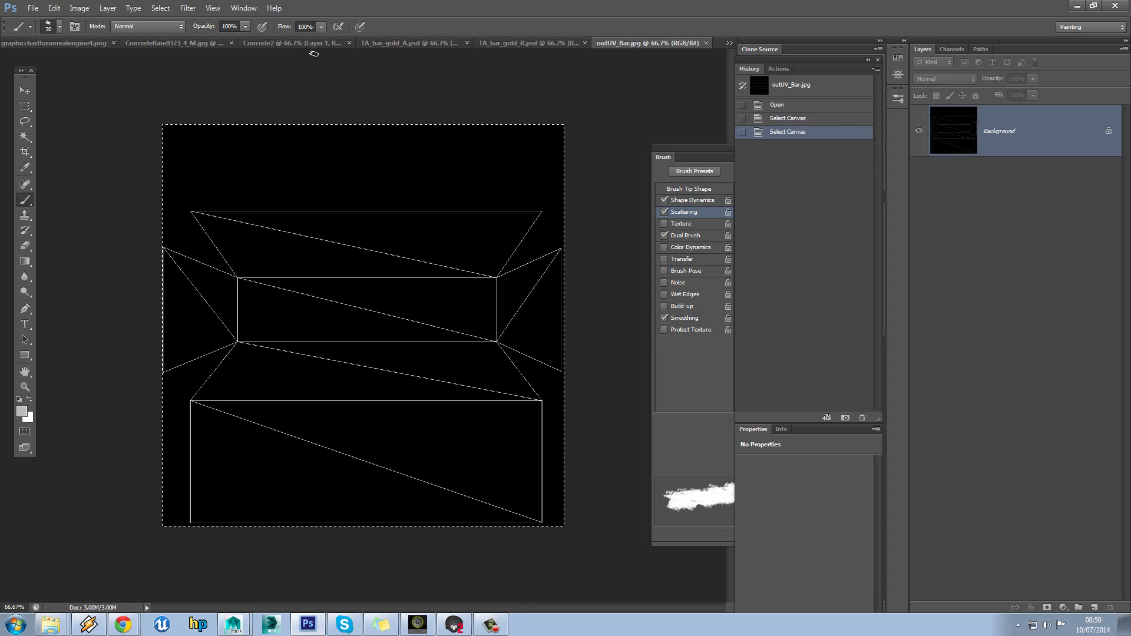
click(258, 43)
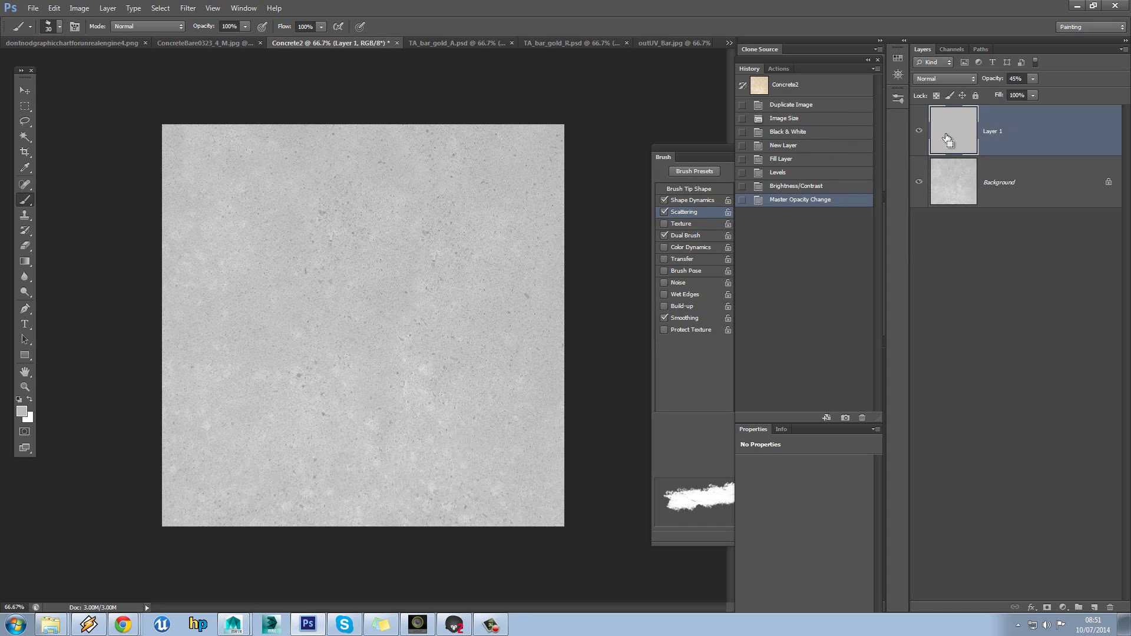
key(ctrl+v)
Step: Invert the pasted UV layout layer and set its blend mode to Multiply
click(946, 78)
click(949, 80)
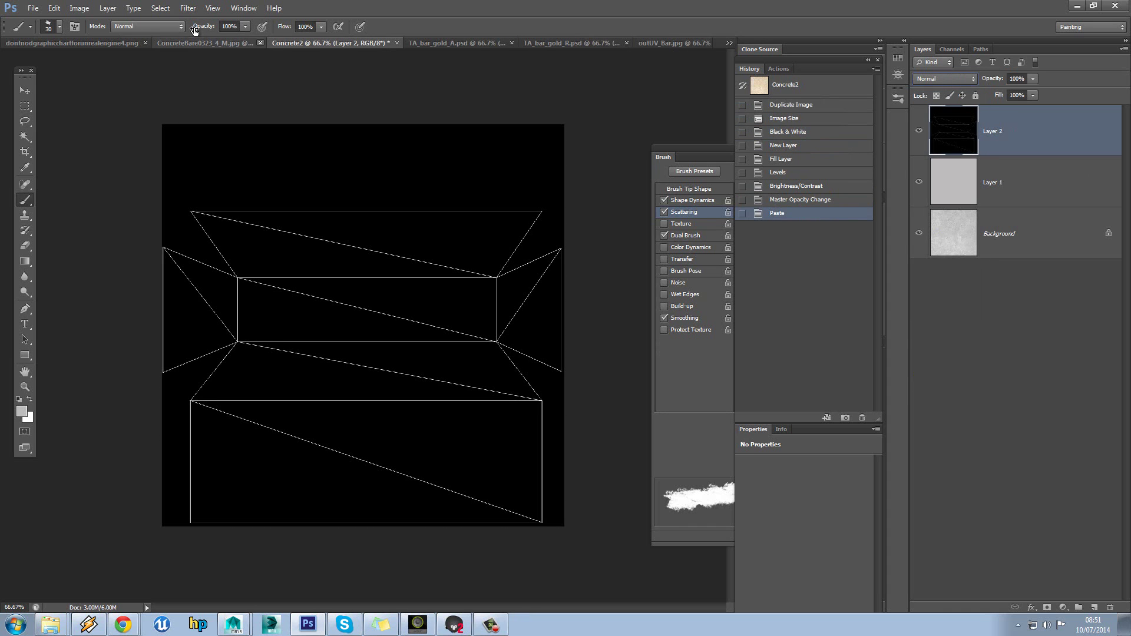
click(79, 8)
mouse_move(103, 39)
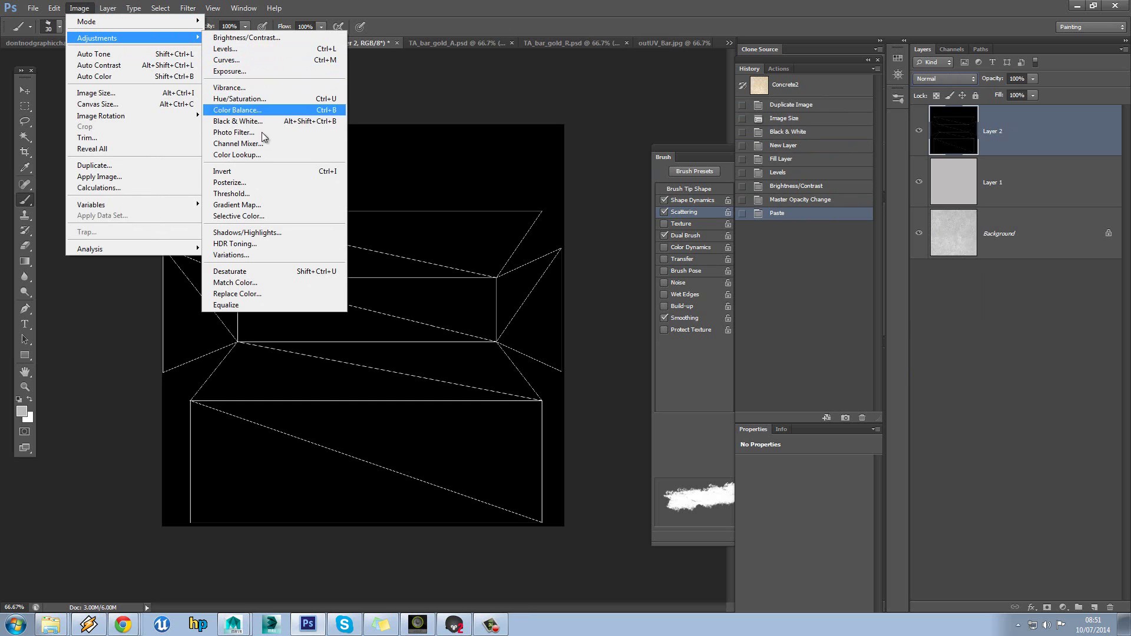
click(222, 171)
click(954, 80)
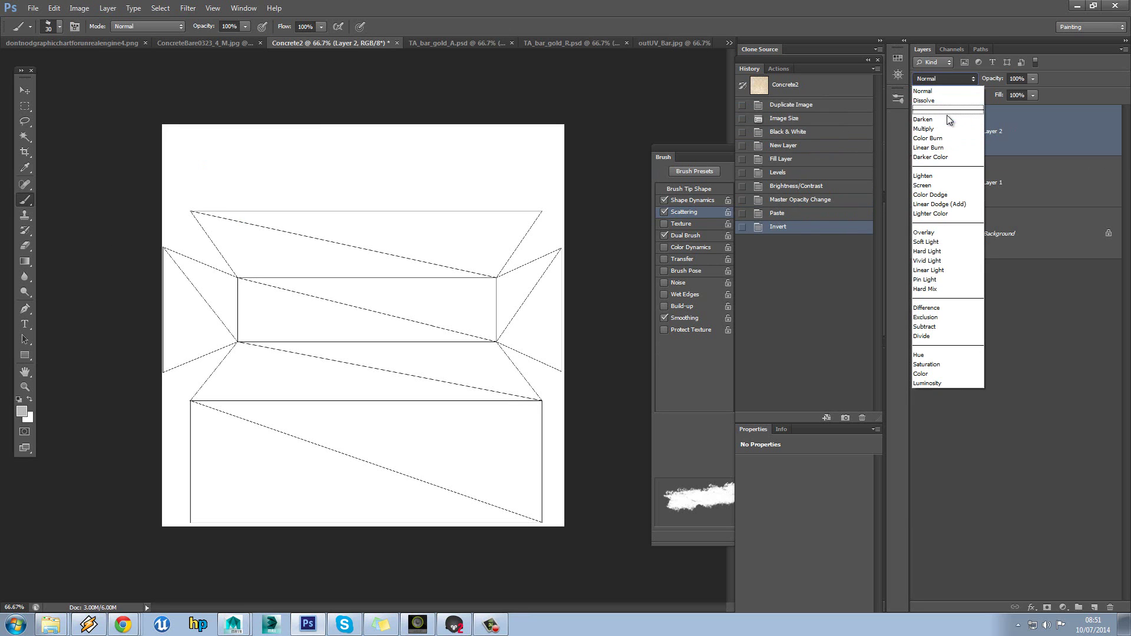
click(946, 125)
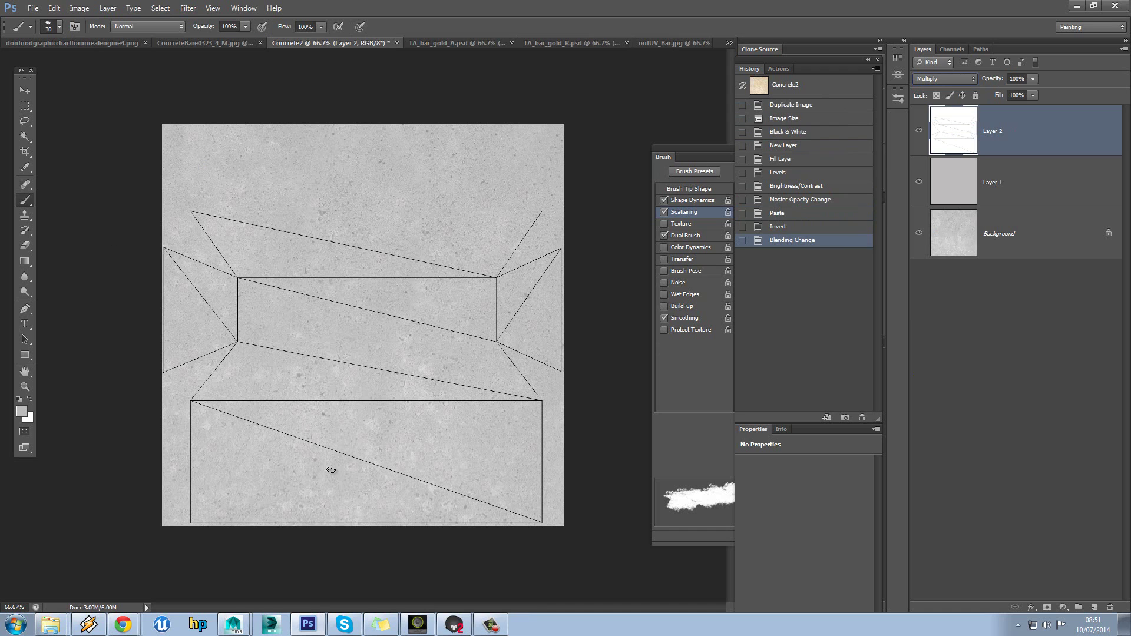
Step: Convert the locked Background concrete into a regular layer named Layer 0 with Normal mode and 100% opacity
click(25, 388)
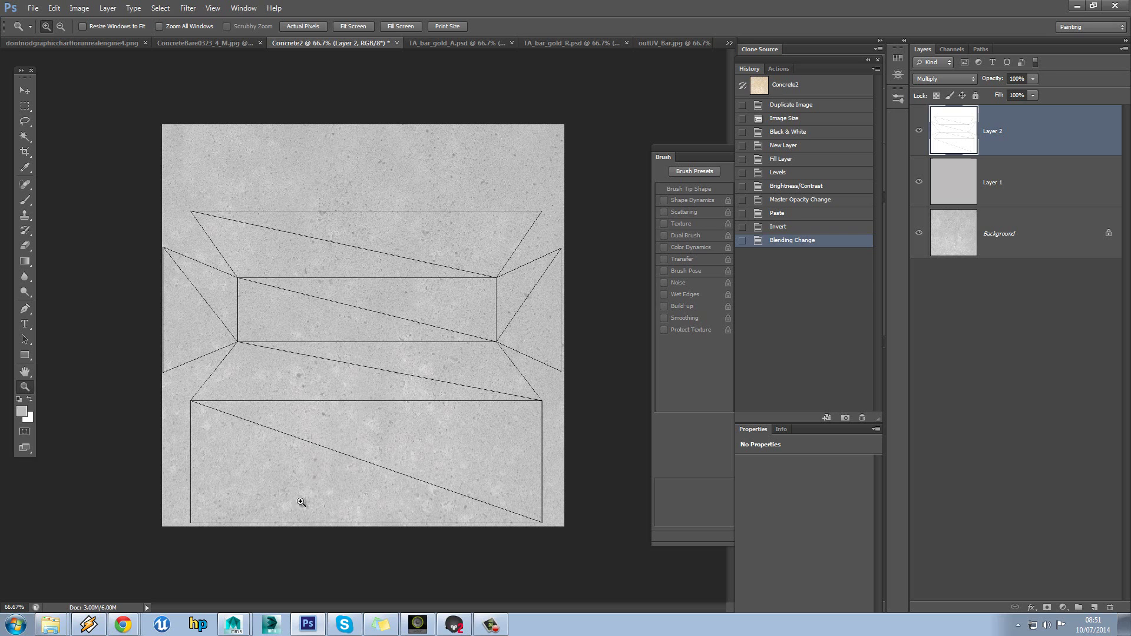
click(25, 90)
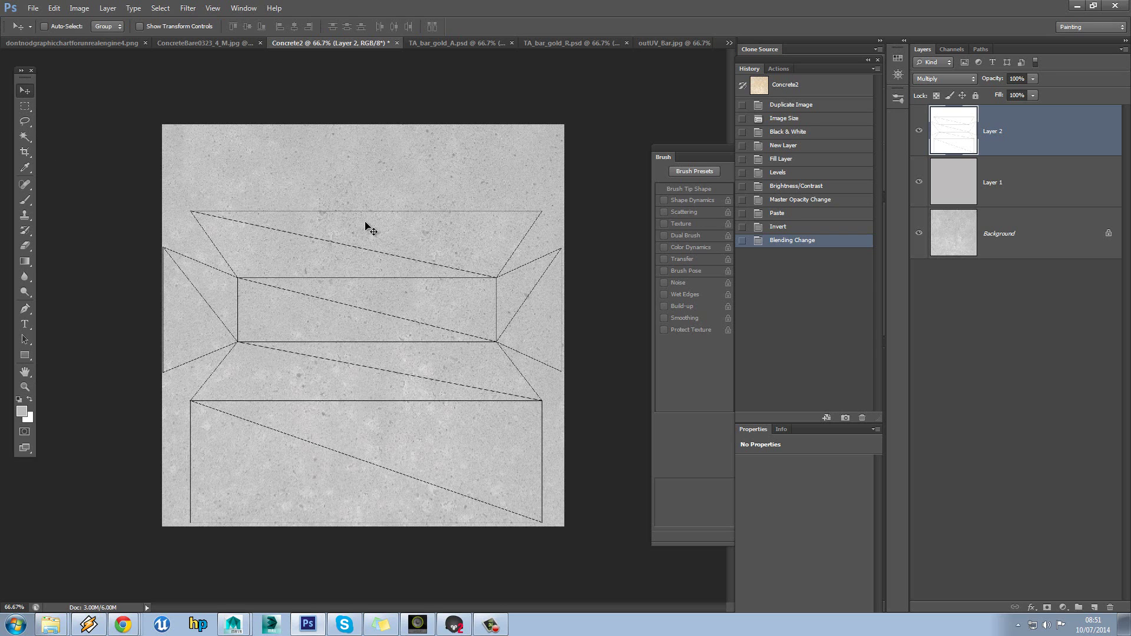
click(1023, 188)
click(1009, 241)
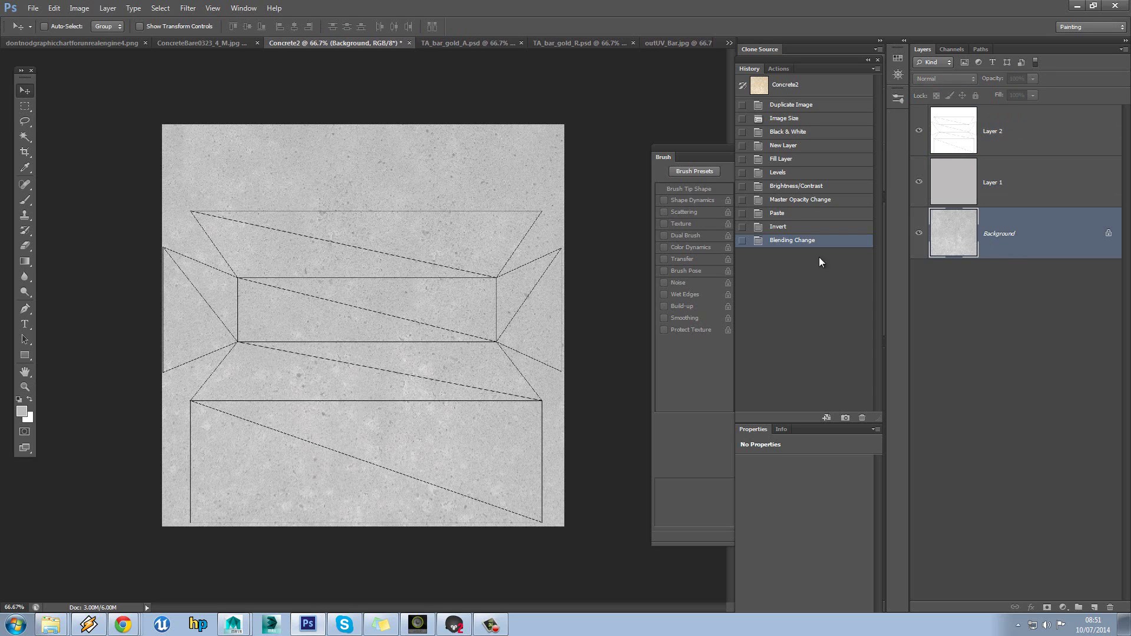
double_click(1012, 236)
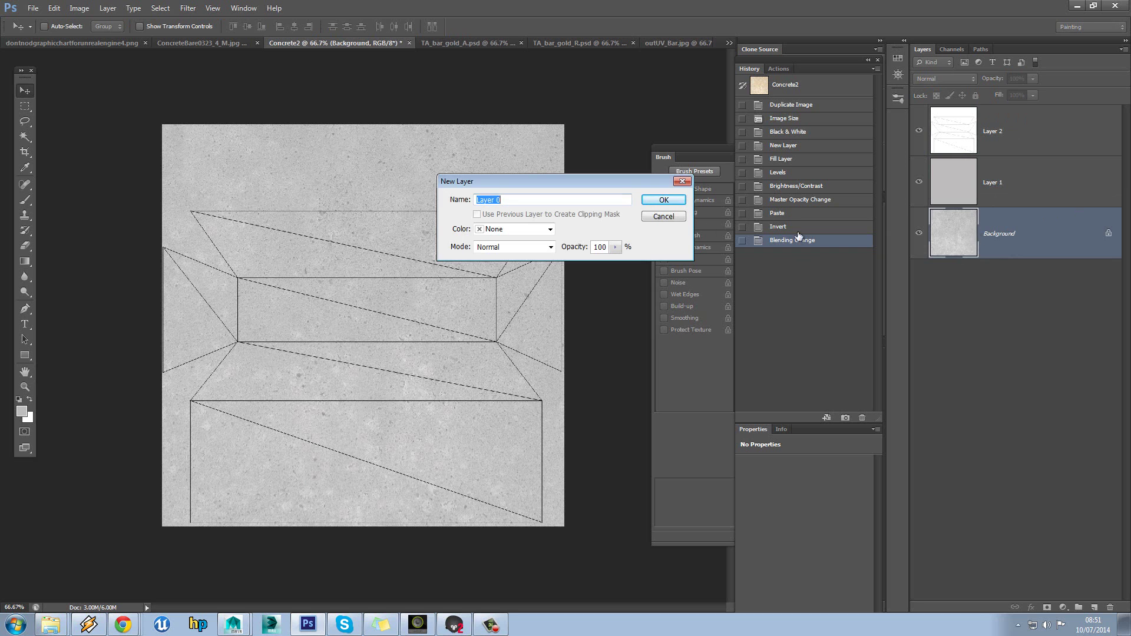
click(664, 199)
Step: Try to enlarge the concrete layer proportionally to about 185% beneath the UV layout
key(ctrl+t)
shift+drag(163, 125, 18, 100)
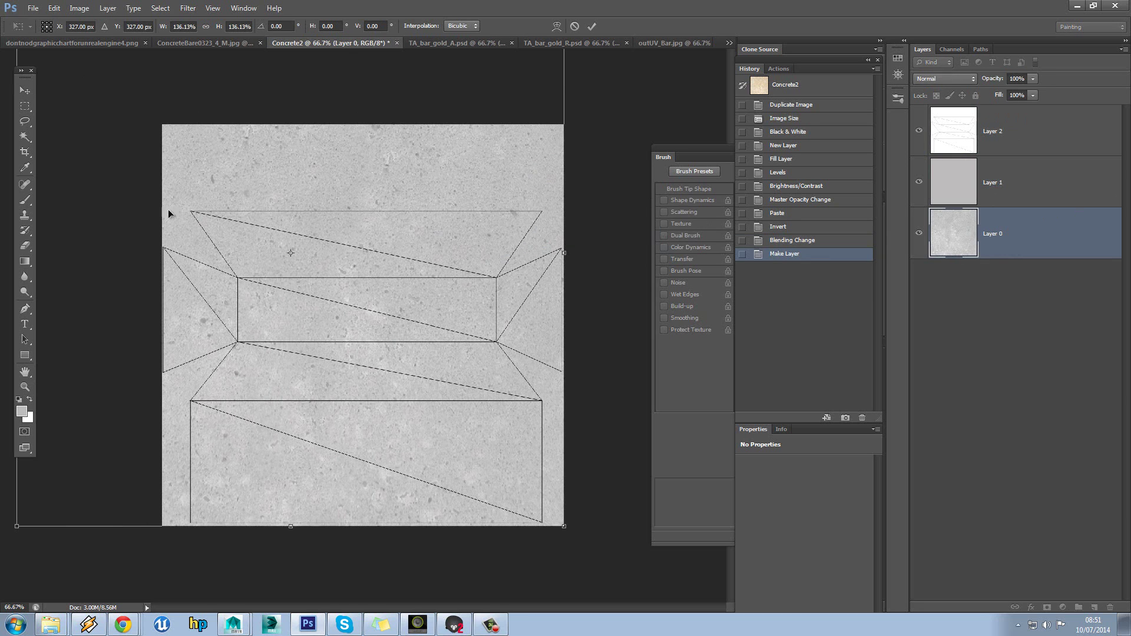
shift+drag(564, 527, 631, 506)
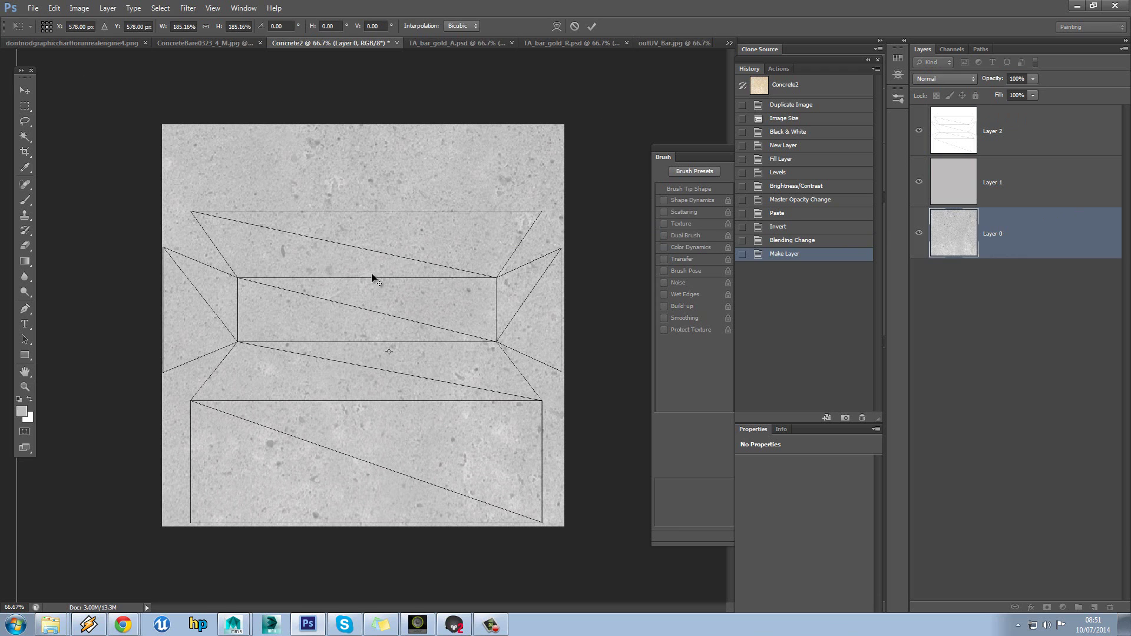
key(Return)
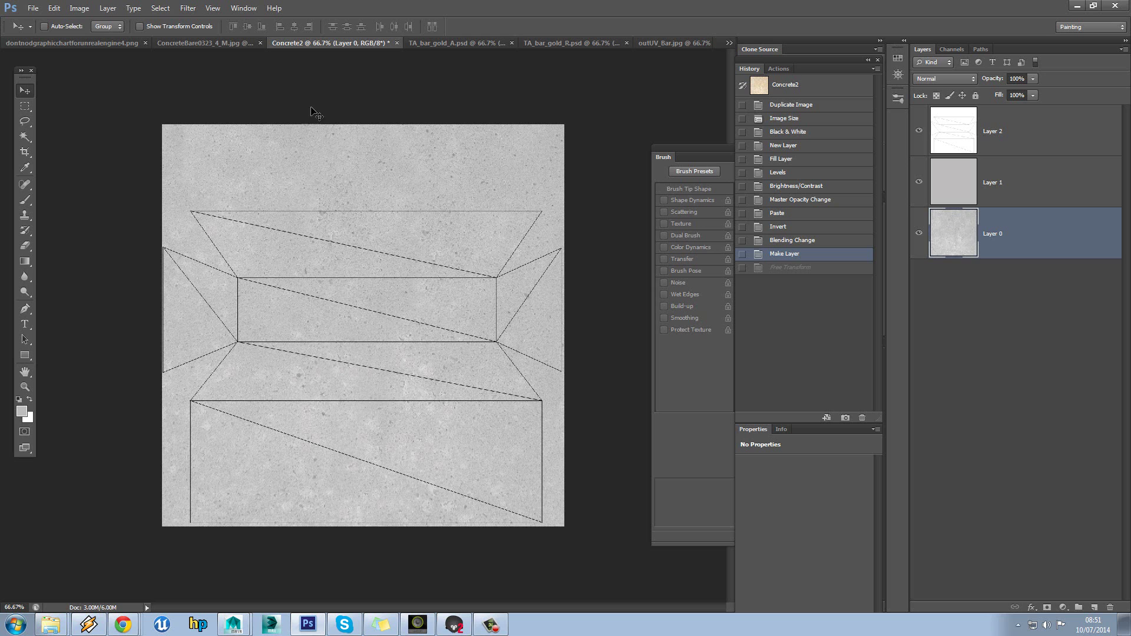
Step: Flip the Layer 0 concrete vertically beneath the UV layout and hide the UV layout layer
click(54, 8)
mouse_move(131, 237)
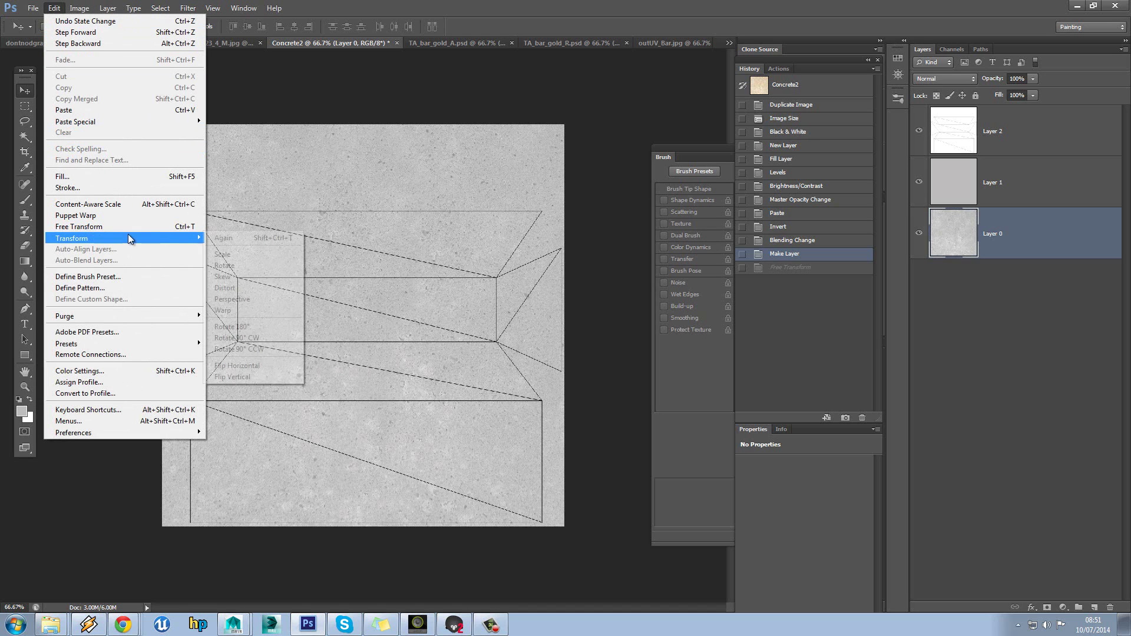
click(272, 378)
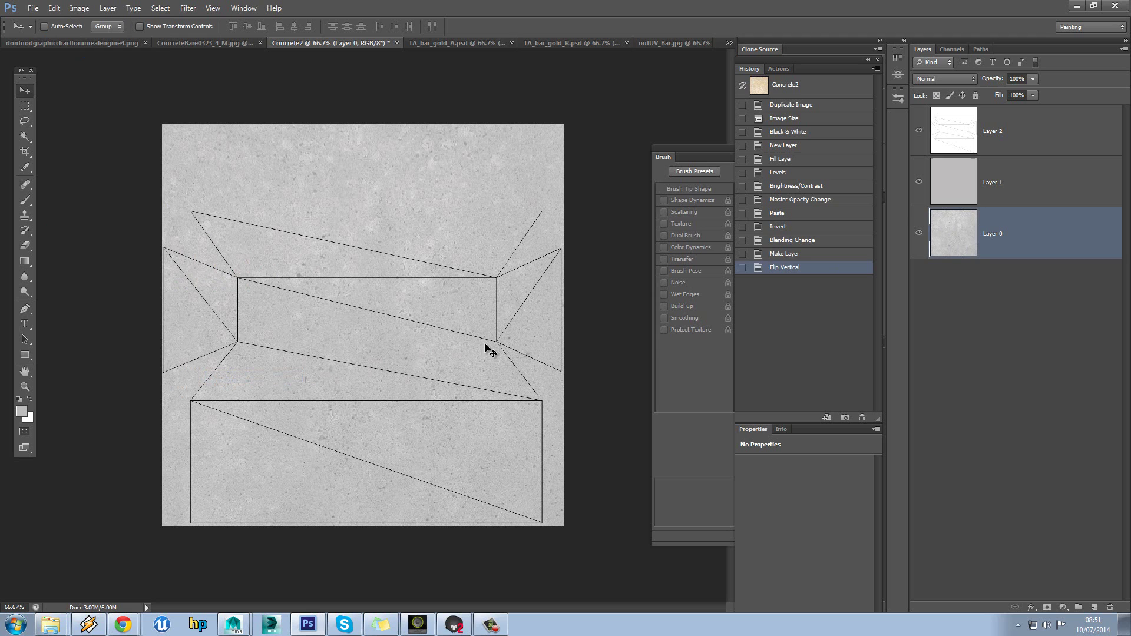
click(920, 131)
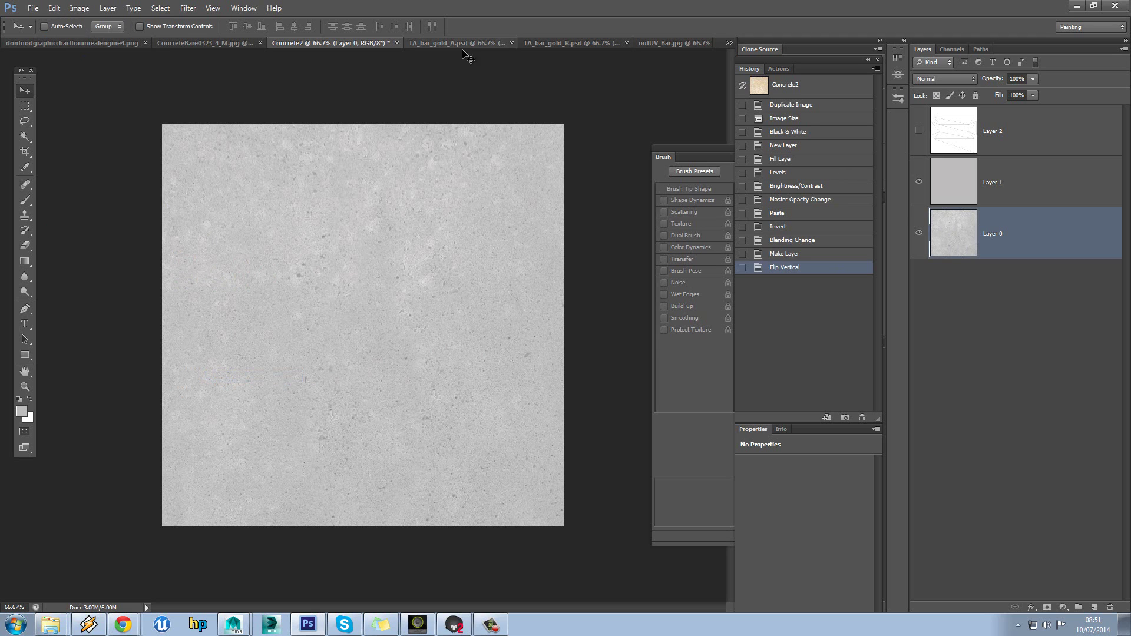
Step: Close the old TA_bar_gold_R.psd and save the Concrete2 document over it in the sourceimages folder as a layered Photoshop file
click(567, 43)
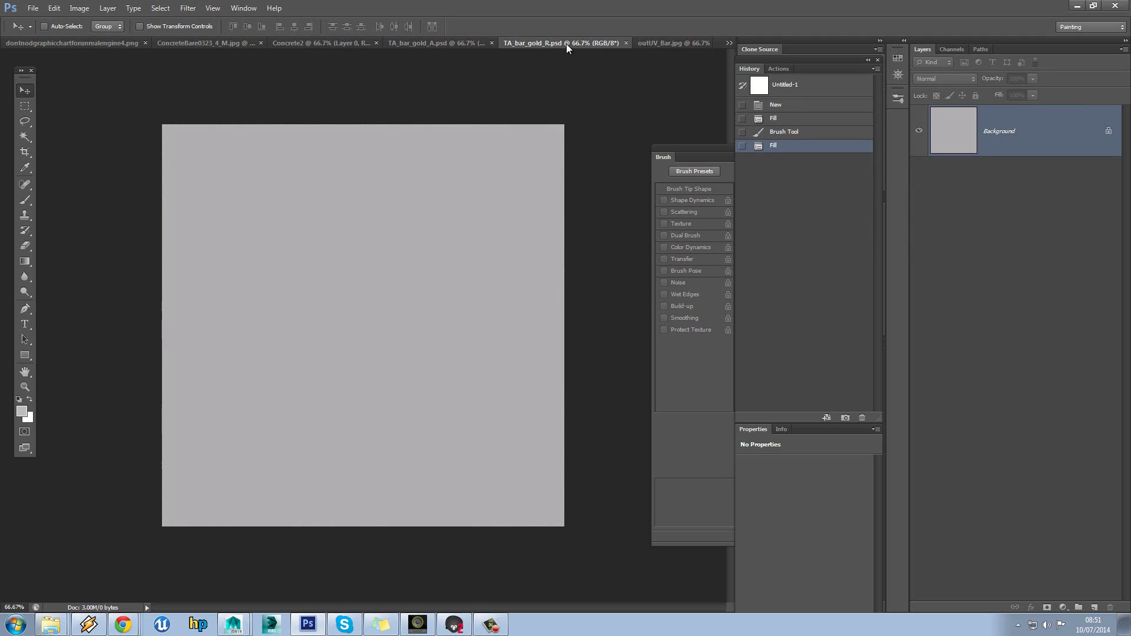
click(626, 43)
click(27, 8)
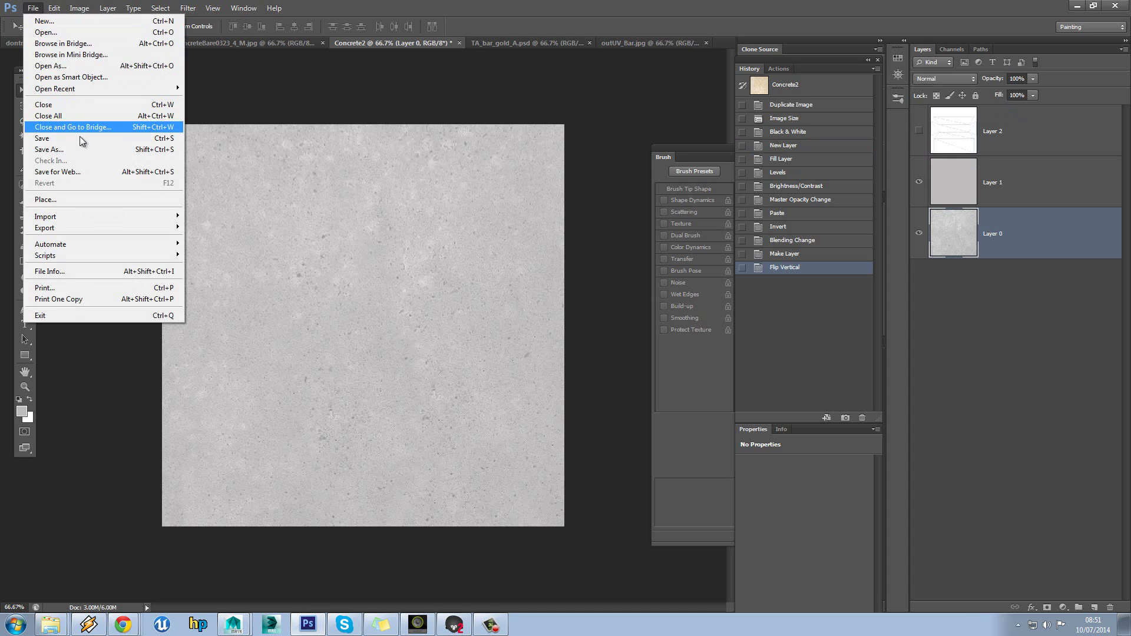
click(70, 147)
click(348, 406)
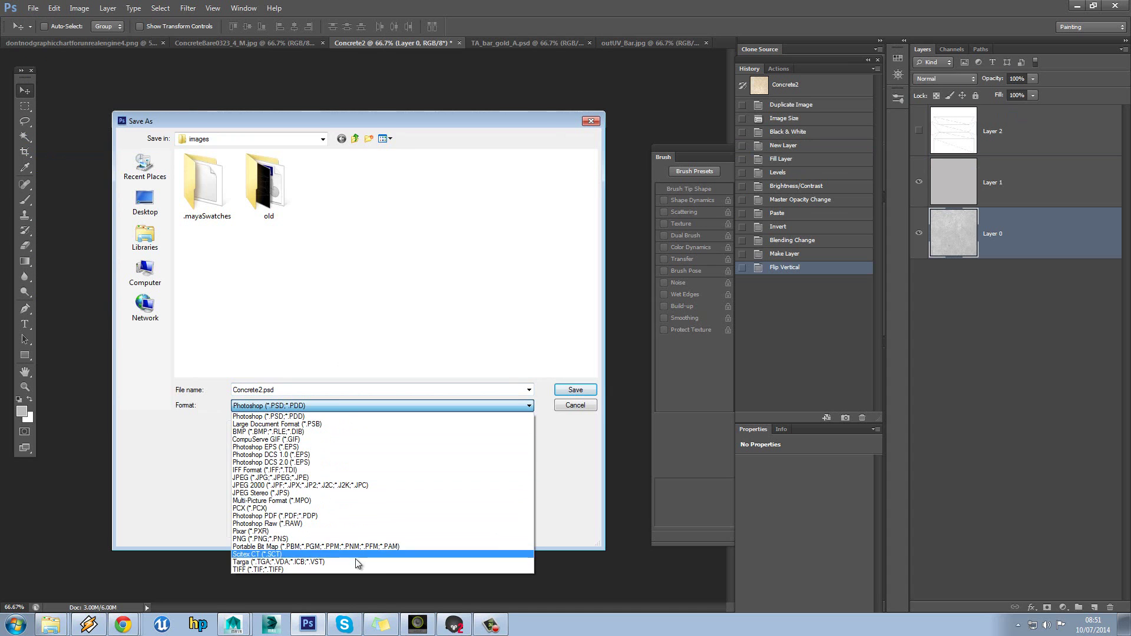
click(358, 417)
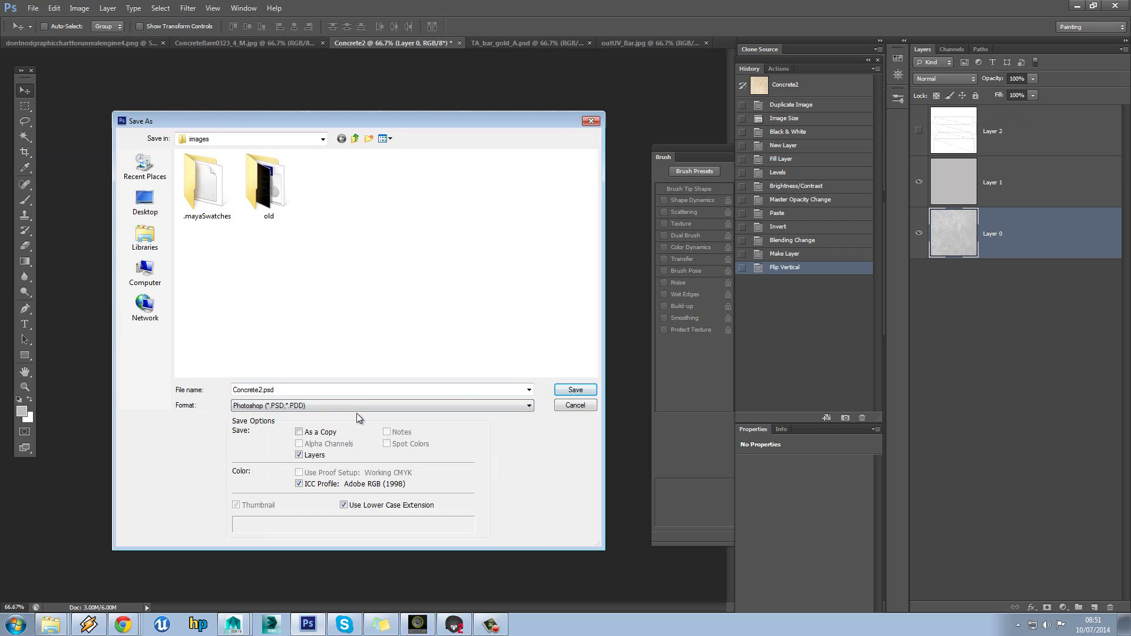
click(354, 139)
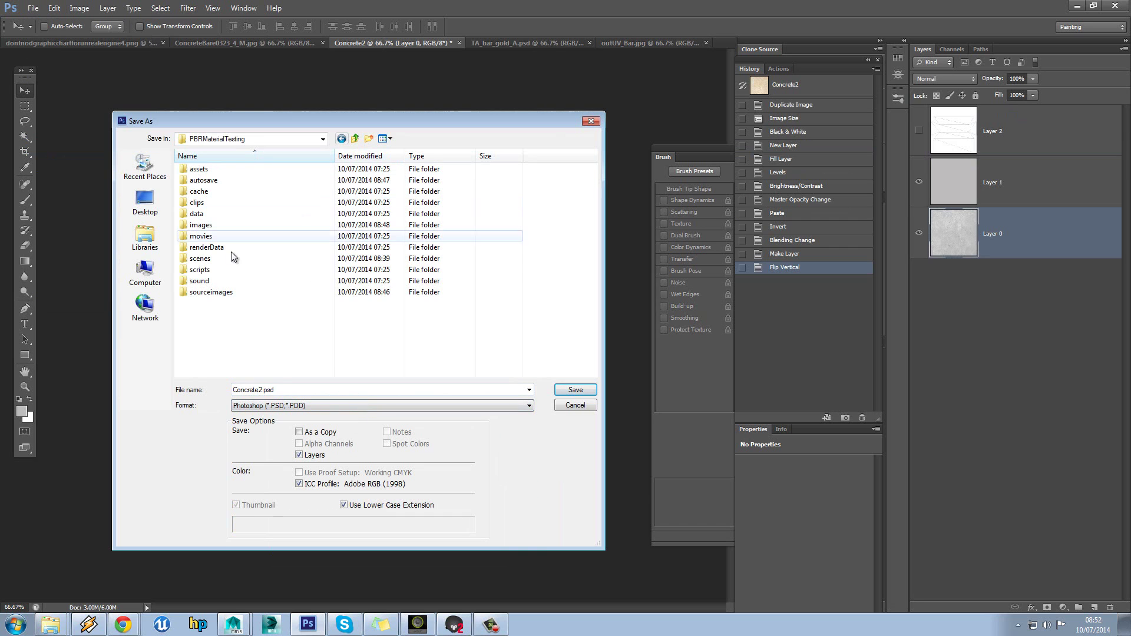
double_click(219, 297)
double_click(397, 200)
click(546, 234)
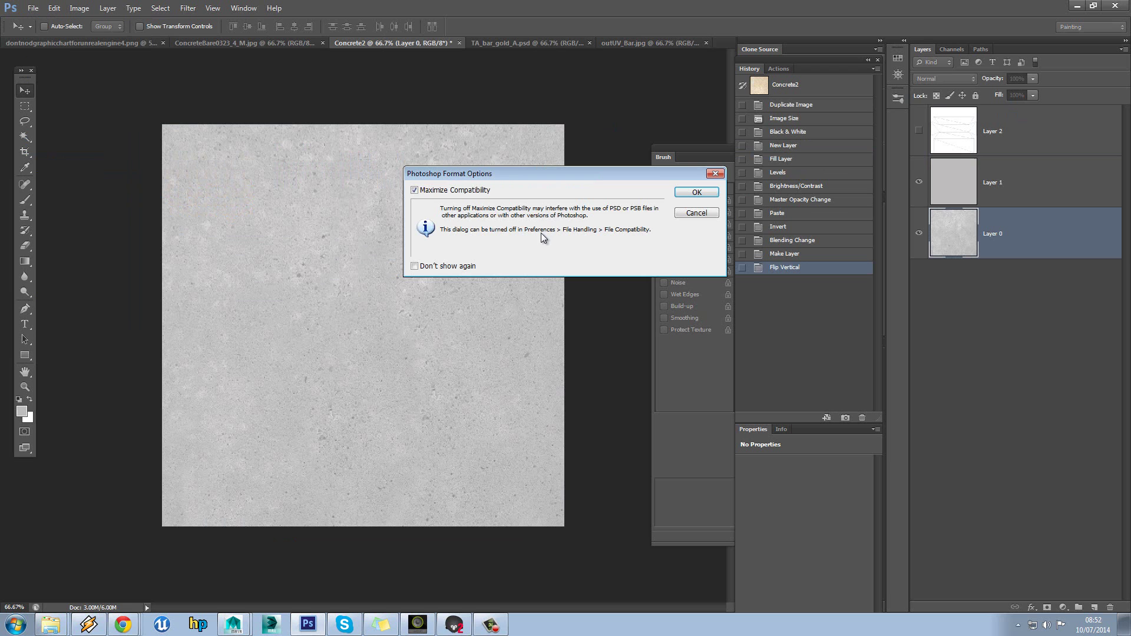
click(690, 193)
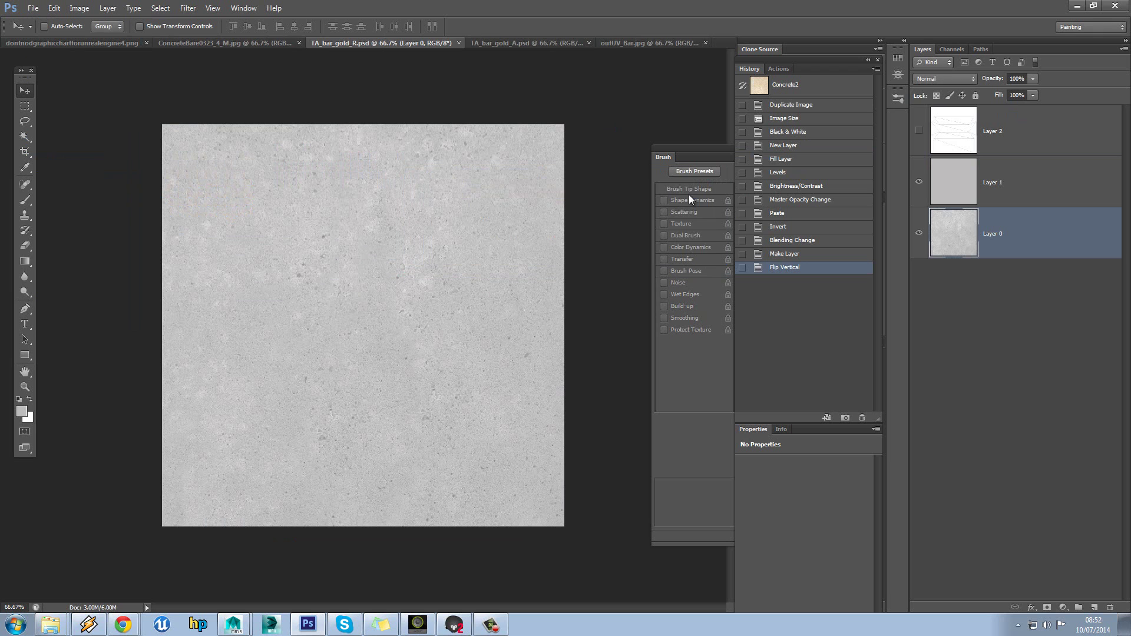
Step: Switch to Marmoset Toolbag to examine the new gloss texture on the gold bar from another angle, and return to Photoshop
click(454, 624)
drag(528, 398, 454, 501)
click(308, 624)
Step: Paste the ConcreteBare0323_4_M texture above Layer 1 in TA_bar_gold_R.psd and scale it down proportionally to fit the canvas
click(248, 43)
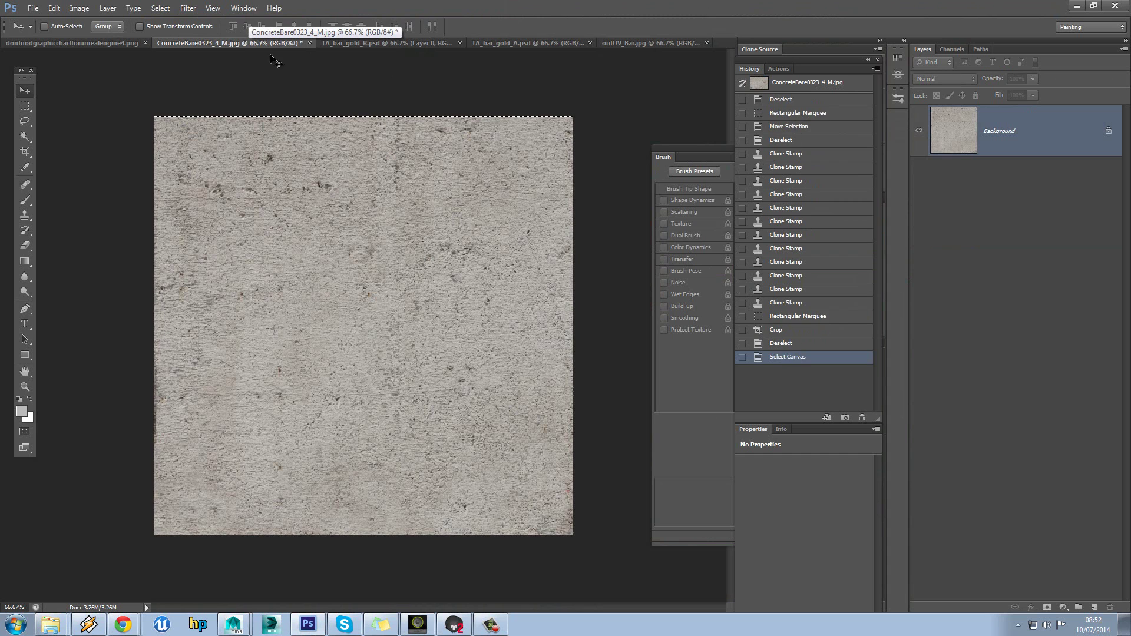
click(359, 44)
click(998, 137)
click(1002, 177)
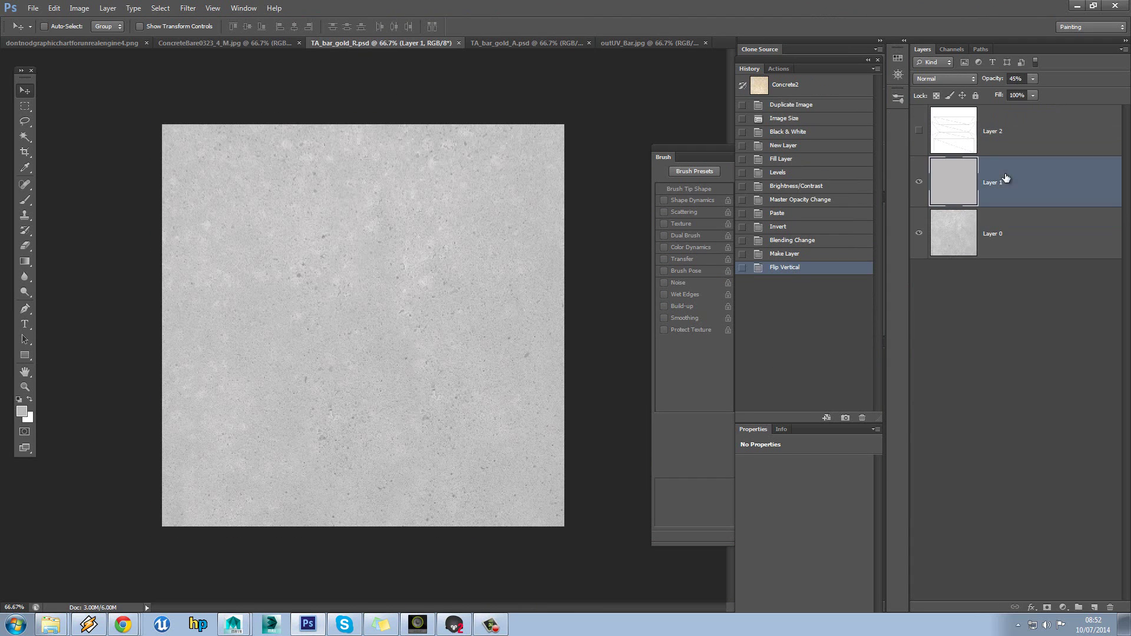
key(ctrl+v)
key(ctrl+t)
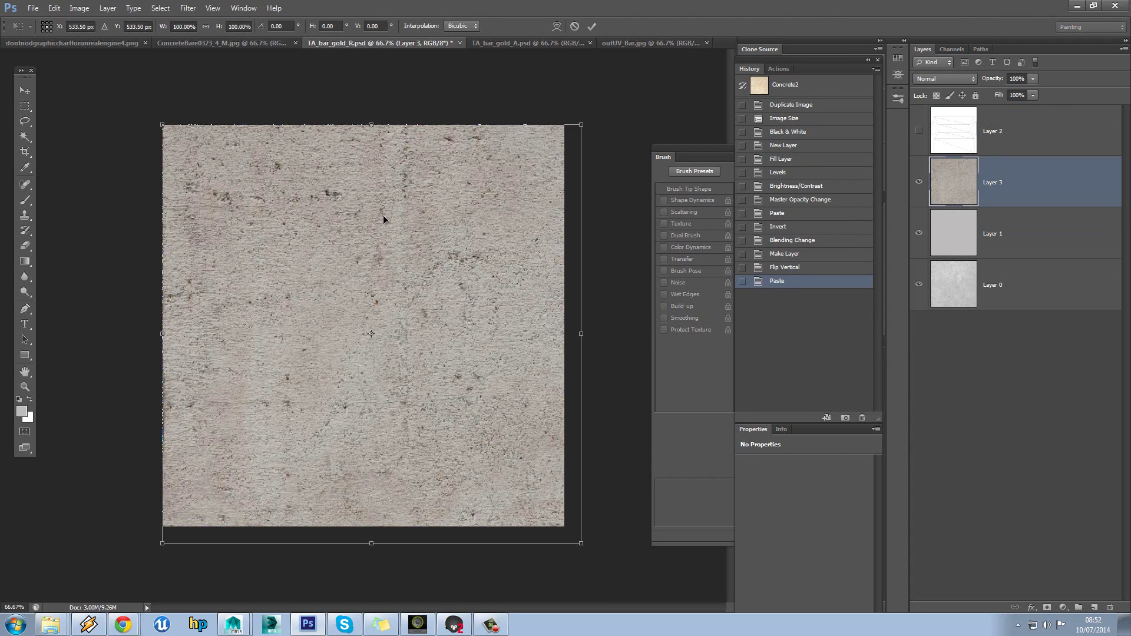
shift+drag(578, 545, 566, 529)
key(Return)
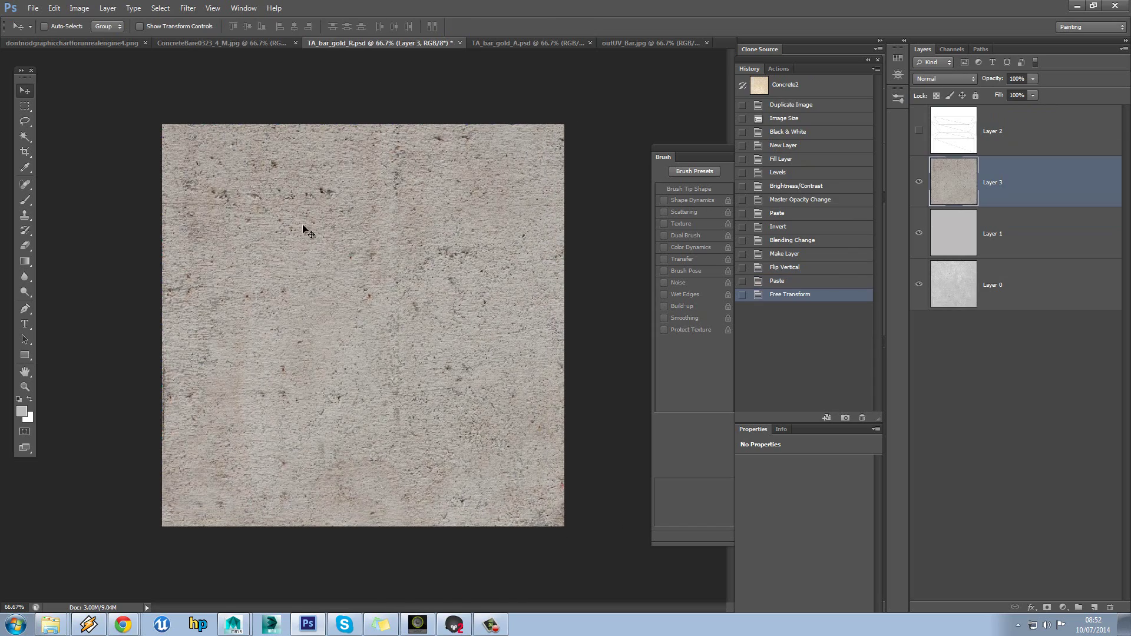
Step: Leave the pasted concrete layer at 100% opacity and convert it to greyscale with a Black & White adjustment
click(1002, 92)
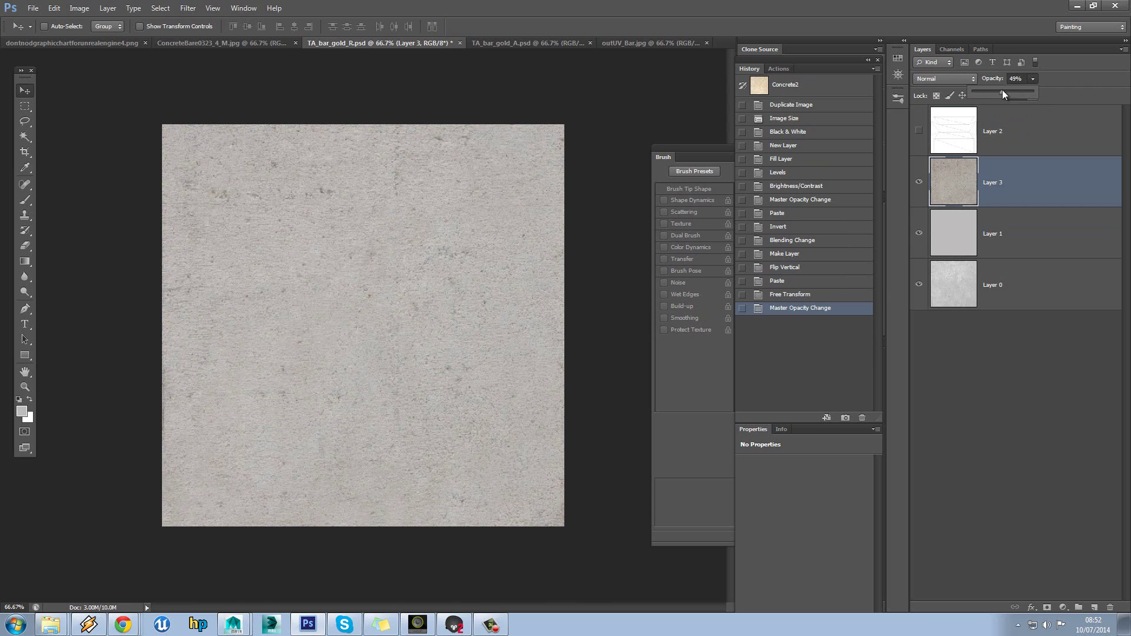
drag(1032, 94, 1032, 93)
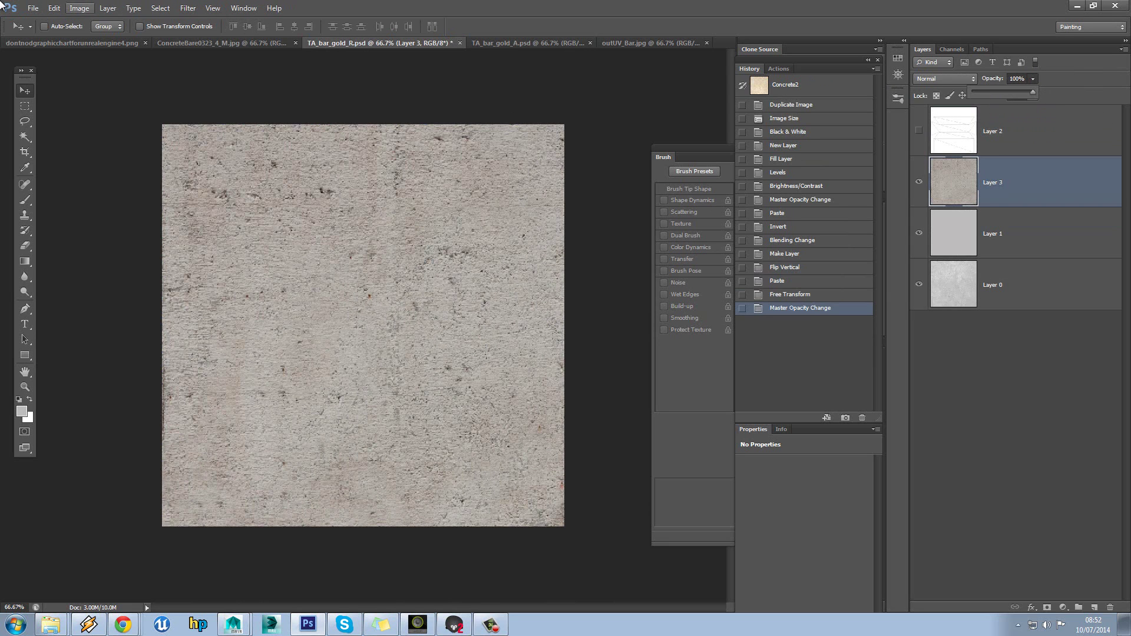
click(79, 8)
mouse_move(118, 38)
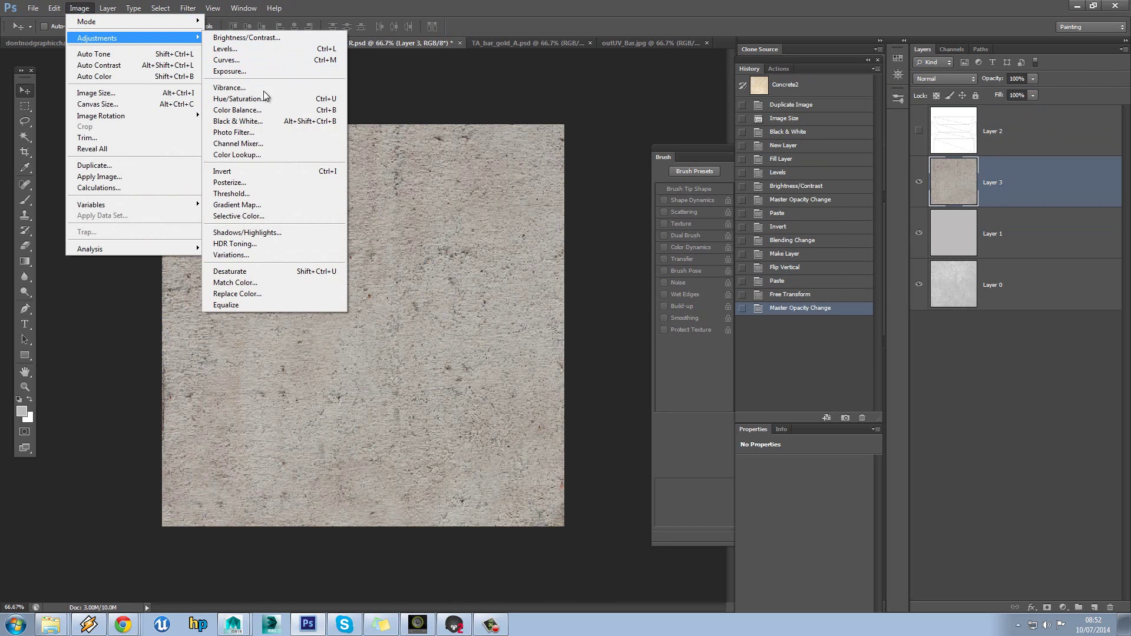
click(277, 121)
click(655, 131)
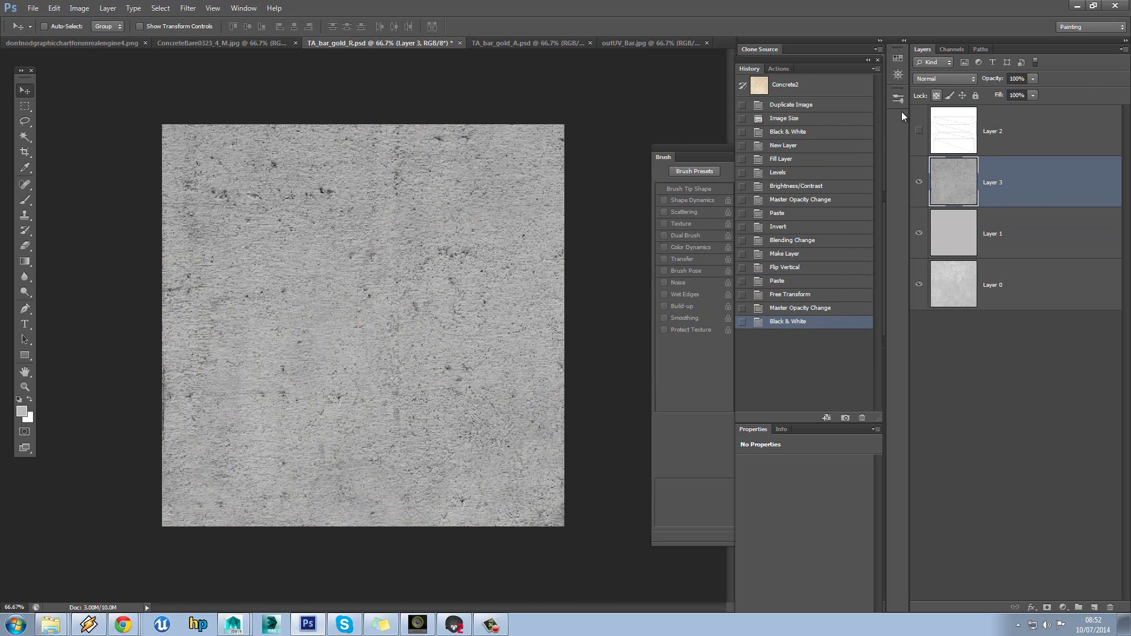
Step: Try to stretch the greyscale concrete layer horizontally to about 111% width
key(ctrl+t)
drag(158, 327, 115, 311)
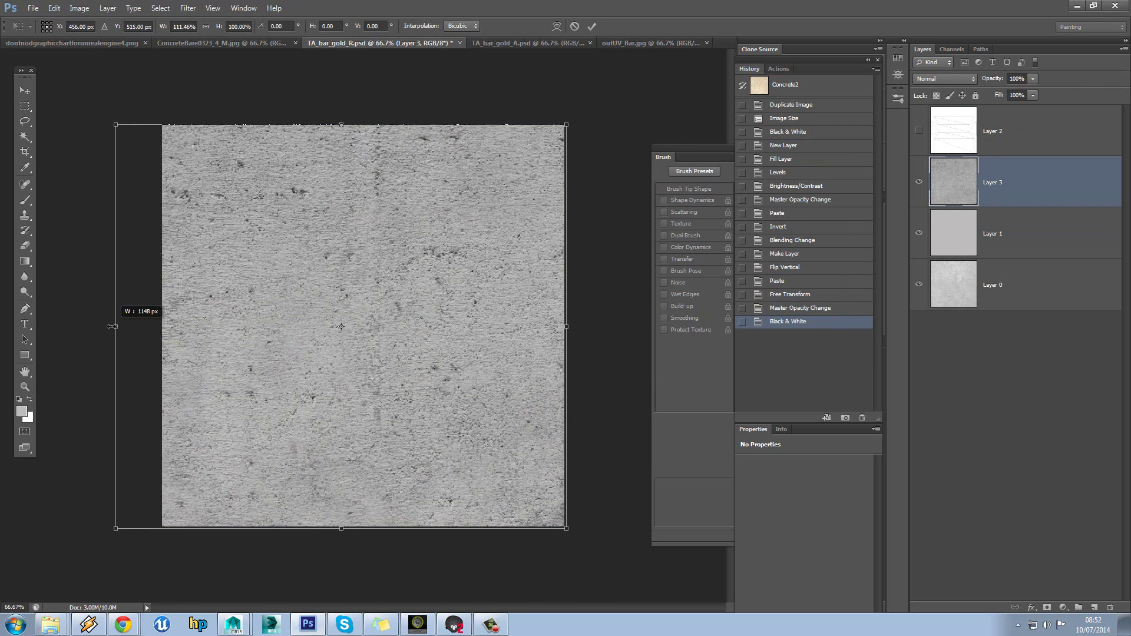
key(Return)
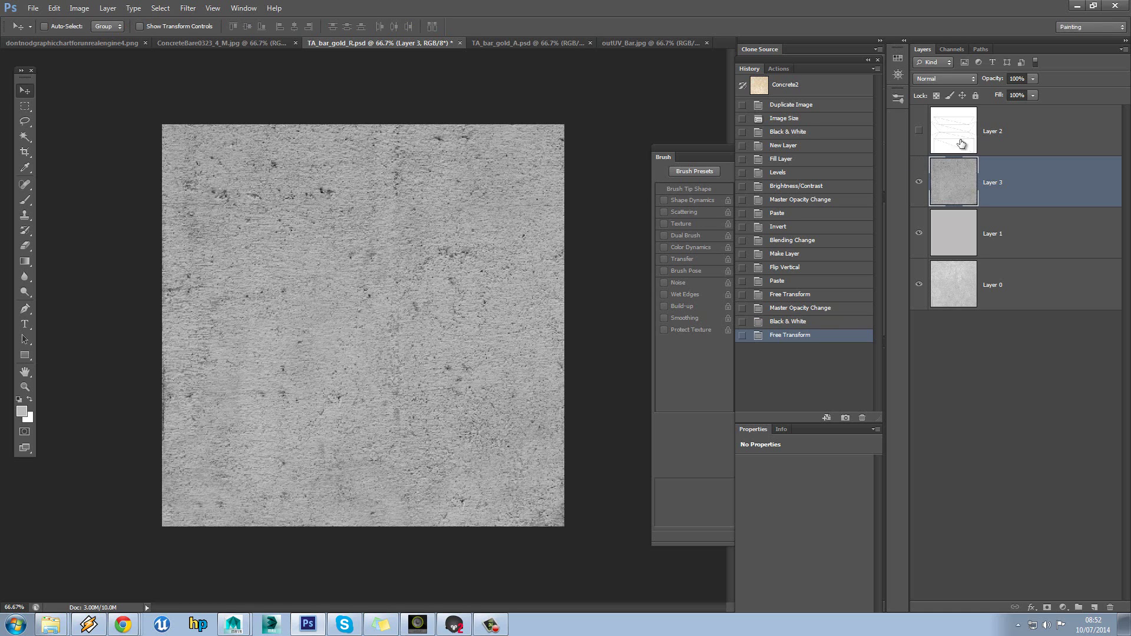
Step: Show the UV layout layer and brighten the midtones of Layer 3 with a Levels adjustment
click(919, 131)
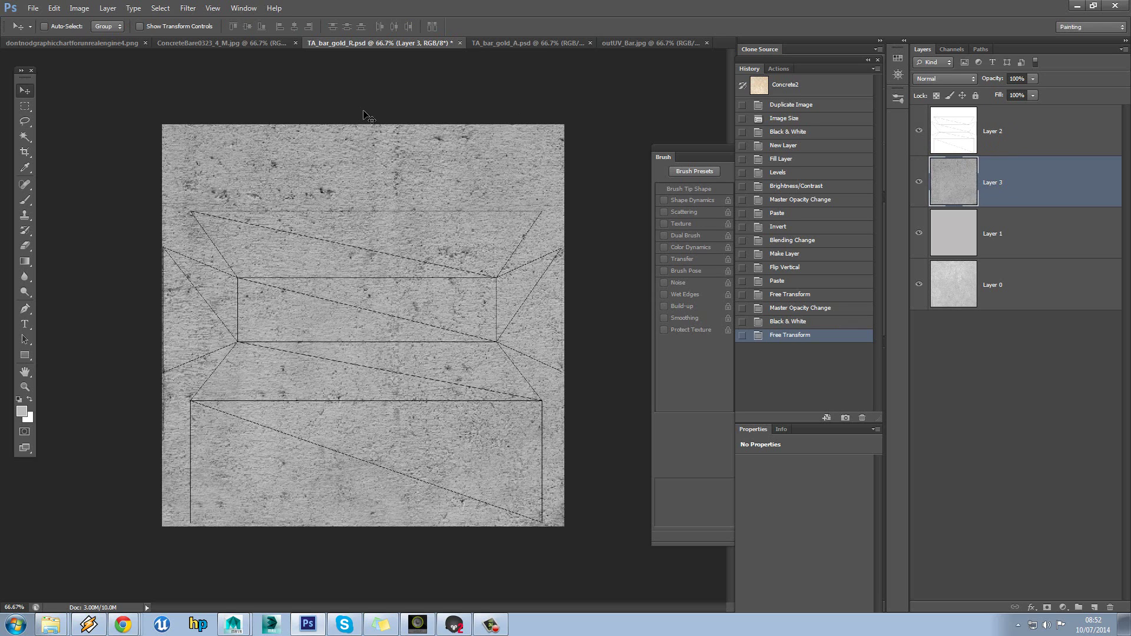
click(80, 8)
mouse_move(109, 37)
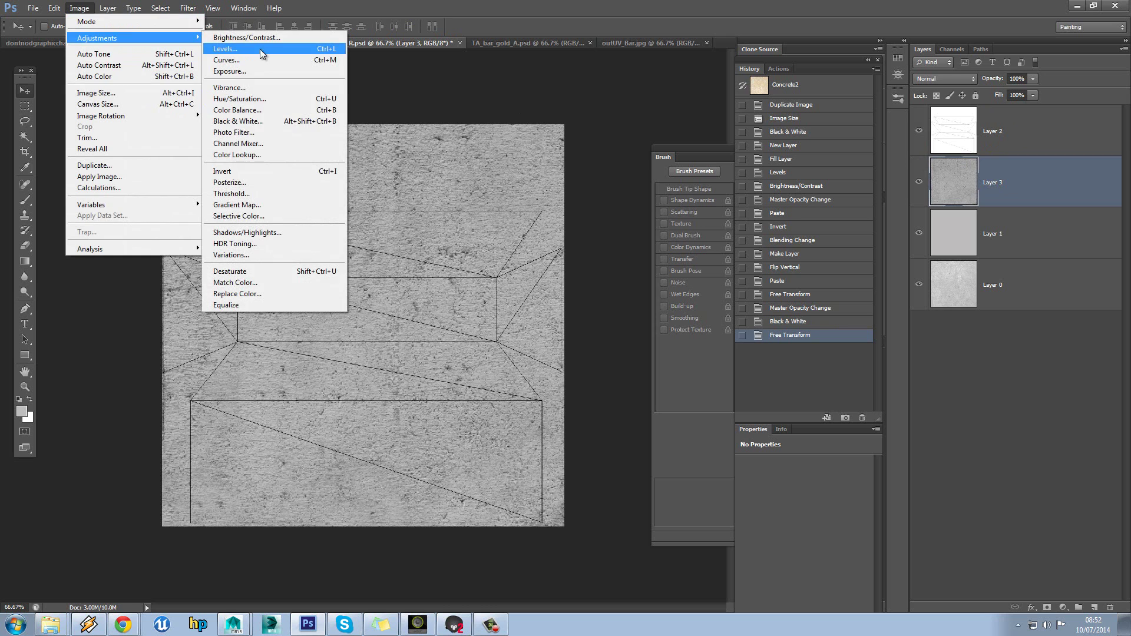
click(265, 51)
drag(532, 272, 493, 268)
click(654, 156)
key(v)
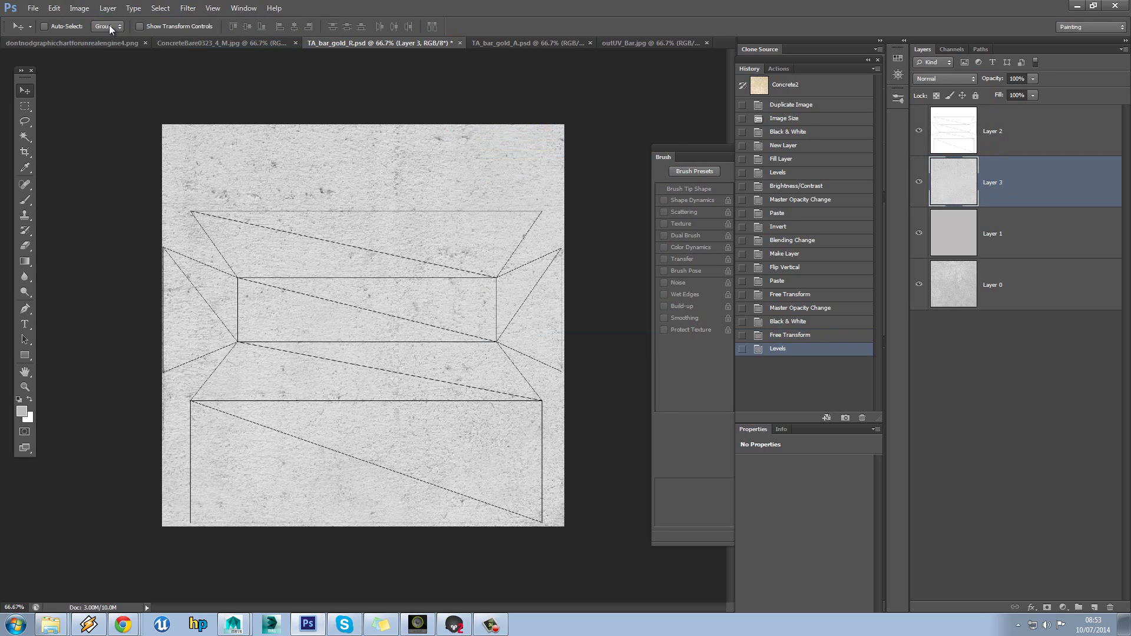
Step: Darken Layer 3 by lowering its brightness with a Brightness/Contrast adjustment
click(80, 9)
mouse_move(141, 38)
click(246, 37)
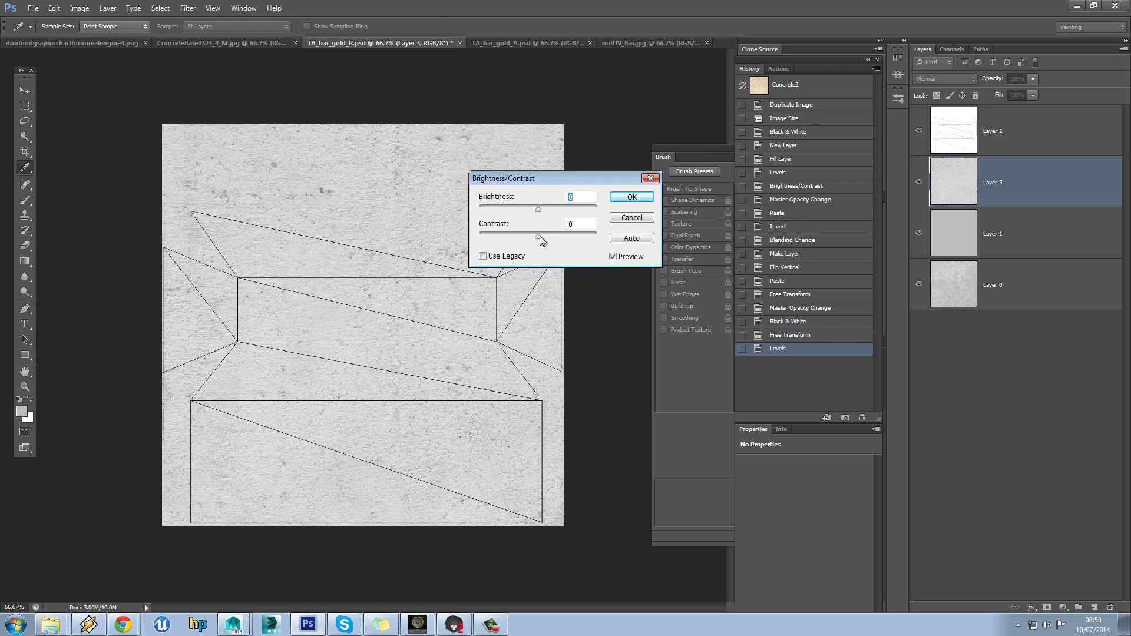
click(538, 209)
drag(540, 217, 533, 213)
click(626, 198)
Step: Reduce the contrast of Layer 3 to -50 with a second Brightness/Contrast adjustment
click(79, 8)
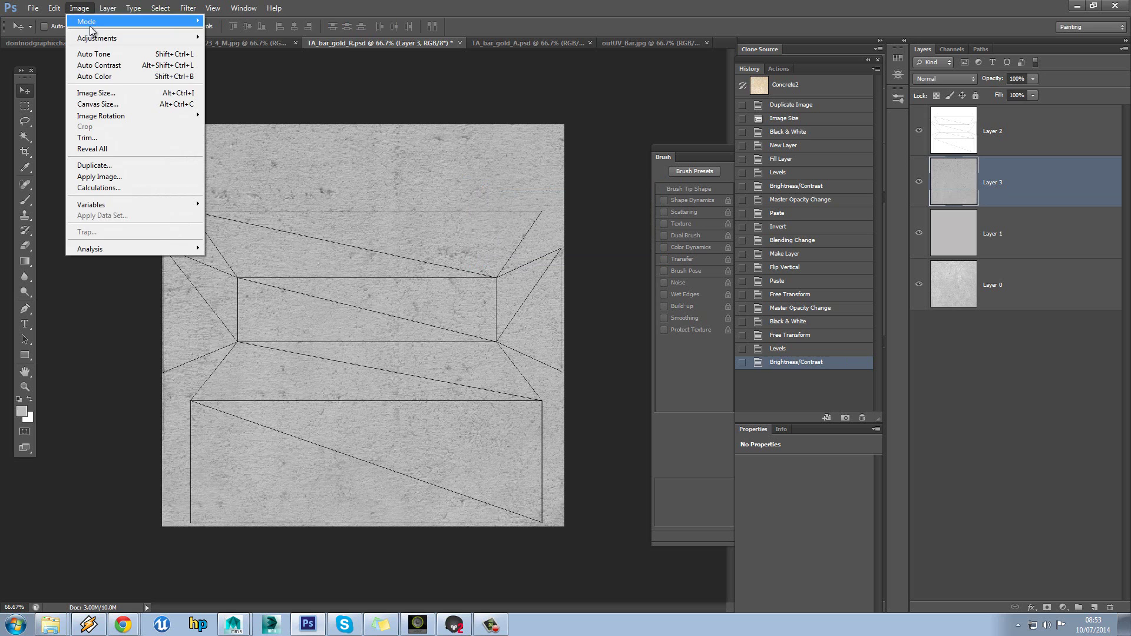
mouse_move(88, 38)
click(246, 37)
drag(539, 236, 419, 241)
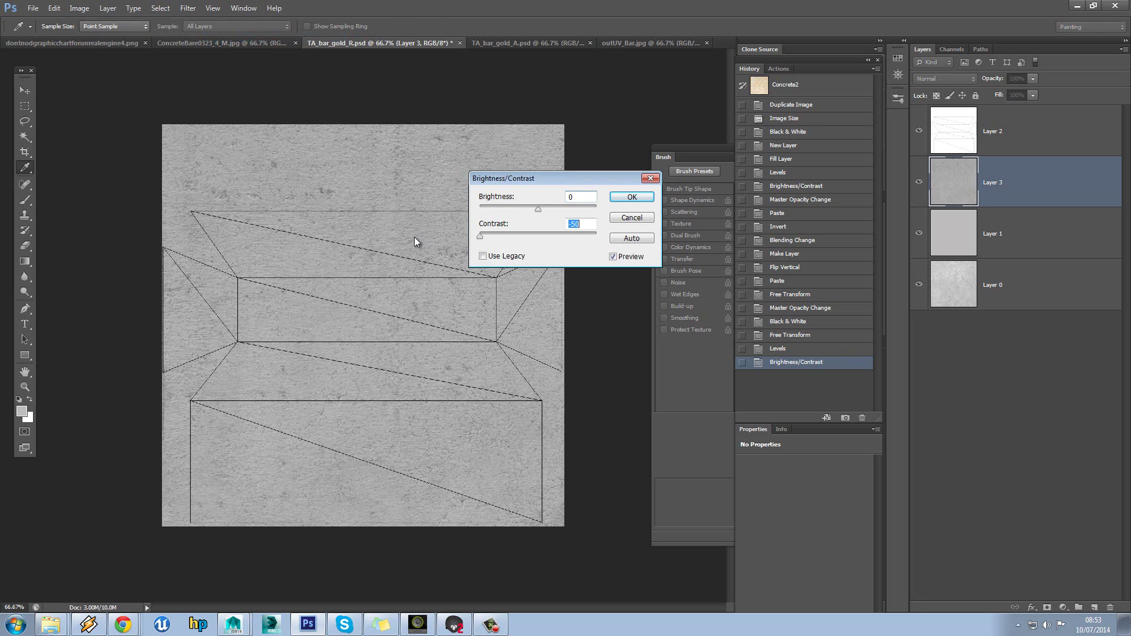
click(632, 197)
key(v)
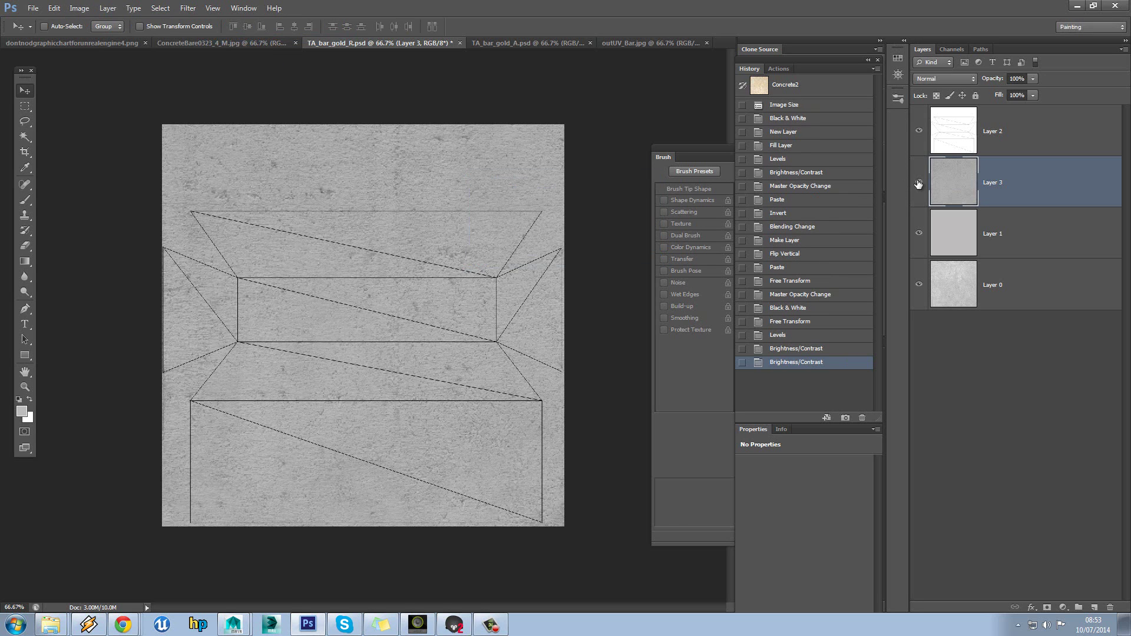
Step: Compare the texture with and without Layer 3, and lighten that layer with a Levels midtone value of 1.26
click(919, 182)
click(918, 182)
click(79, 8)
mouse_move(88, 37)
click(248, 51)
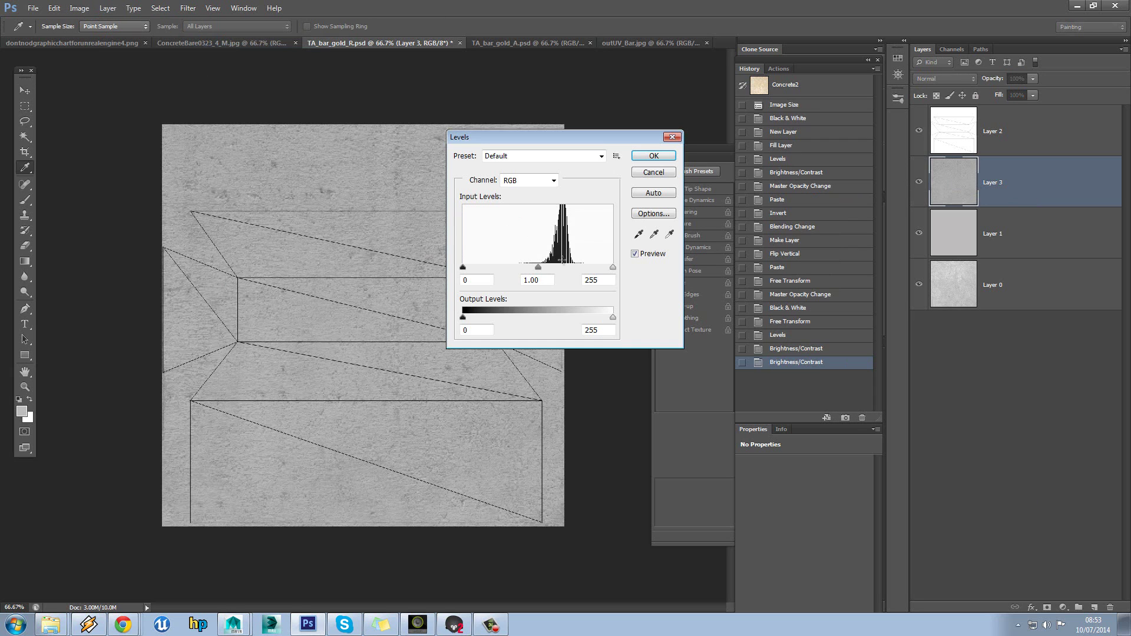
drag(538, 268, 526, 268)
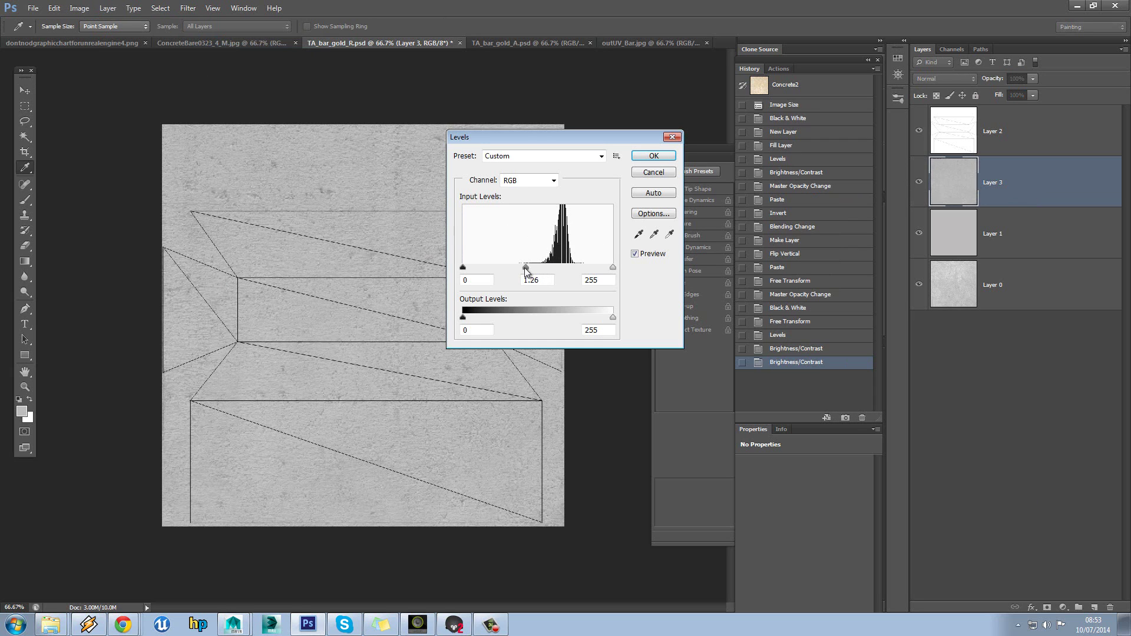
click(654, 155)
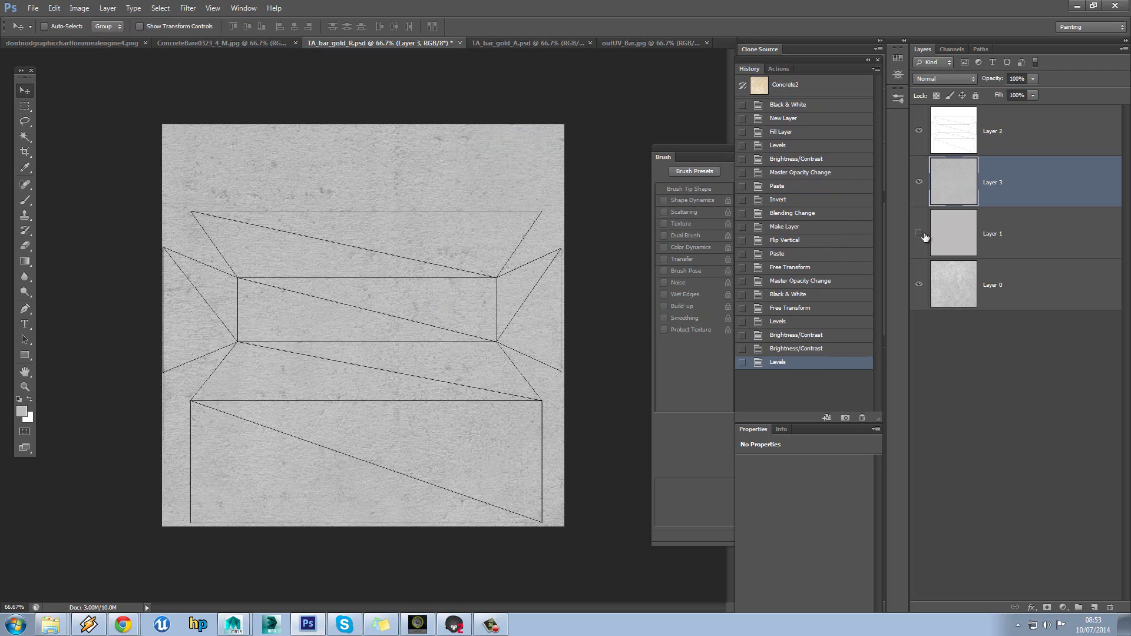
Step: Move the semi-transparent grey Layer 1 above Layer 3, keep it visible, and select Layer 3
drag(994, 238, 943, 168)
click(919, 182)
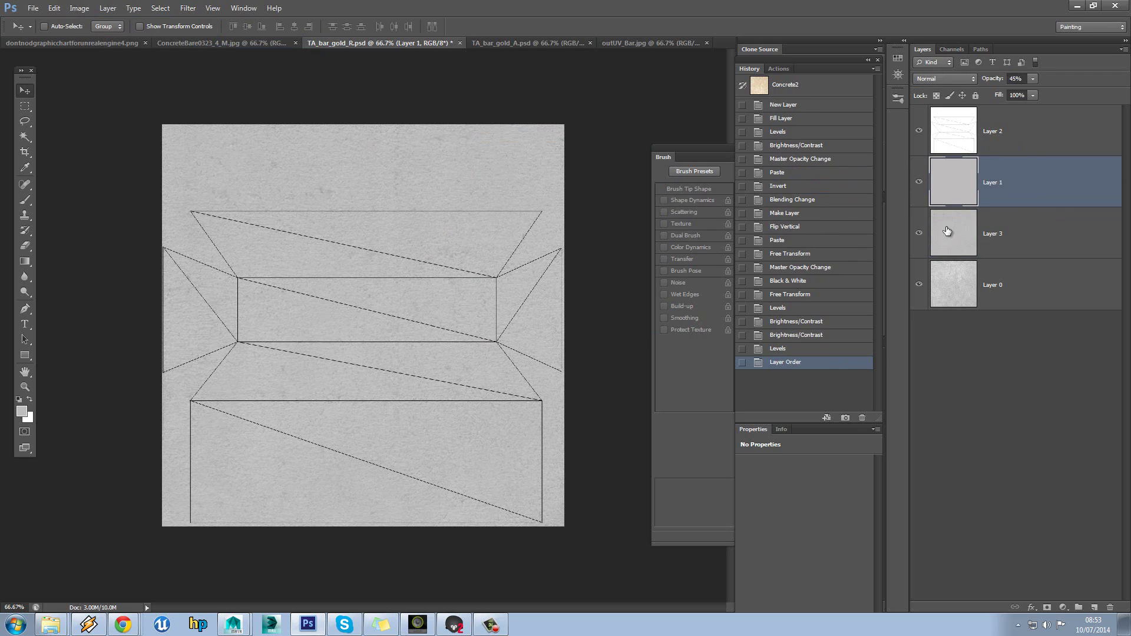
click(946, 233)
Step: Save the document over TA_bar_gold_R.psd in sourceimages with maximized compatibility, and switch to Marmoset Toolbag
click(33, 8)
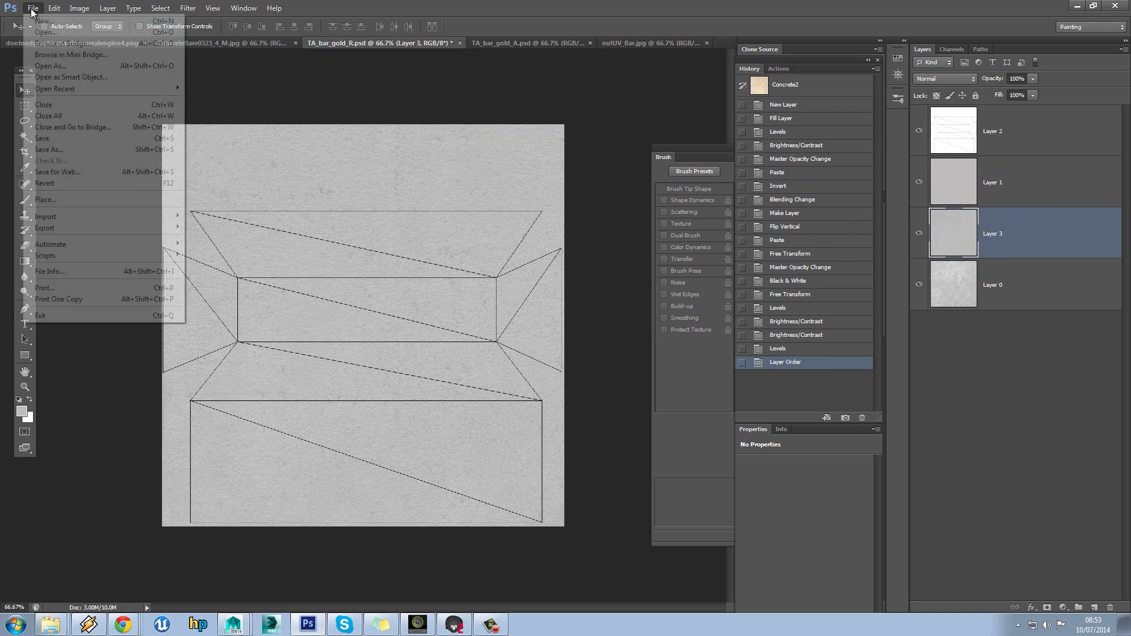
click(59, 158)
click(356, 405)
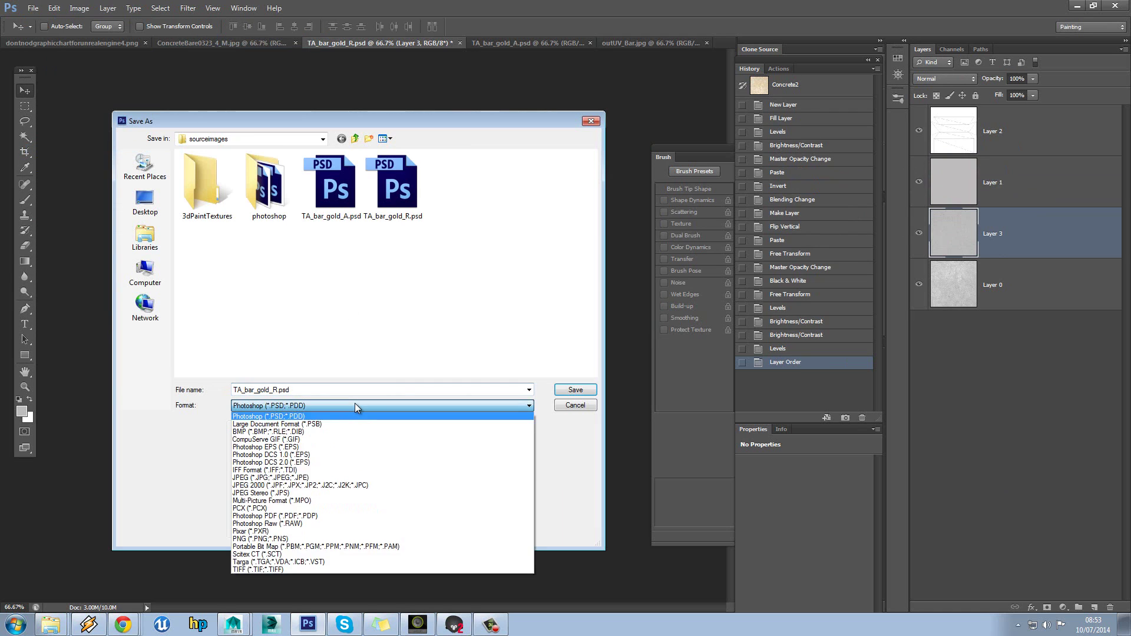
click(393, 183)
double_click(394, 187)
click(547, 242)
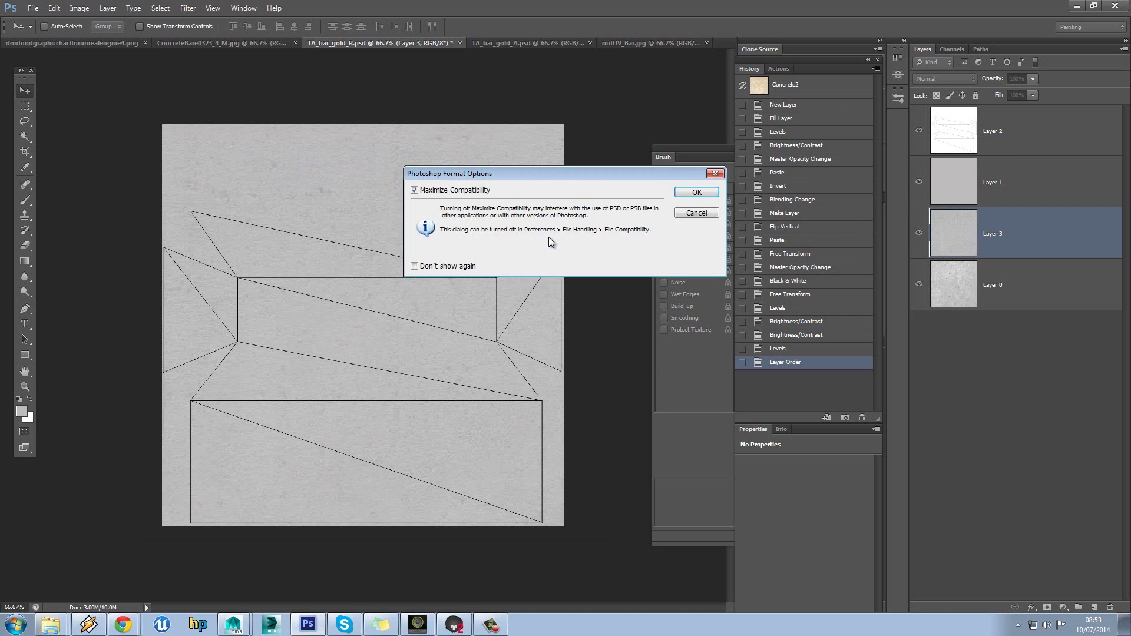
click(696, 194)
click(454, 625)
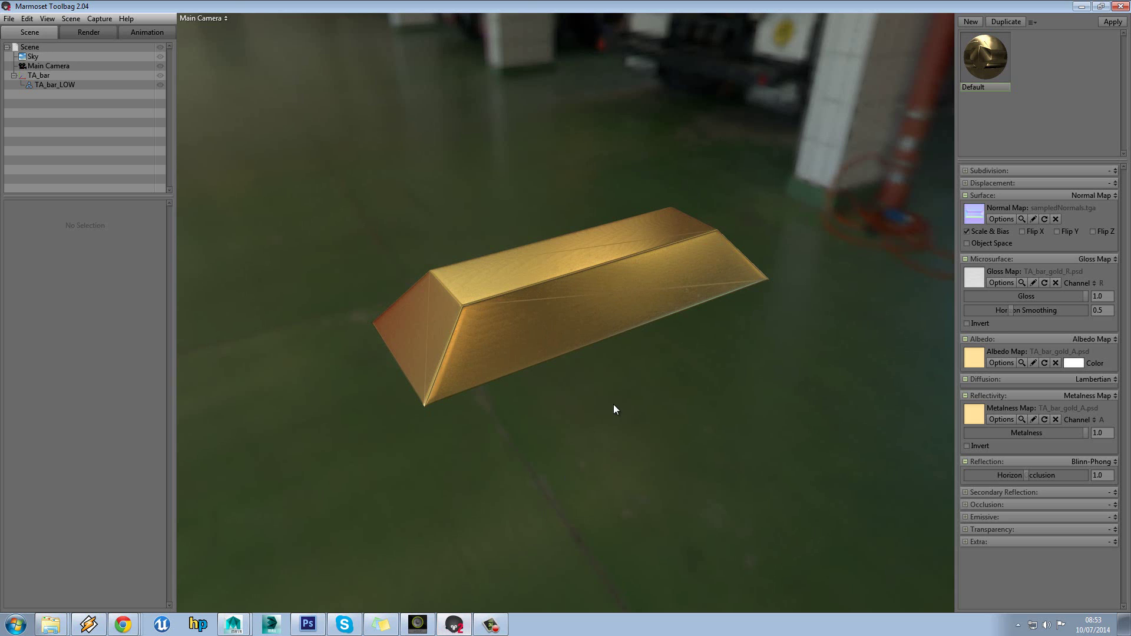
Step: Hide Layer 2 in Photoshop, save TA_bar_gold_R.psd, and inspect the gold bar's surface in Marmoset Toolbag
mouse_move(613, 404)
mouse_down()
mouse_move(546, 399)
mouse_move(599, 404)
mouse_up()
click(312, 626)
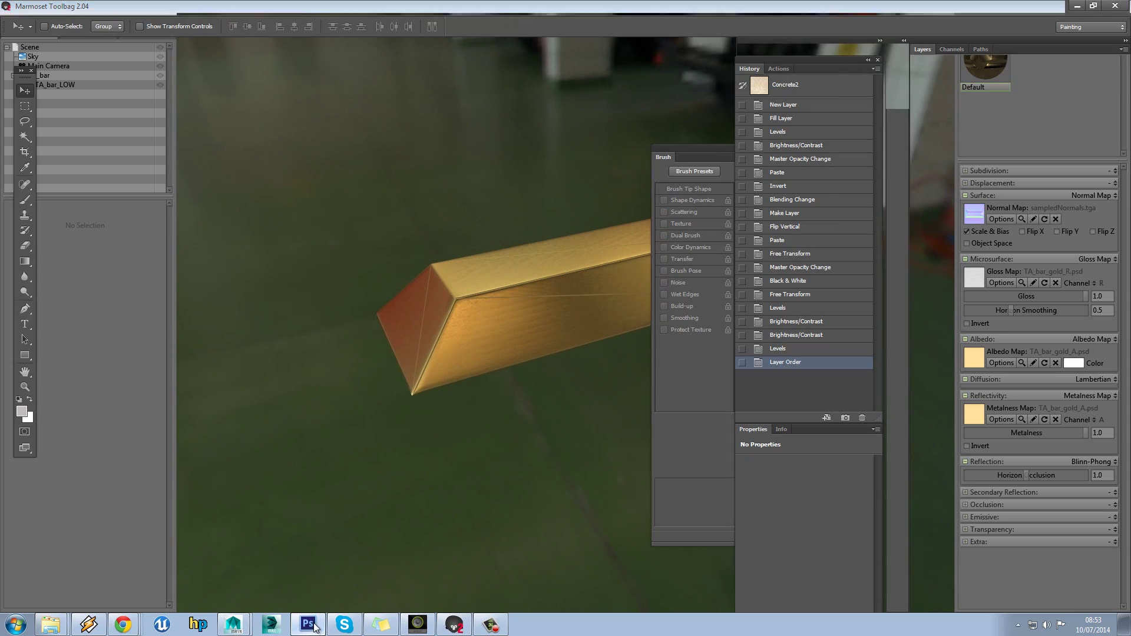
click(920, 132)
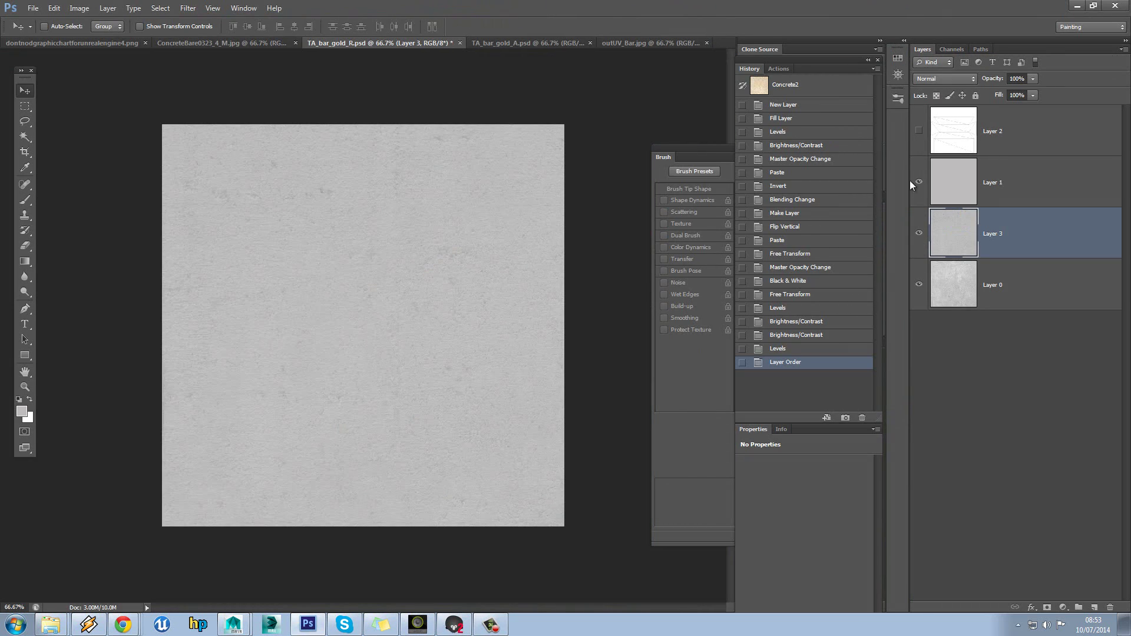
key(ctrl+s)
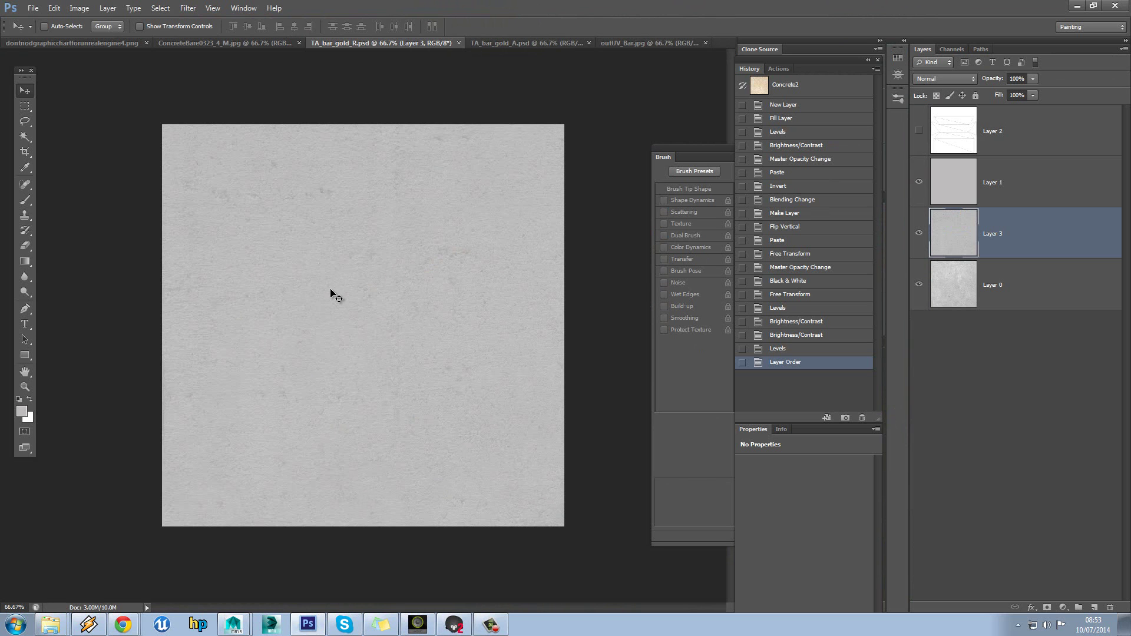
click(470, 623)
drag(591, 379, 469, 462)
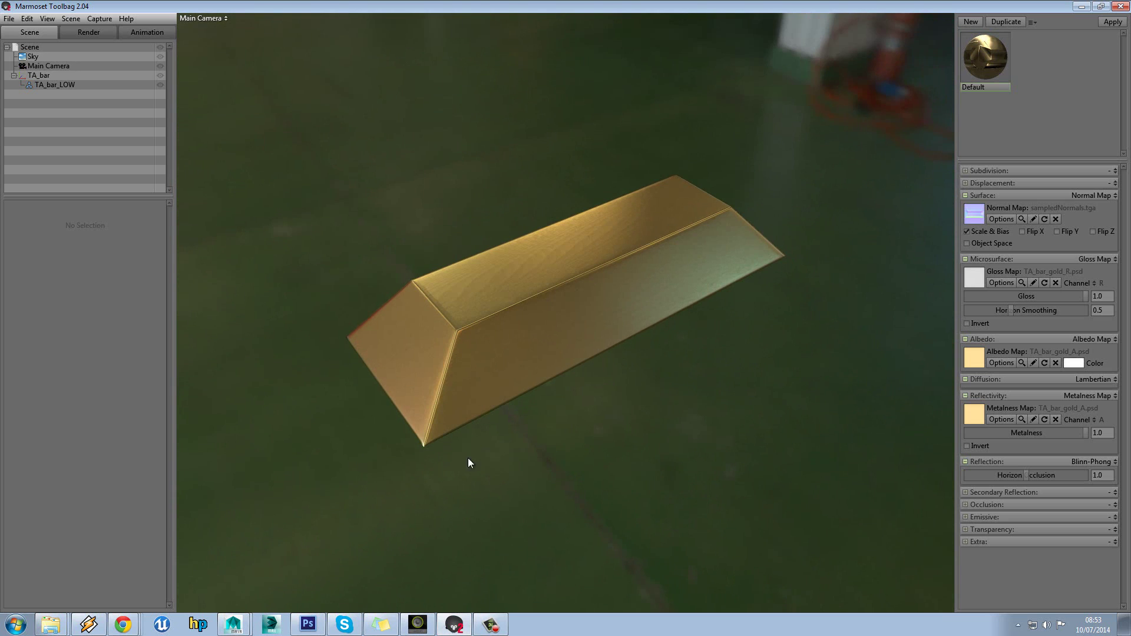
Step: Hide Layer 3 in Photoshop, save the gloss map, and examine the bar's reflections in Marmoset Toolbag without that layer
click(307, 624)
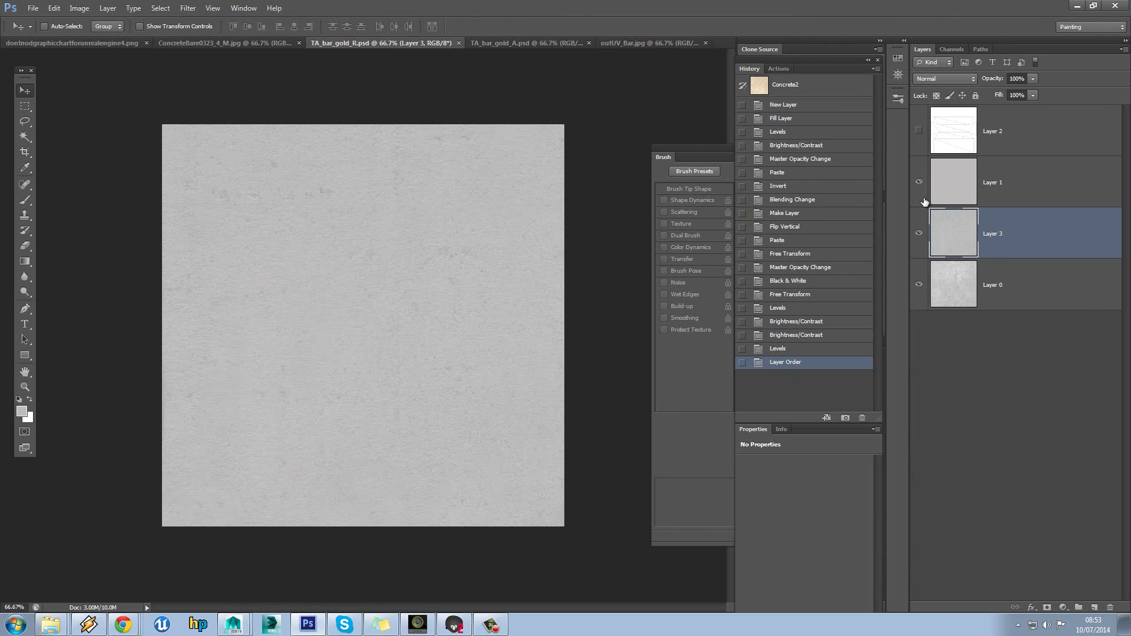
click(919, 233)
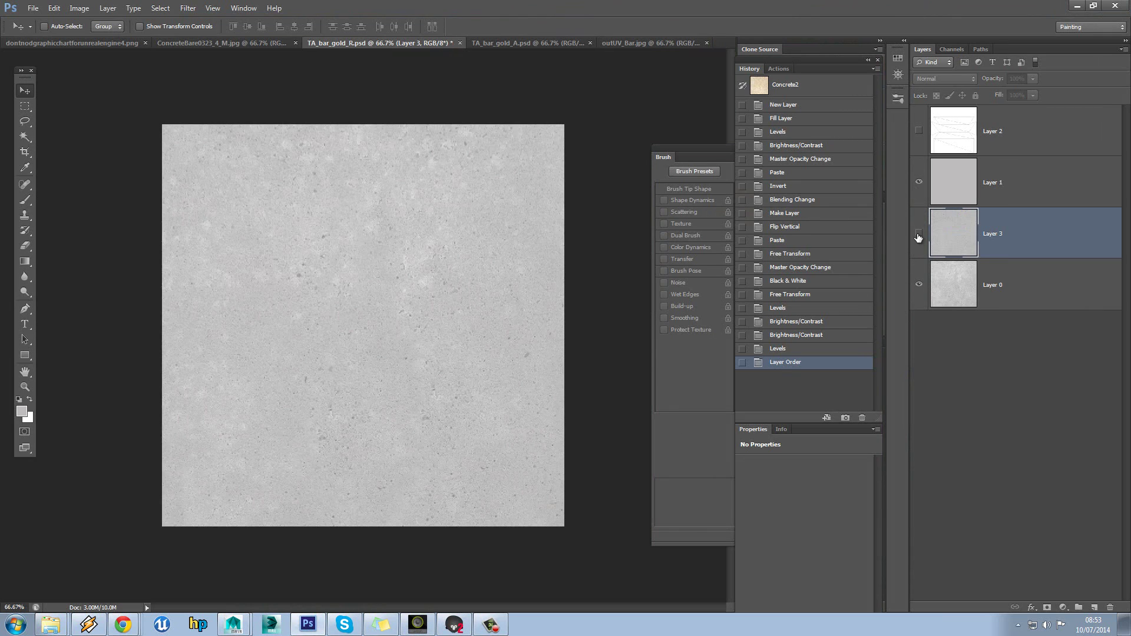
key(ctrl+s)
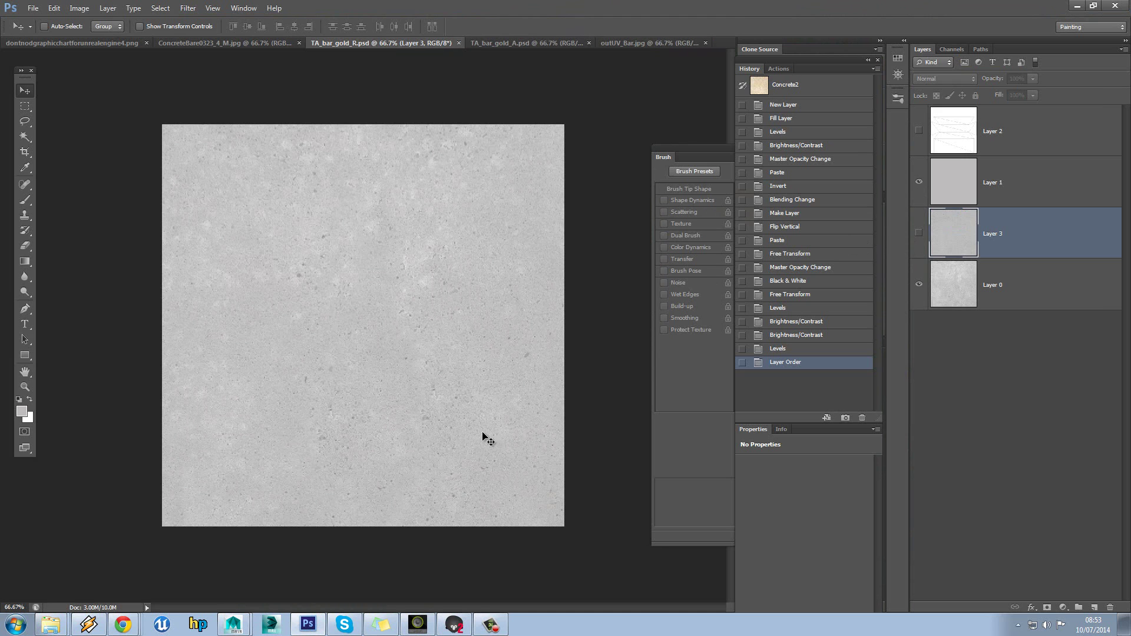
key(alt+Tab)
drag(541, 382, 399, 508)
Step: Show Layer 3 again in Photoshop at 58% opacity, save the gloss map, and inspect the bar in Marmoset Toolbag
click(309, 623)
click(917, 235)
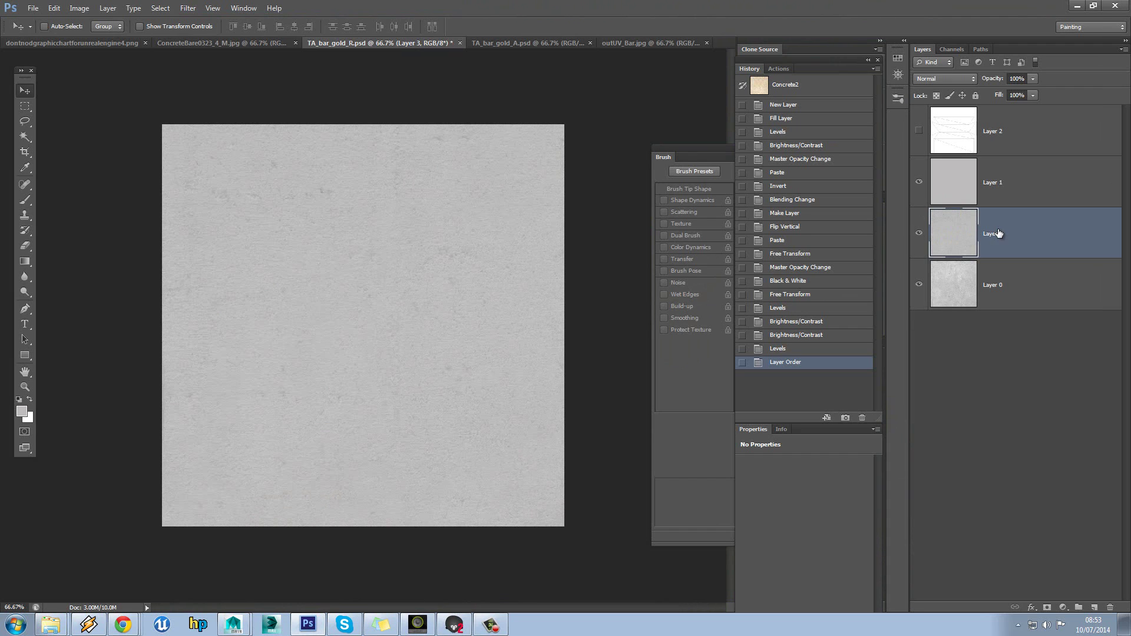
click(1007, 92)
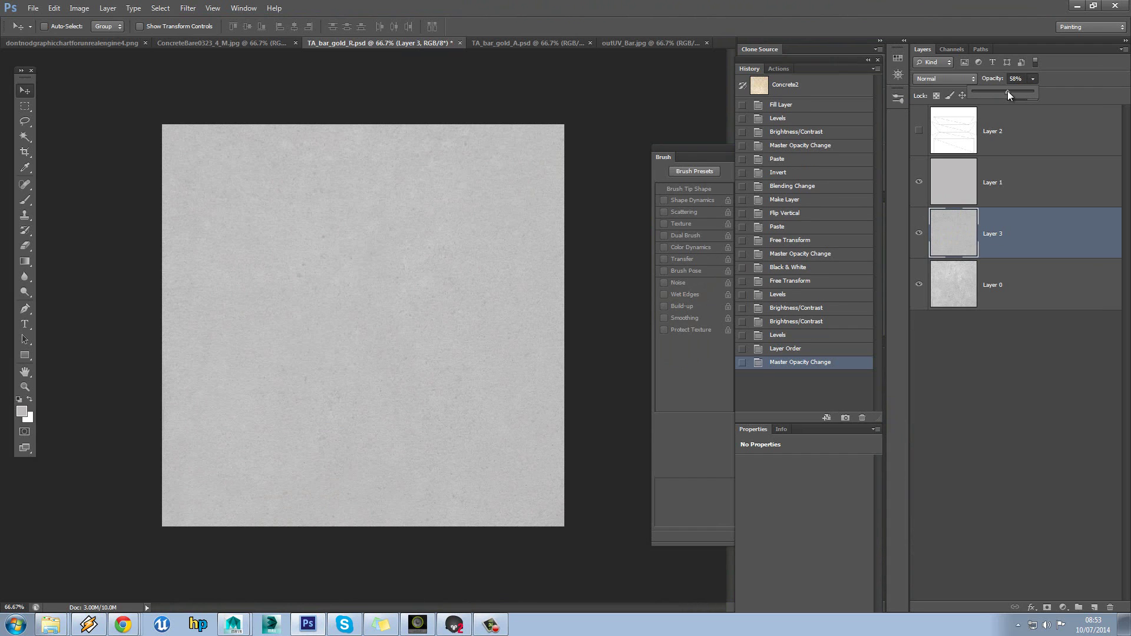
click(999, 237)
key(ctrl+s)
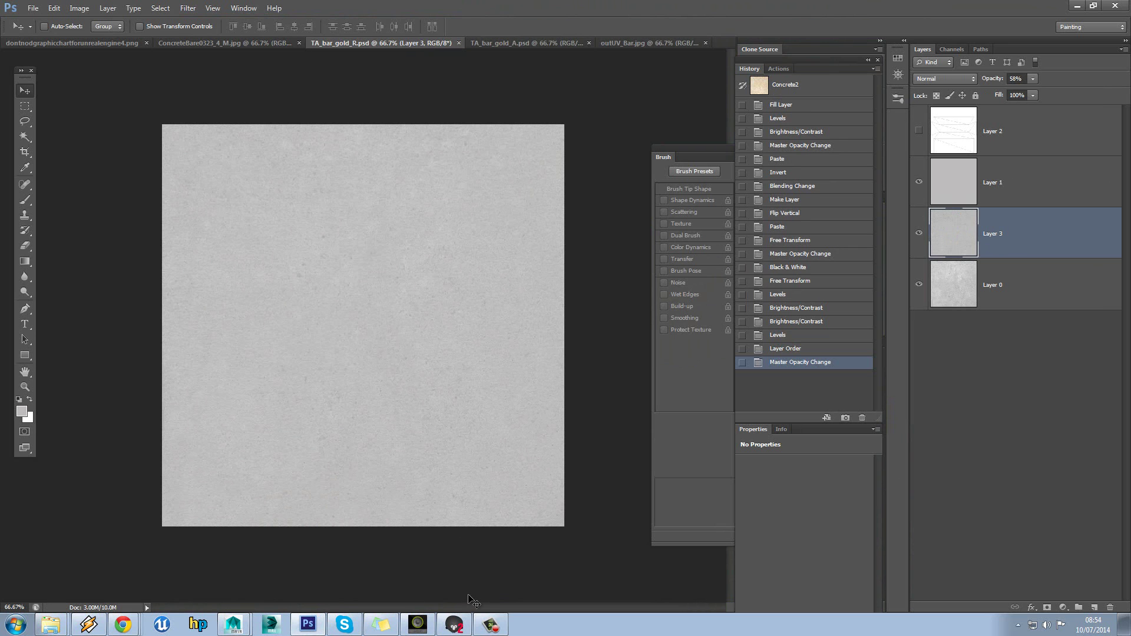
click(454, 625)
drag(562, 381, 604, 319)
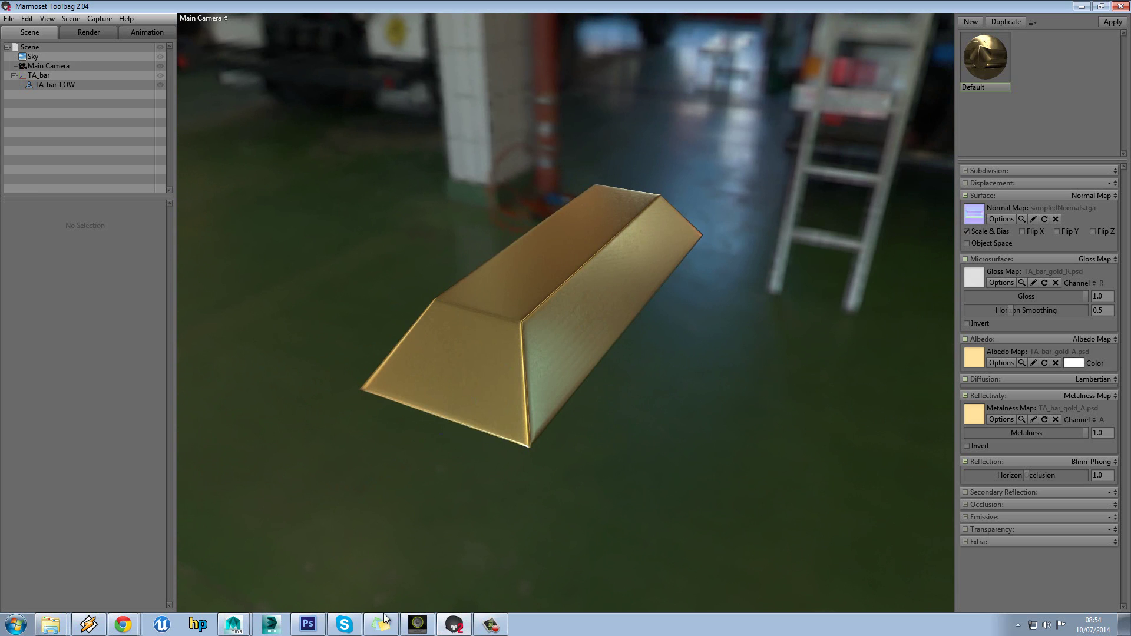
Step: Turn off Layer 3 in the Photoshop gloss map, save the file, and check the bar in Marmoset Toolbag
click(308, 625)
click(919, 232)
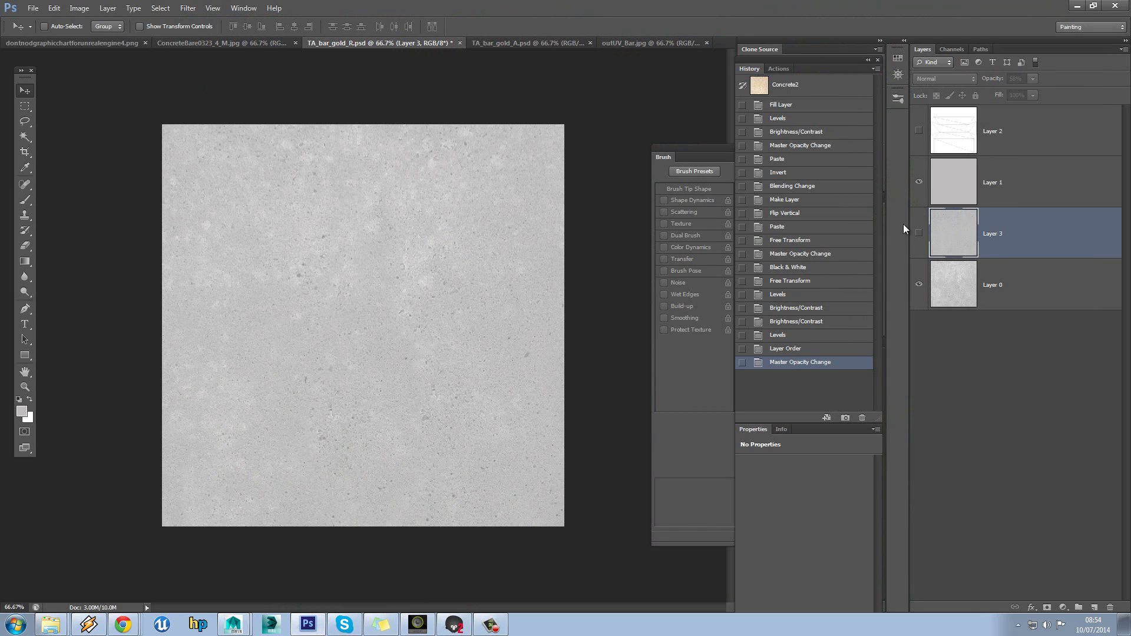
key(ctrl+s)
click(454, 625)
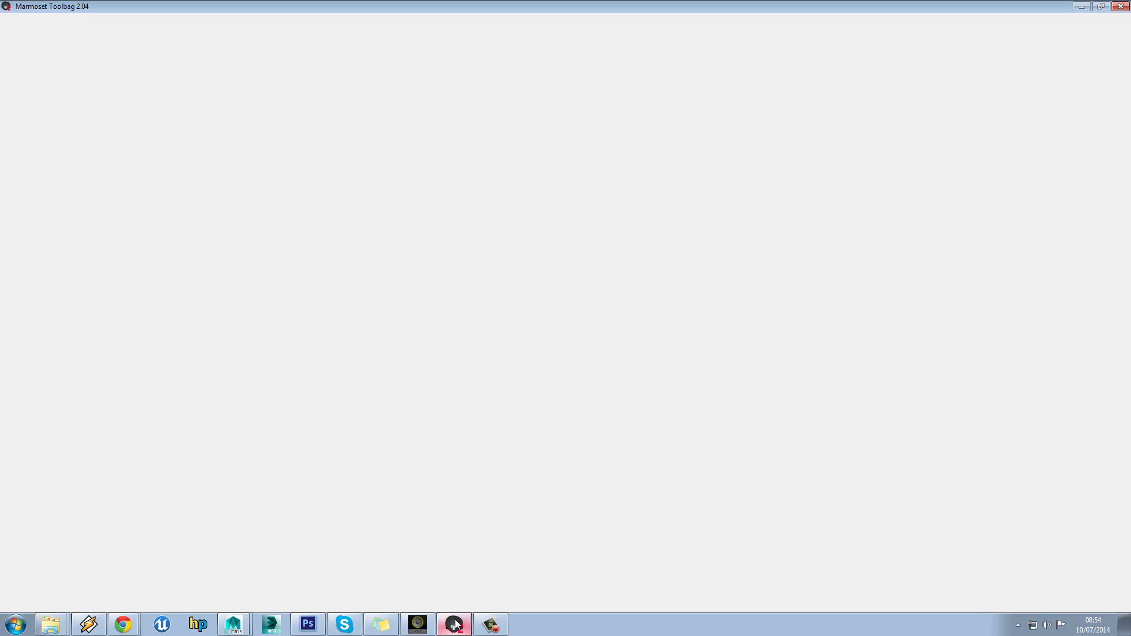
drag(610, 406, 512, 386)
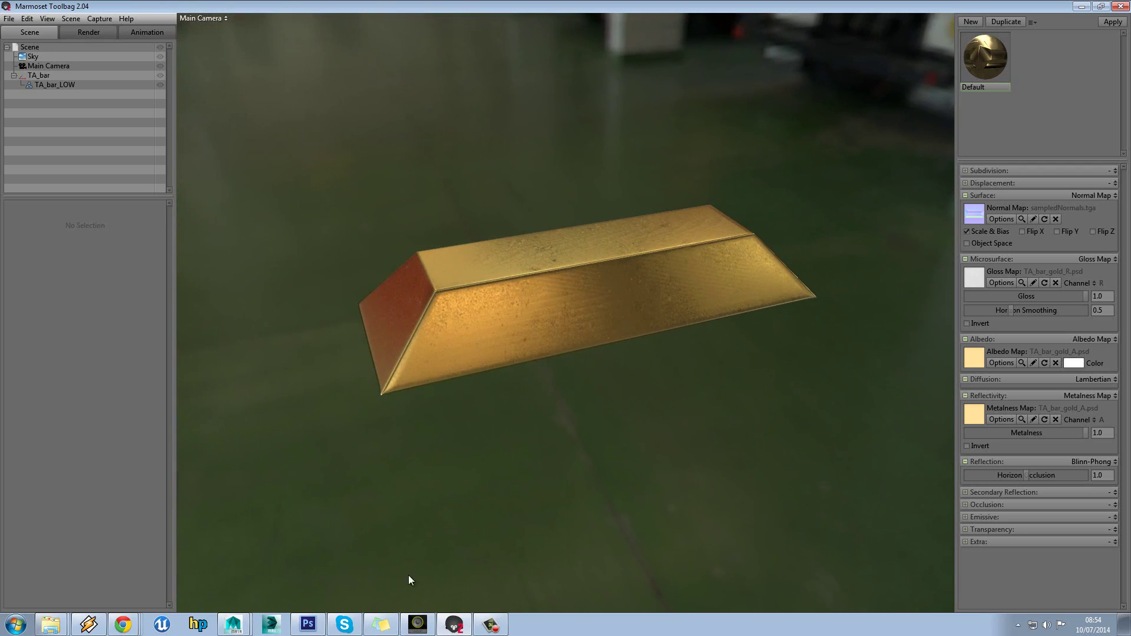
Step: Return to Photoshop, select the grey Layer 1, and compare the texture with and without it
click(312, 626)
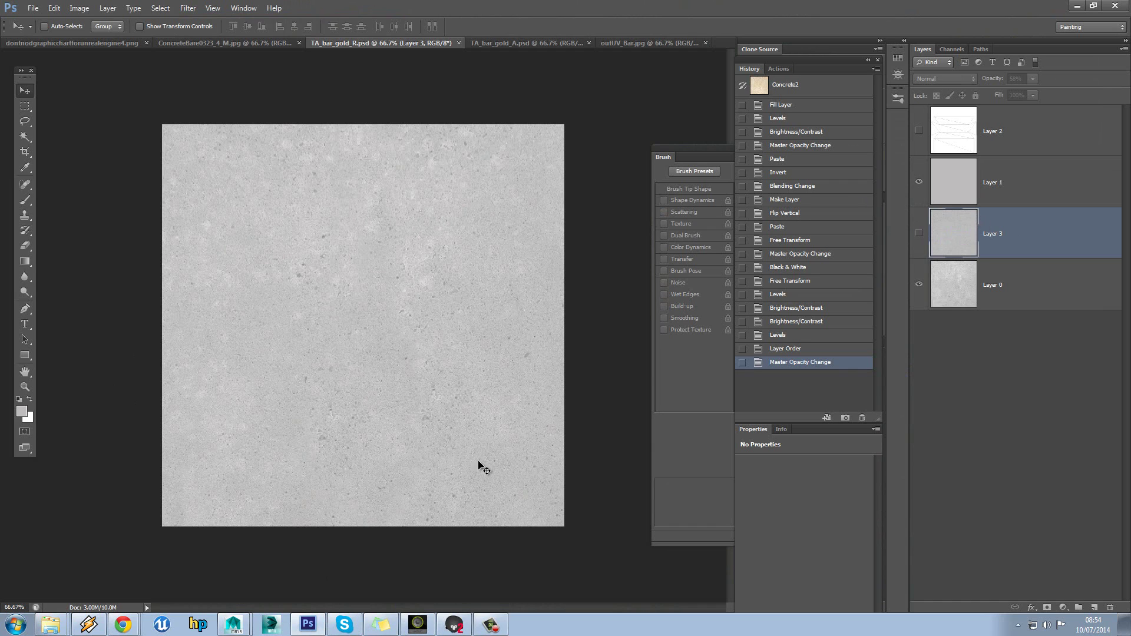
click(987, 180)
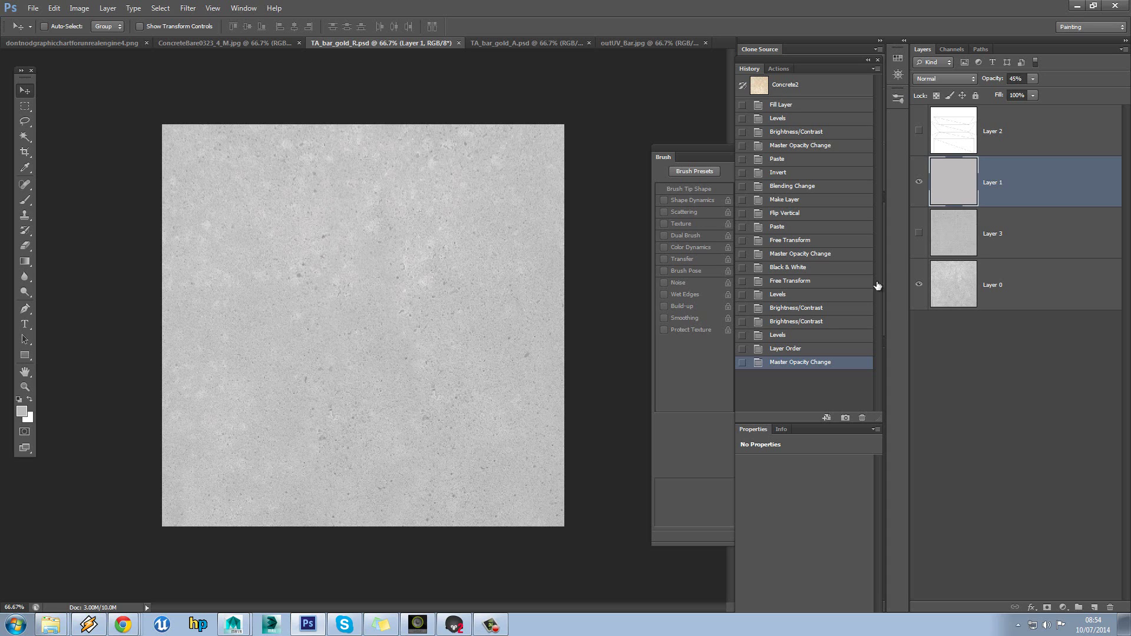
click(919, 183)
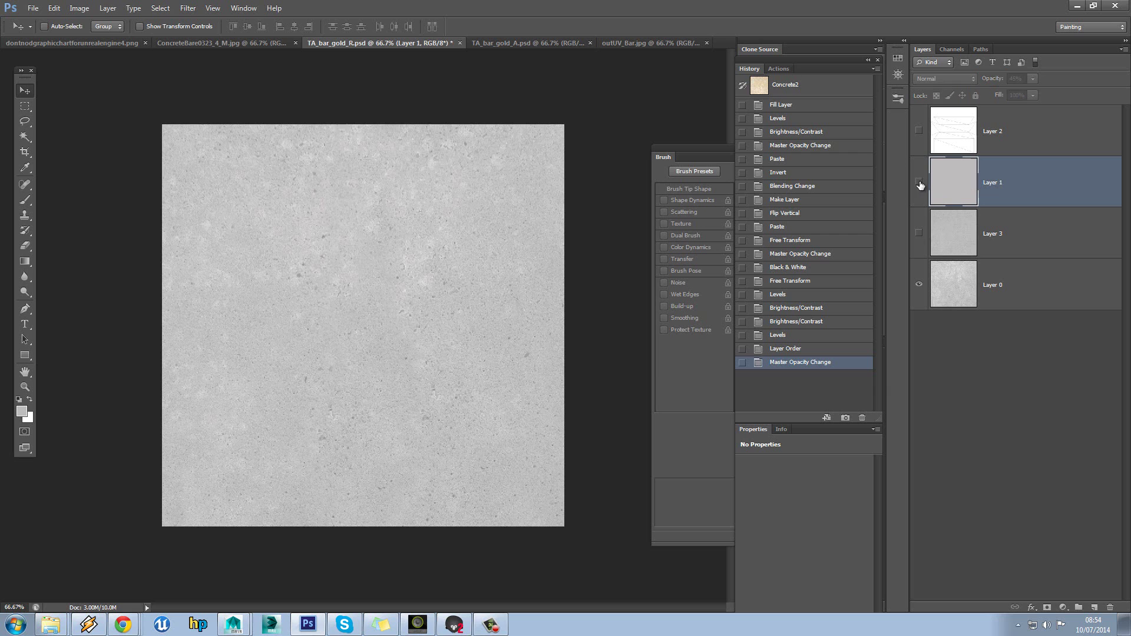
click(919, 182)
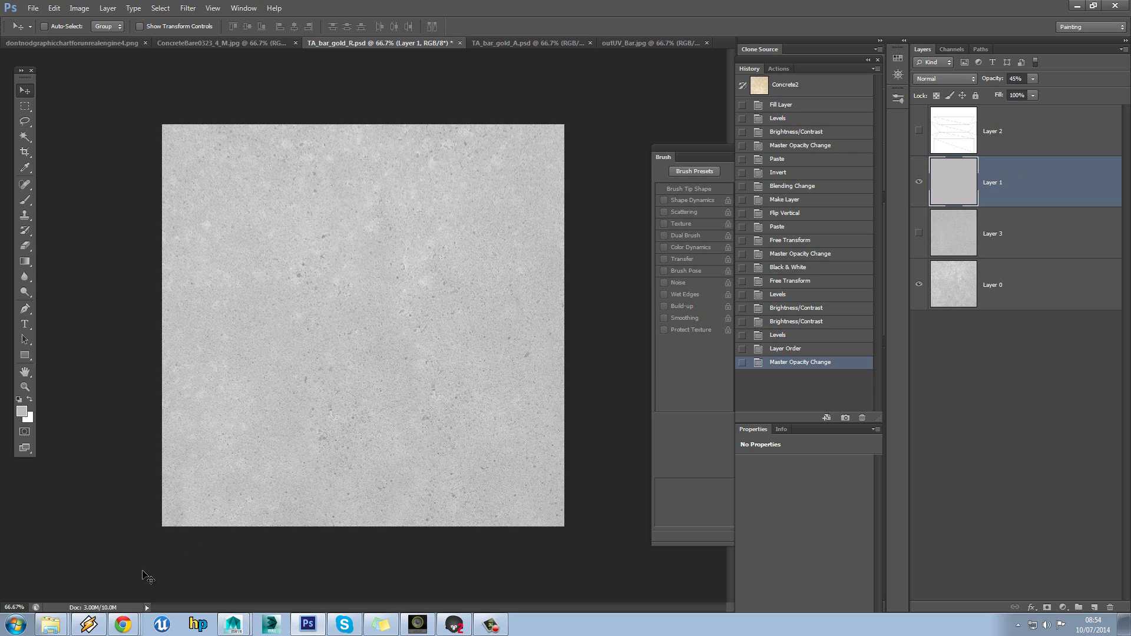
Step: Launch Quixel SUITE alongside Photoshop and return to the TA_bar_gold_R.psd document
click(16, 625)
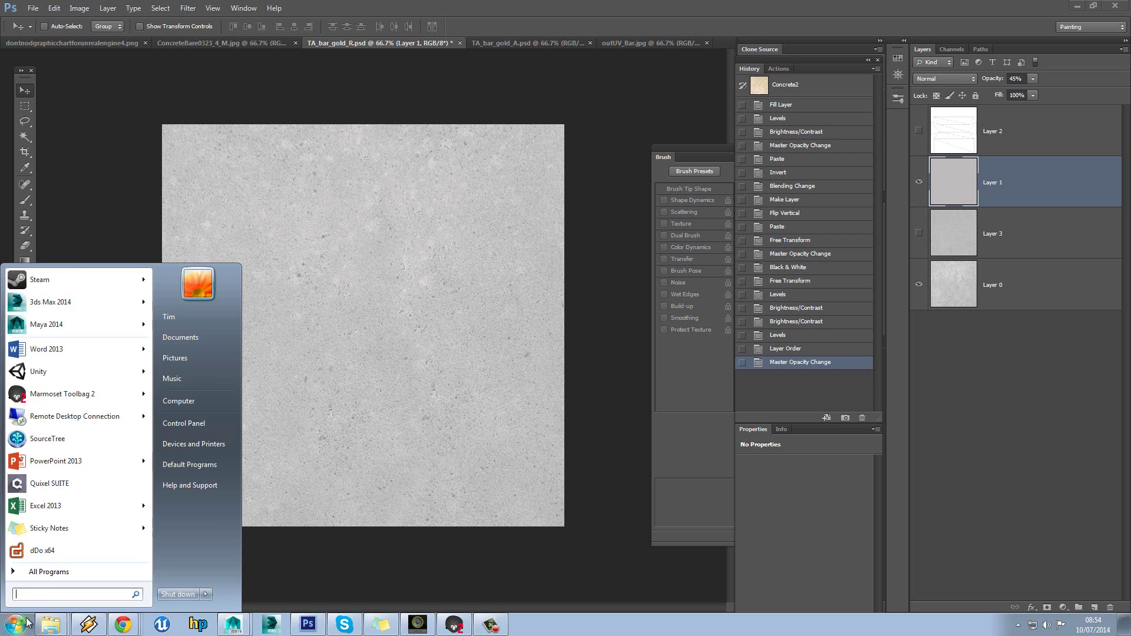
click(62, 485)
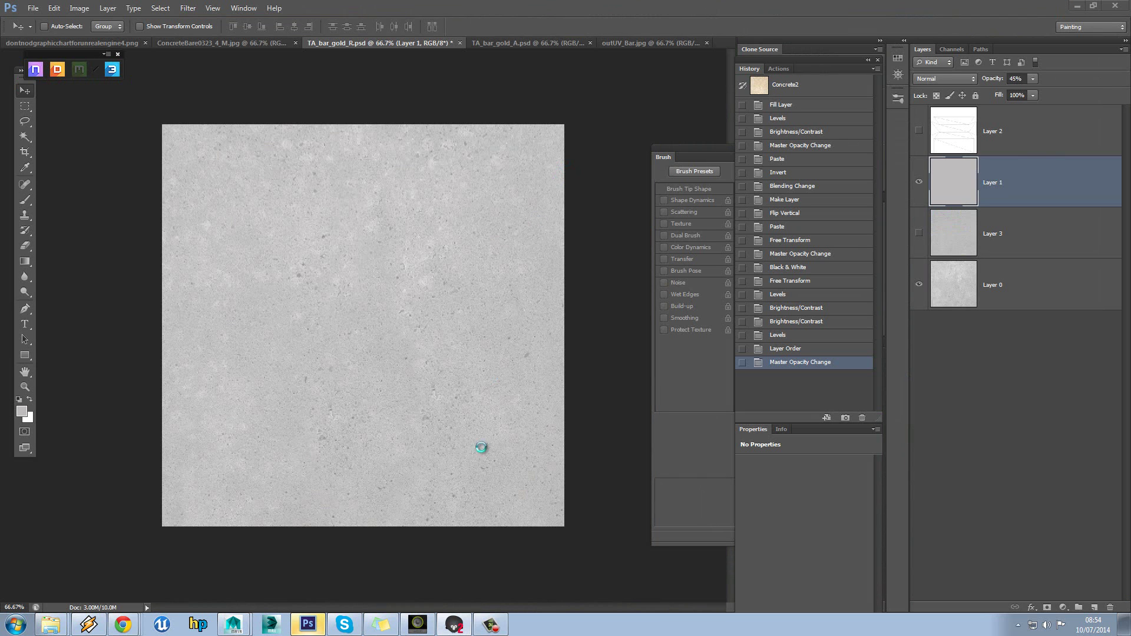
click(457, 626)
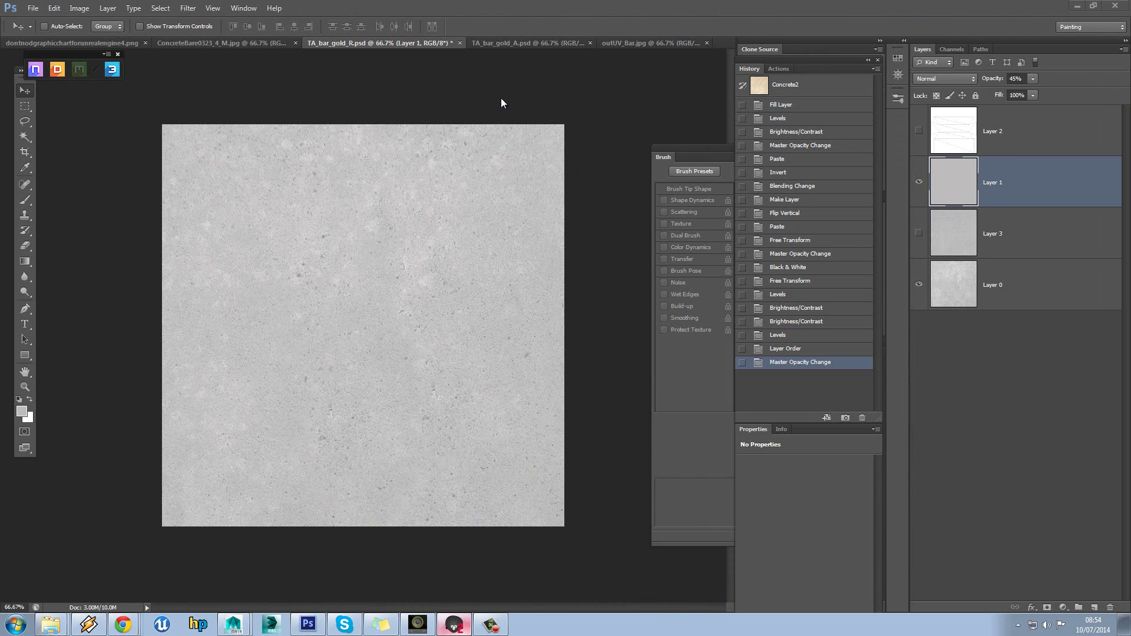
key(alt+Tab)
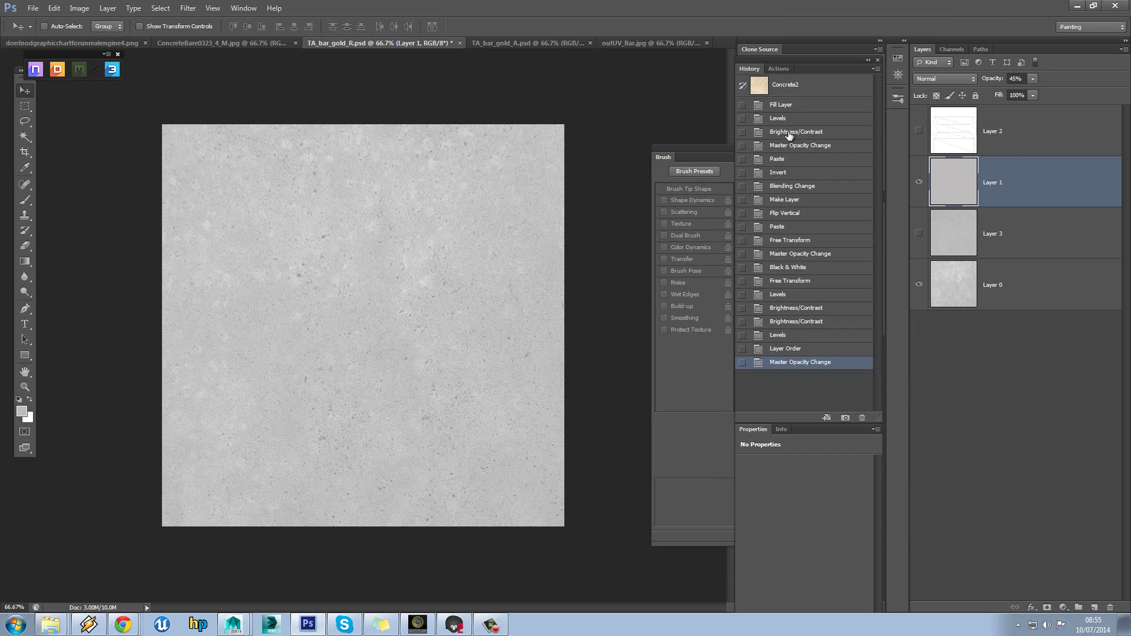
Step: Duplicate the gloss map document as TA_bar_gold_R copy with its layers kept separate
click(79, 9)
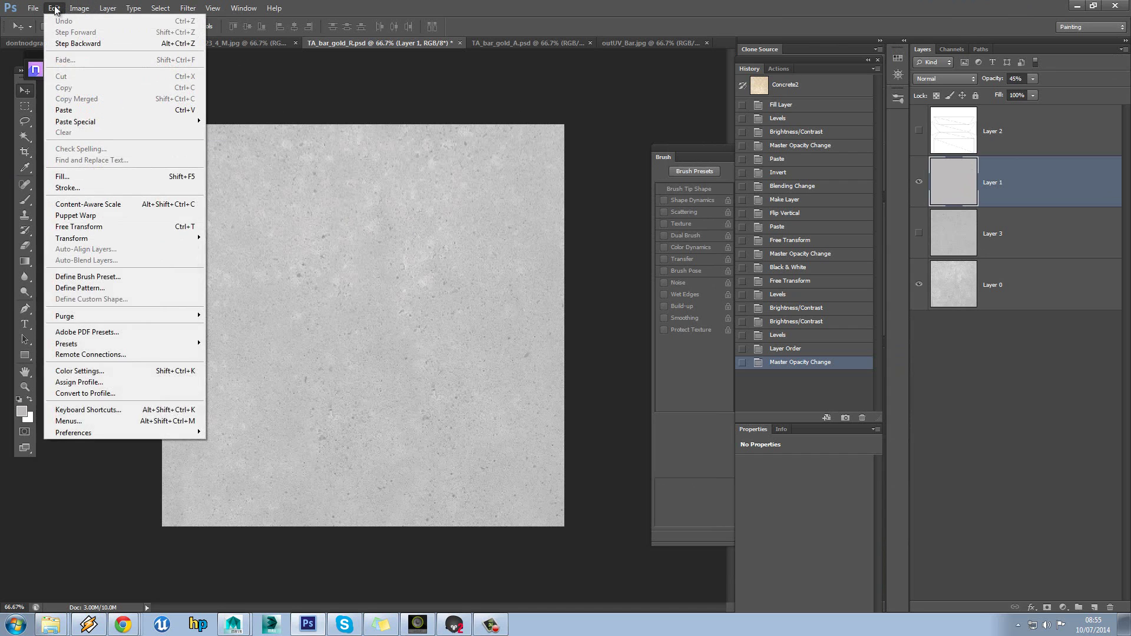
click(135, 166)
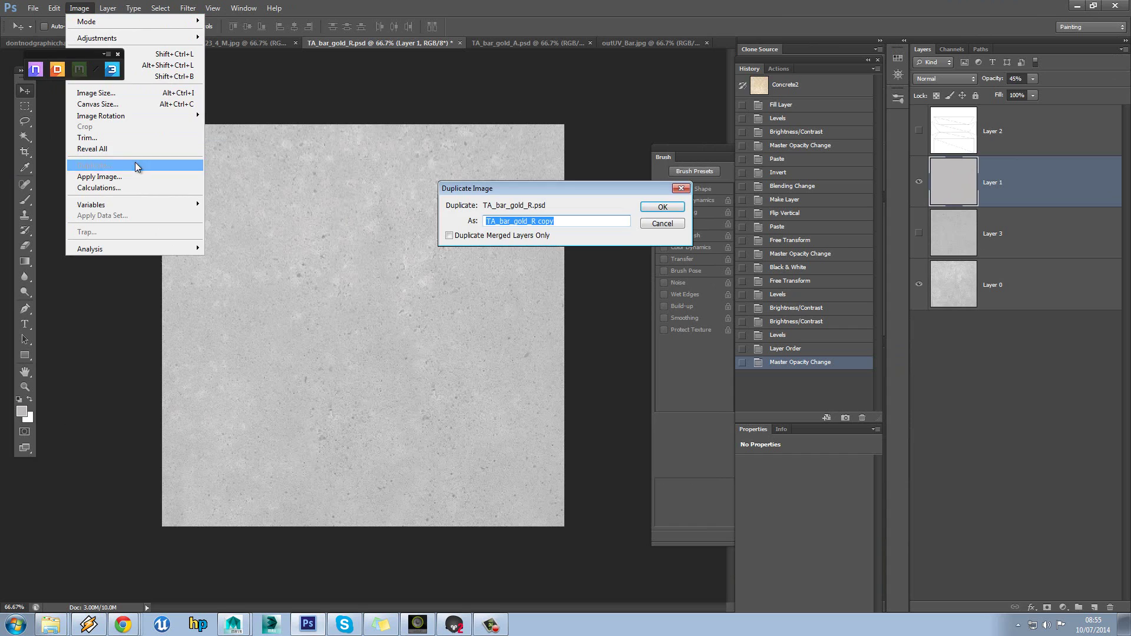
click(664, 208)
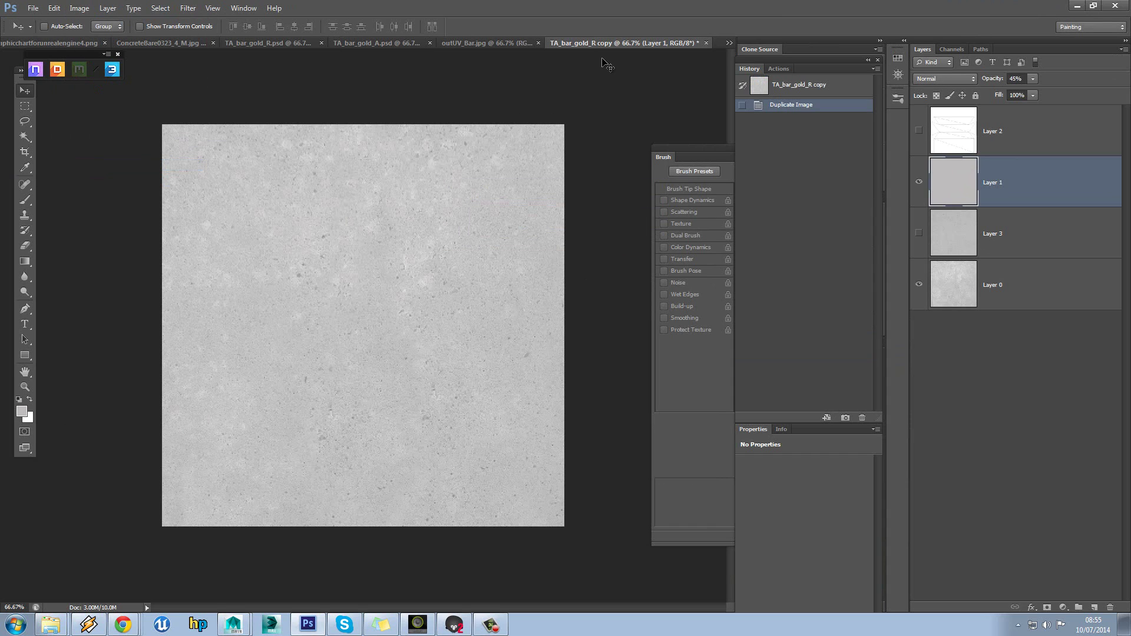
Step: Flatten the duplicate with Layer 1 still visible, discarding the hidden layers, and undo the flattening
click(1123, 49)
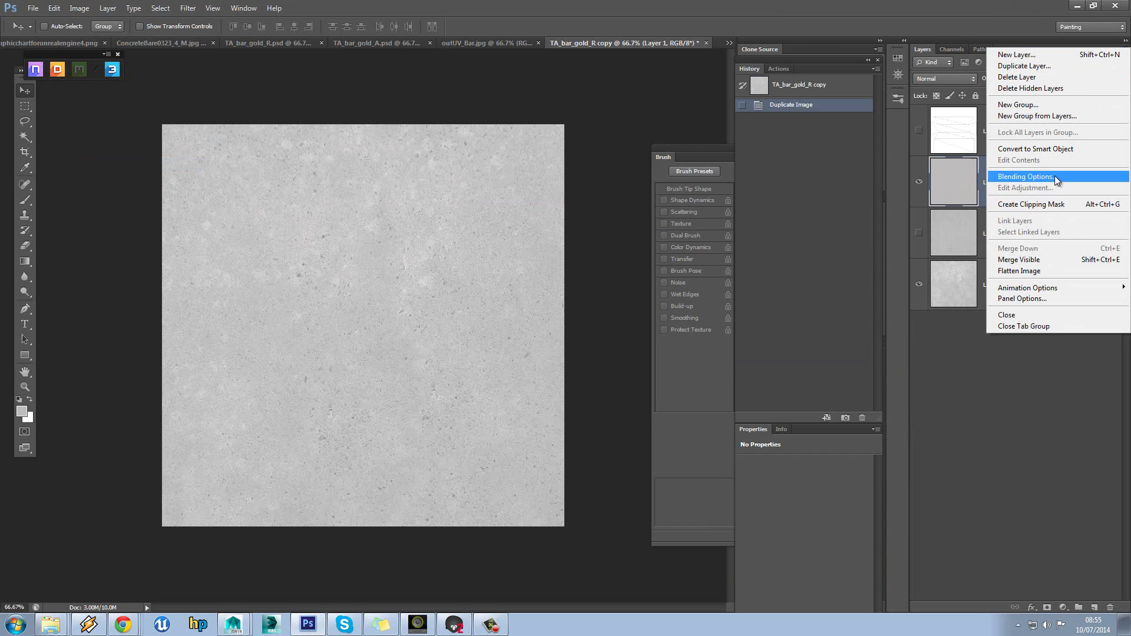
click(1055, 273)
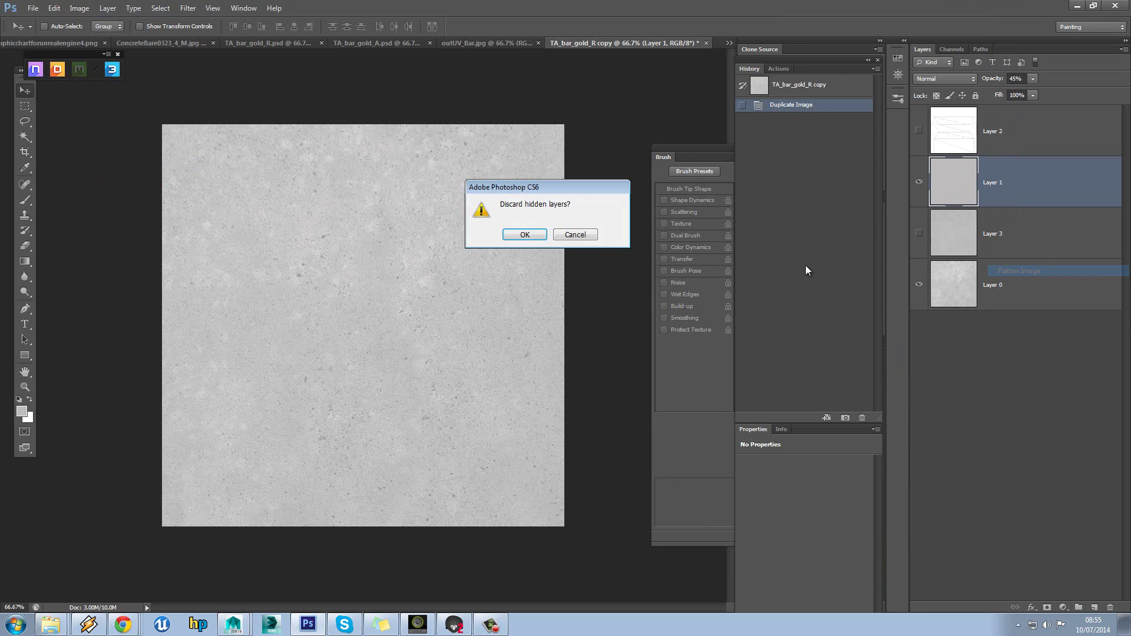
click(534, 237)
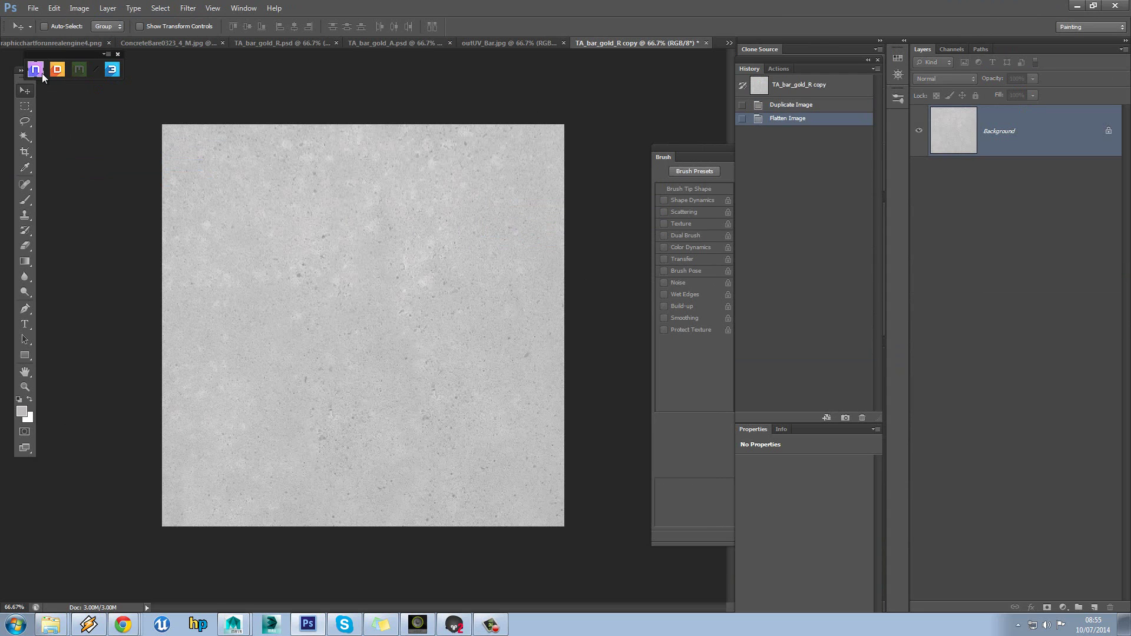
key(ctrl+z)
Step: Hide Layer 1 in the duplicate and flatten the image, discarding the hidden layers
click(920, 183)
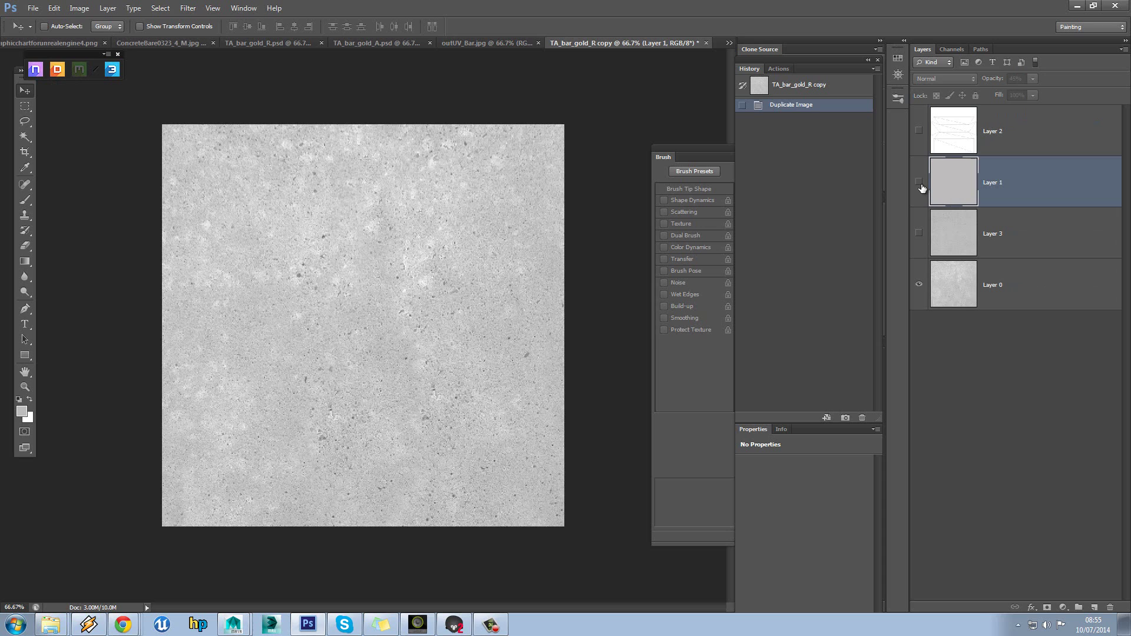
click(1124, 49)
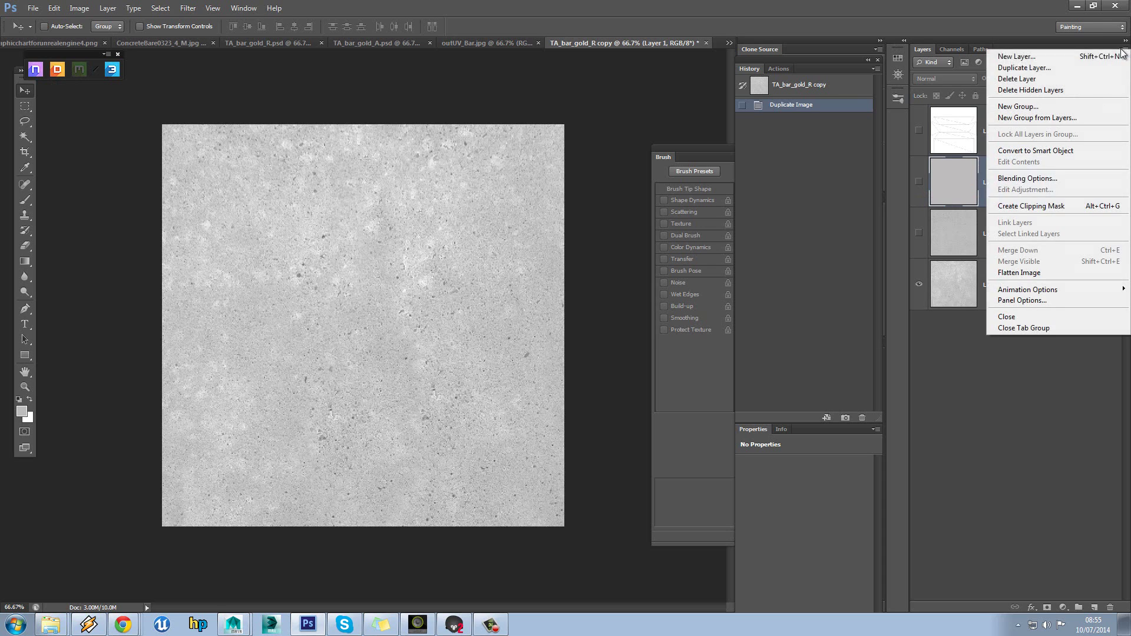
click(1006, 272)
click(524, 234)
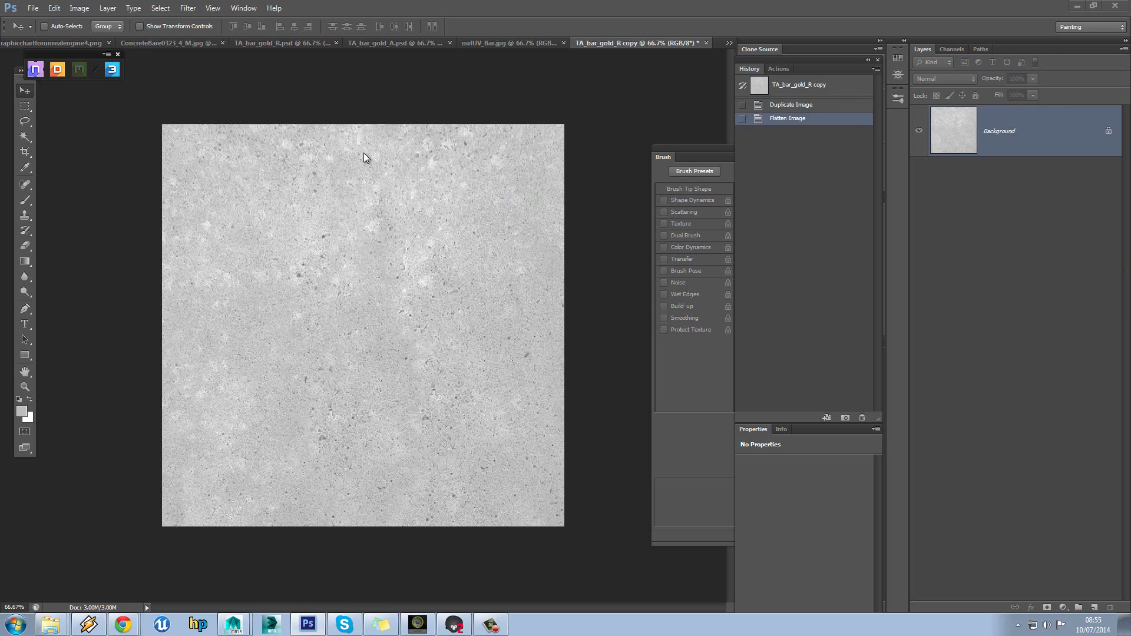
Step: Open nDo2 for the flattened duplicate and place its panel clear of the canvas, closing its options menu
click(36, 69)
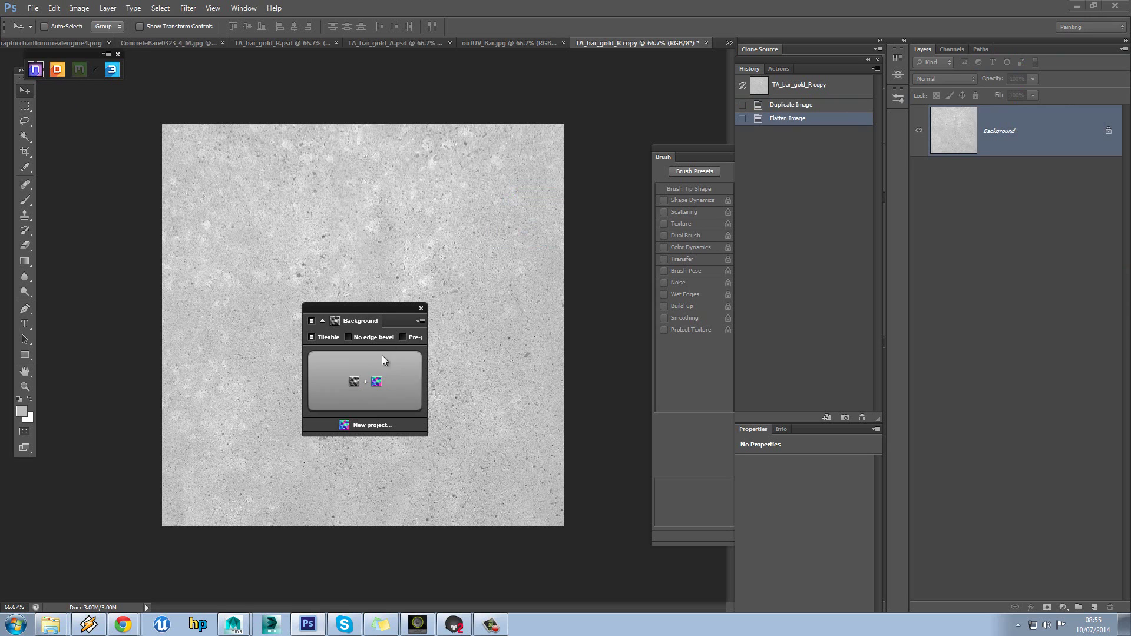
drag(390, 306, 800, 243)
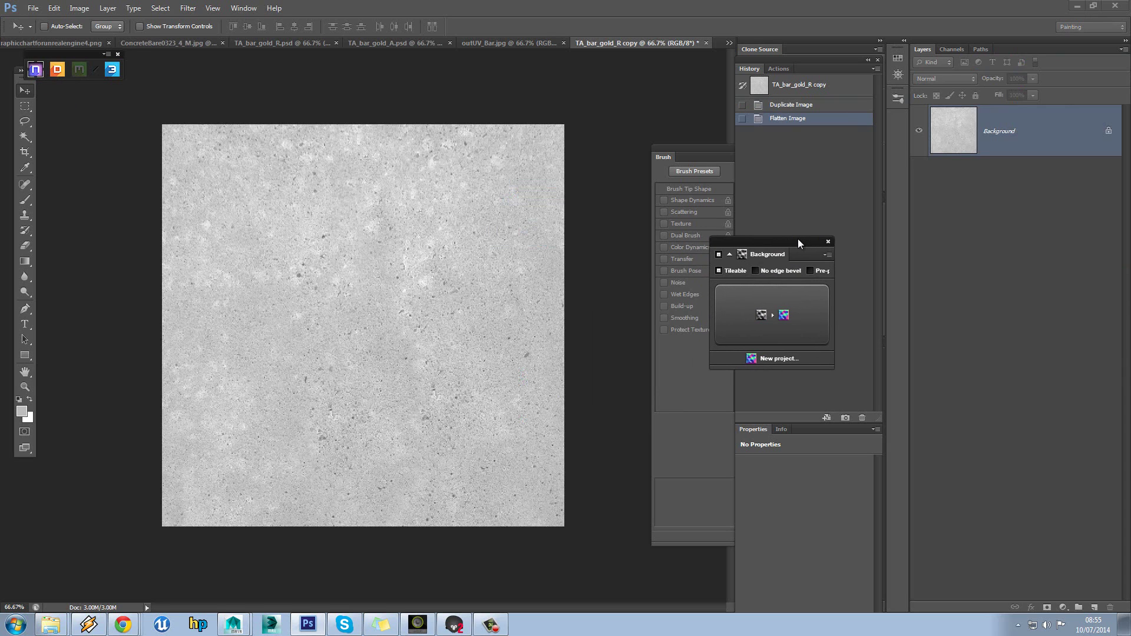
click(827, 255)
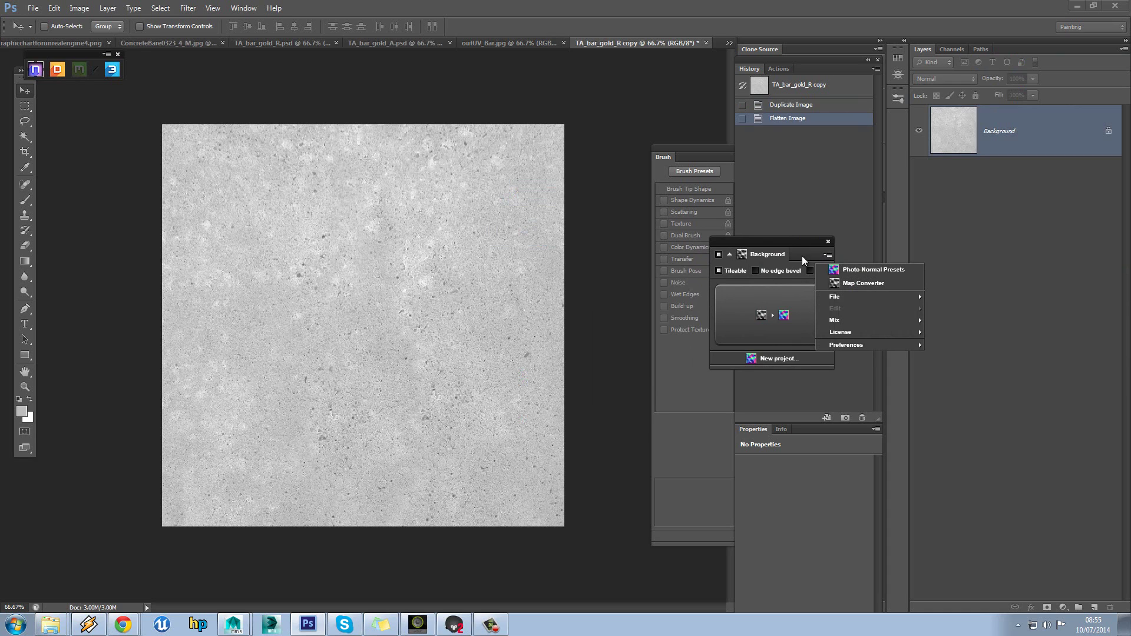
click(781, 316)
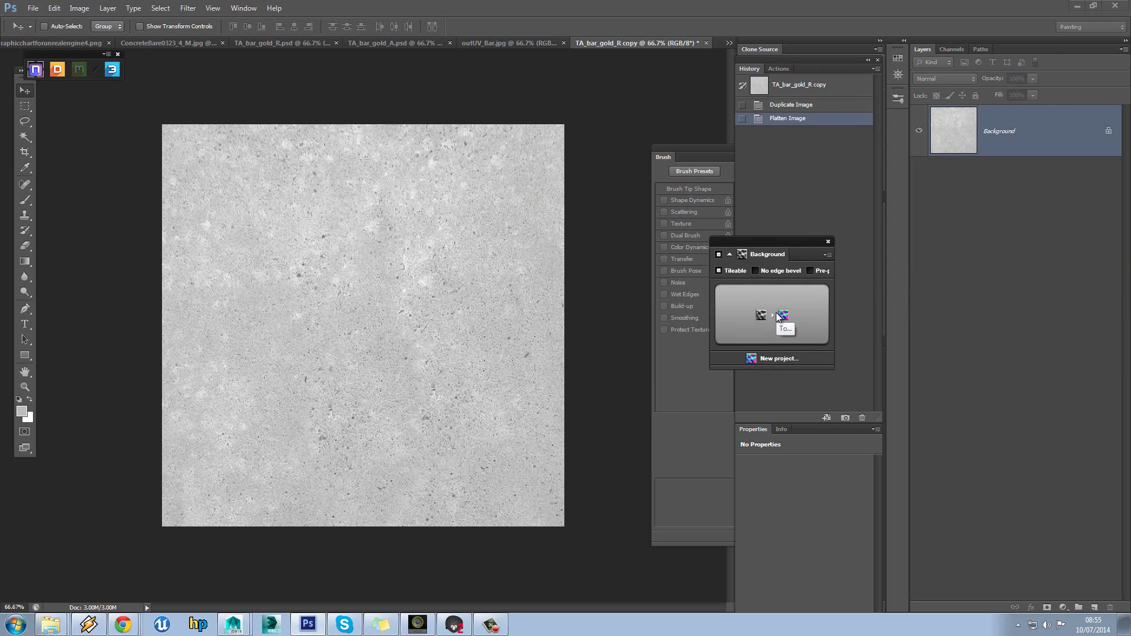
click(828, 255)
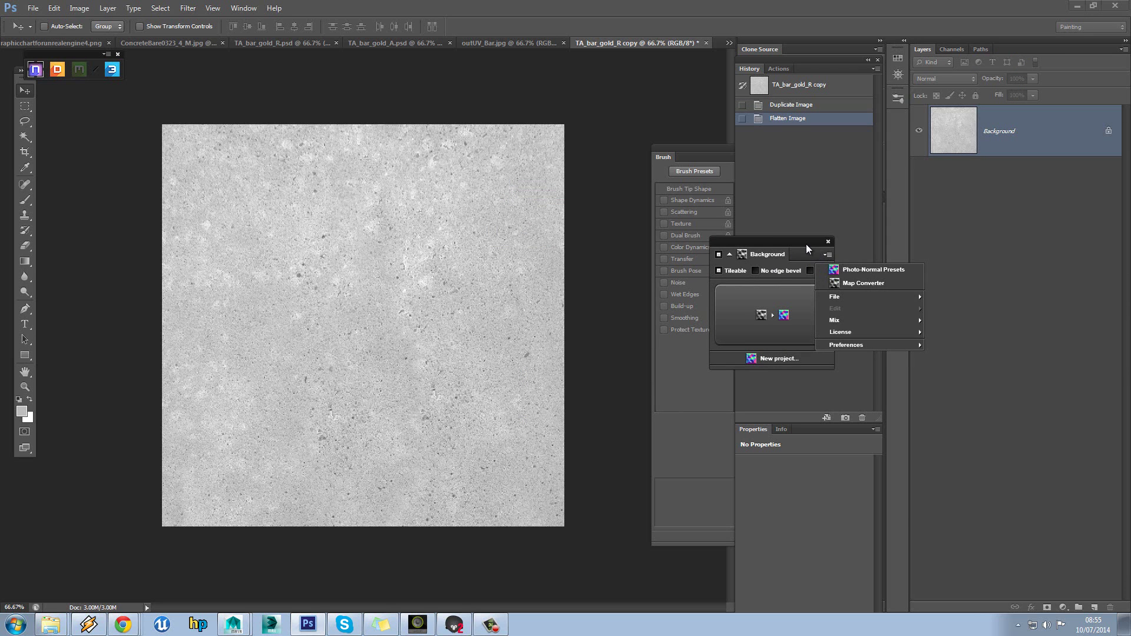
click(806, 244)
Step: Convert the flattened image to a normal map with slant set to Down and size 2
click(789, 308)
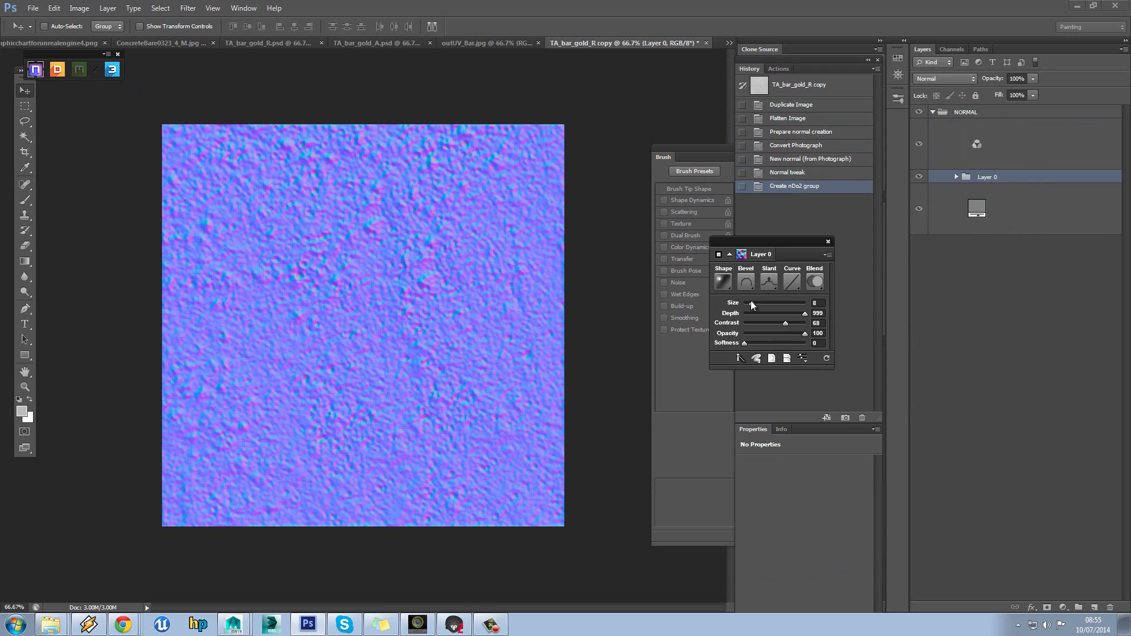
click(748, 284)
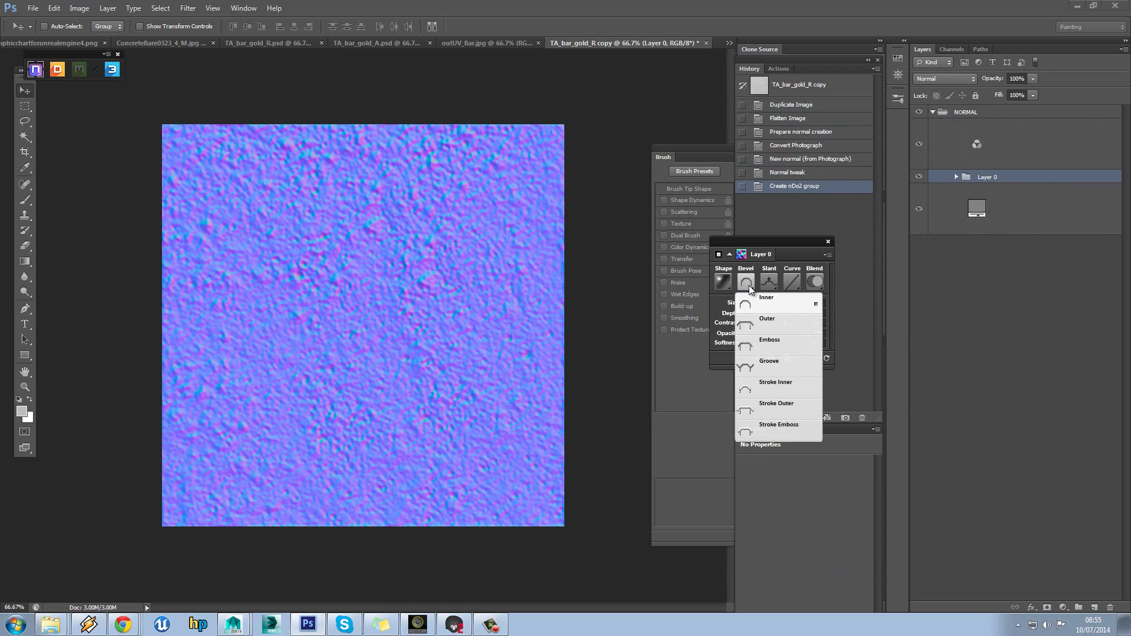
click(748, 283)
click(772, 281)
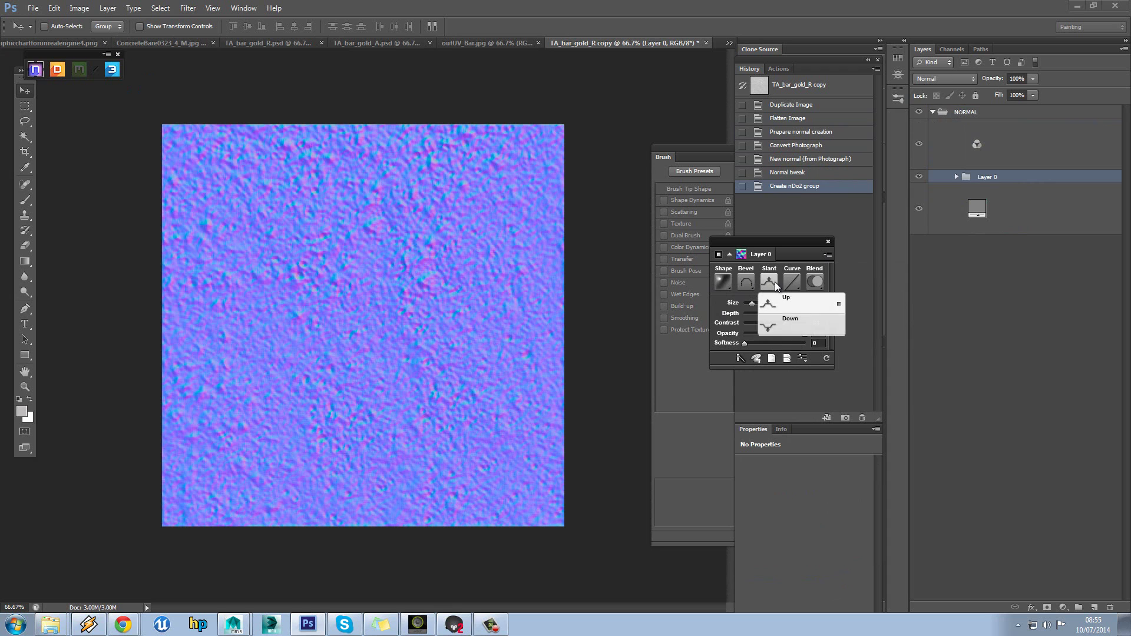
click(788, 319)
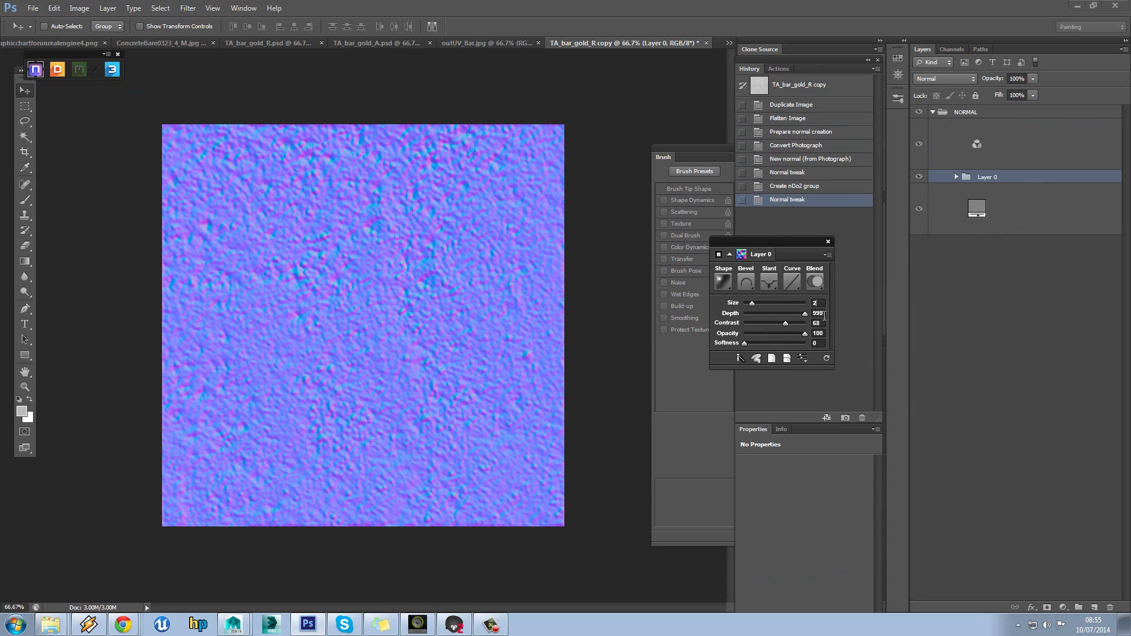
key(Return)
Step: Try the Chiseled shape with an Outer bevel on the normal map and set the size to 5
click(723, 282)
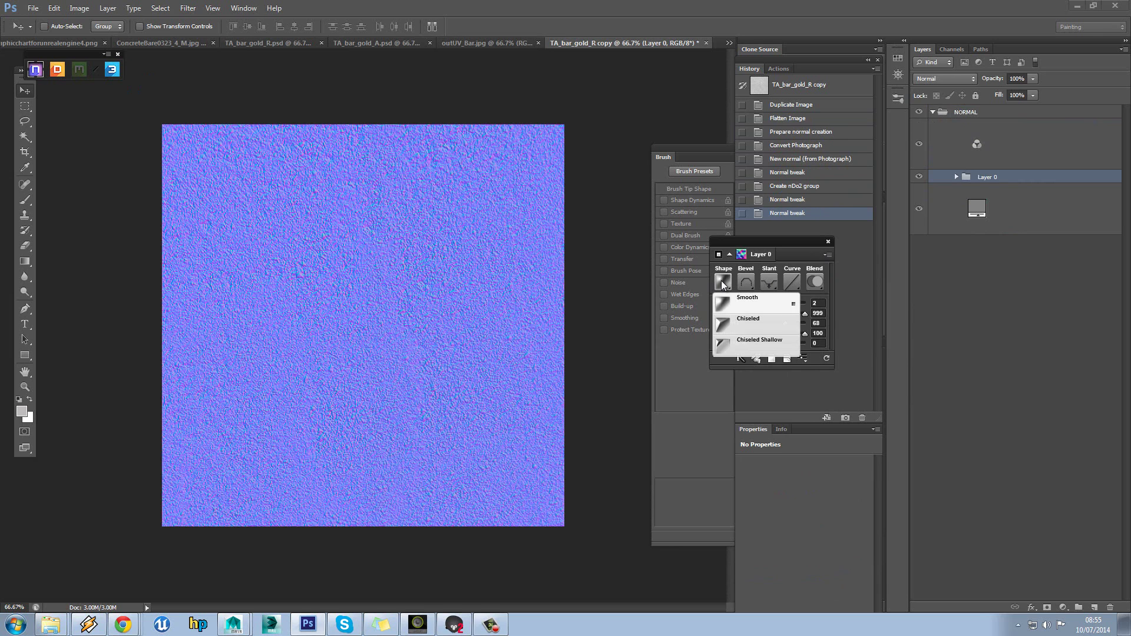
click(744, 321)
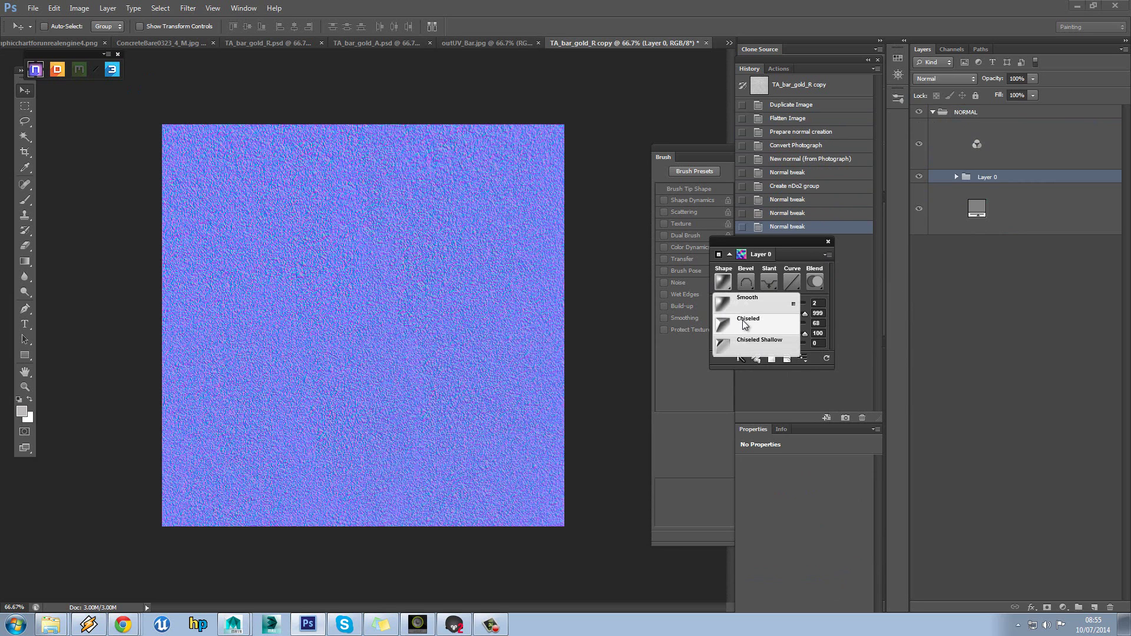
click(747, 286)
click(763, 324)
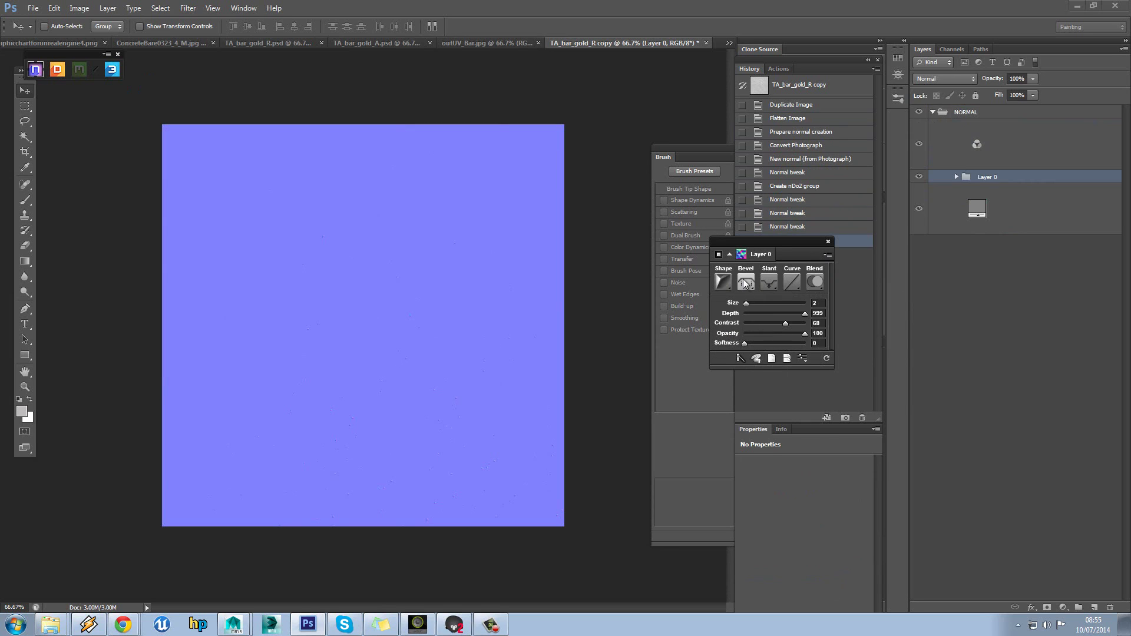
click(745, 284)
click(762, 337)
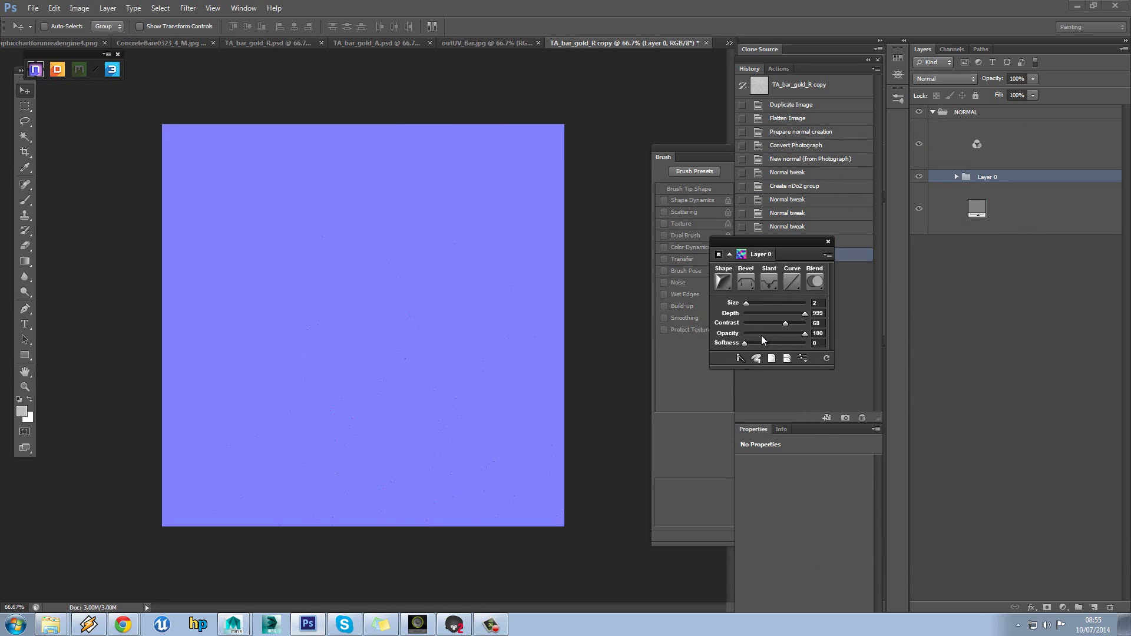
mouse_move(748, 302)
mouse_down()
mouse_move(767, 303)
mouse_move(749, 303)
mouse_up()
Step: Try the Chiseled Shallow shape on the normal map and switch back to Smooth with an Inner bevel
click(765, 284)
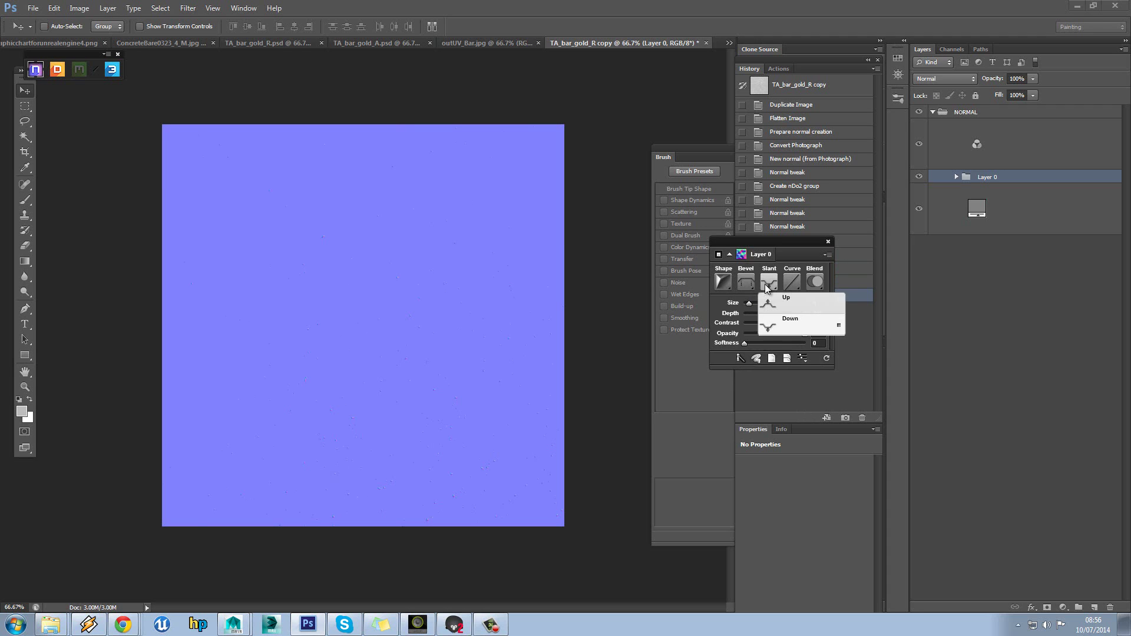
click(795, 281)
click(731, 283)
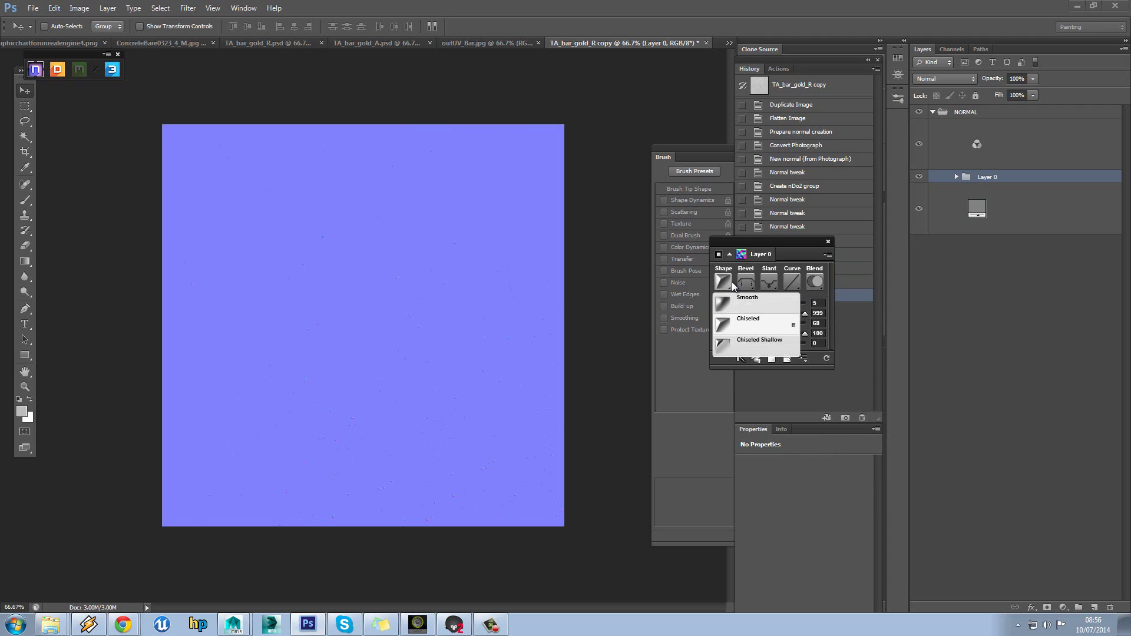
click(756, 347)
click(726, 282)
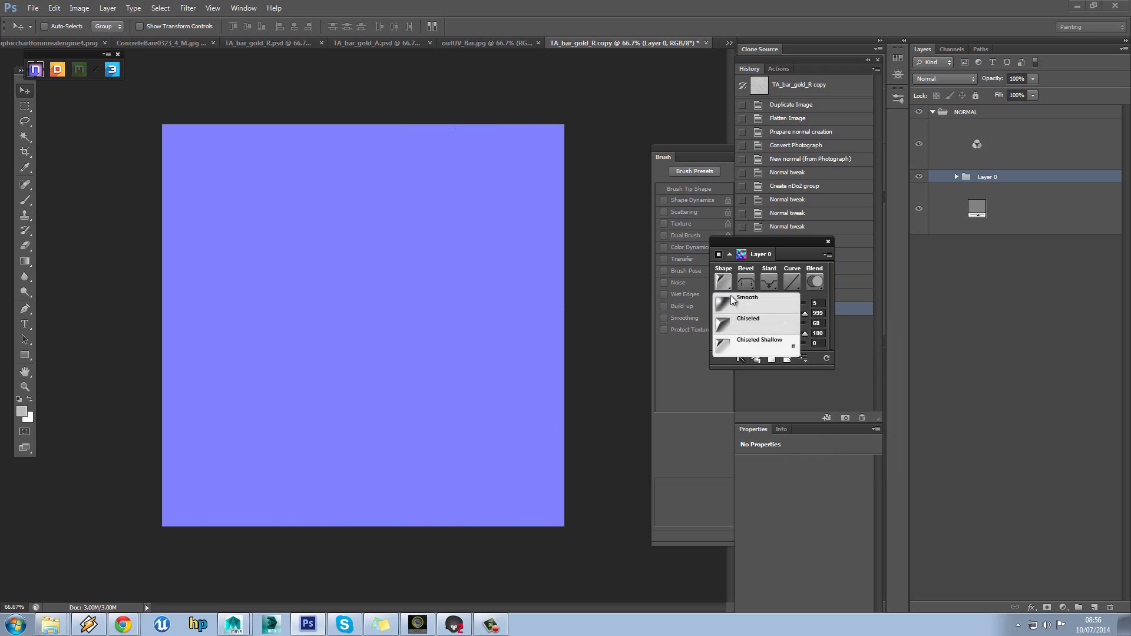
click(733, 301)
click(747, 282)
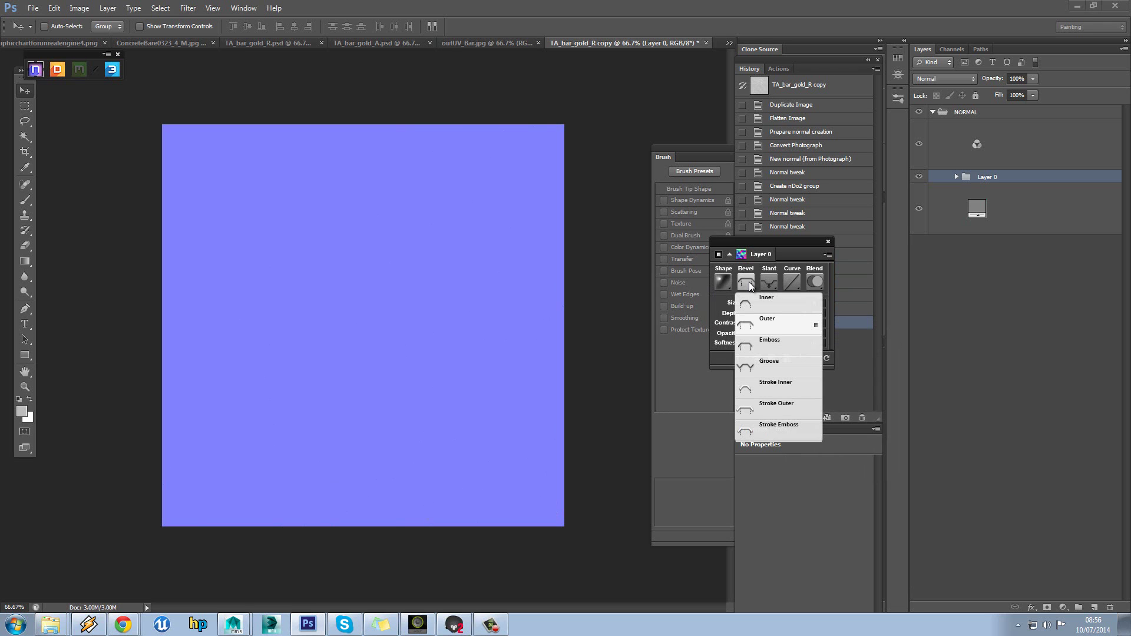
click(760, 303)
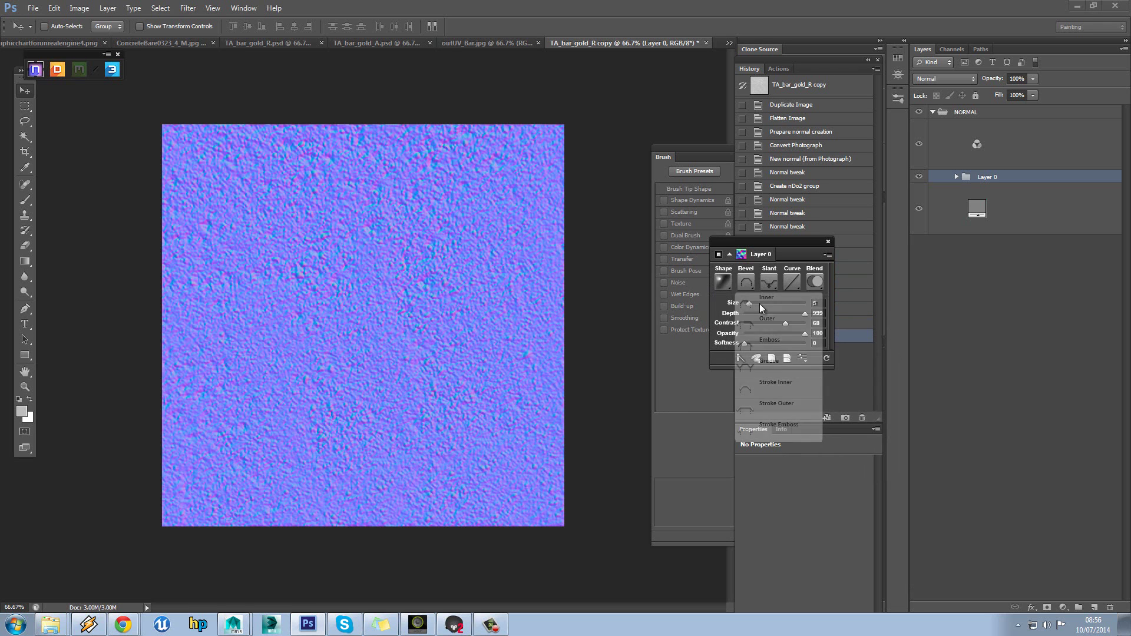
Step: Try different curve profiles on the normal map, including Half Round, and settle on Cove - Deep
click(793, 282)
click(815, 324)
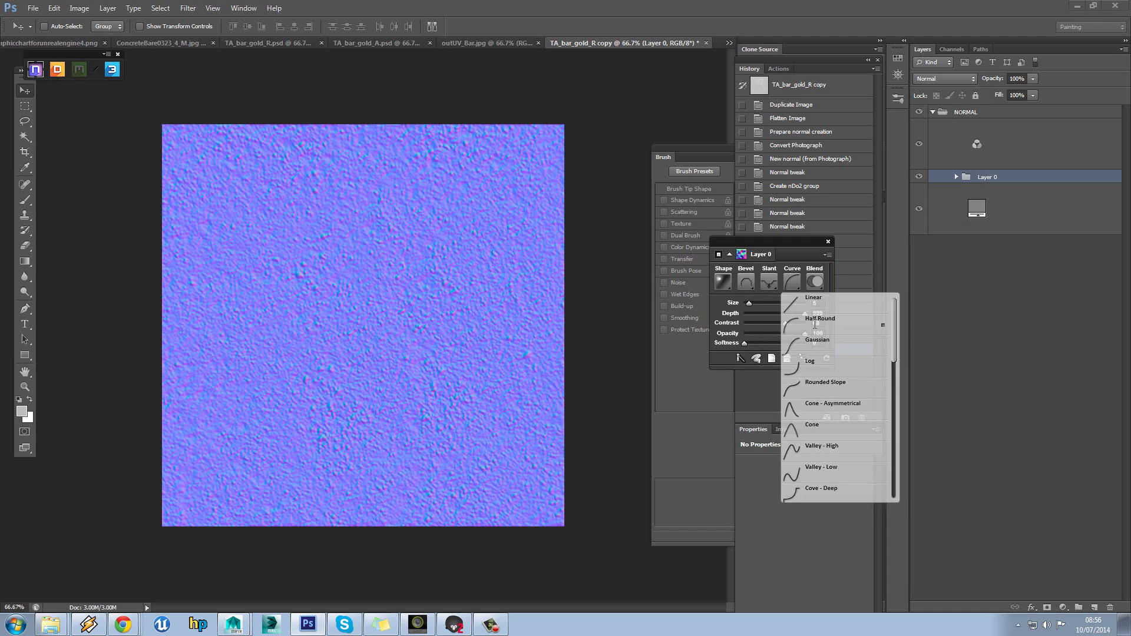
click(799, 291)
click(826, 338)
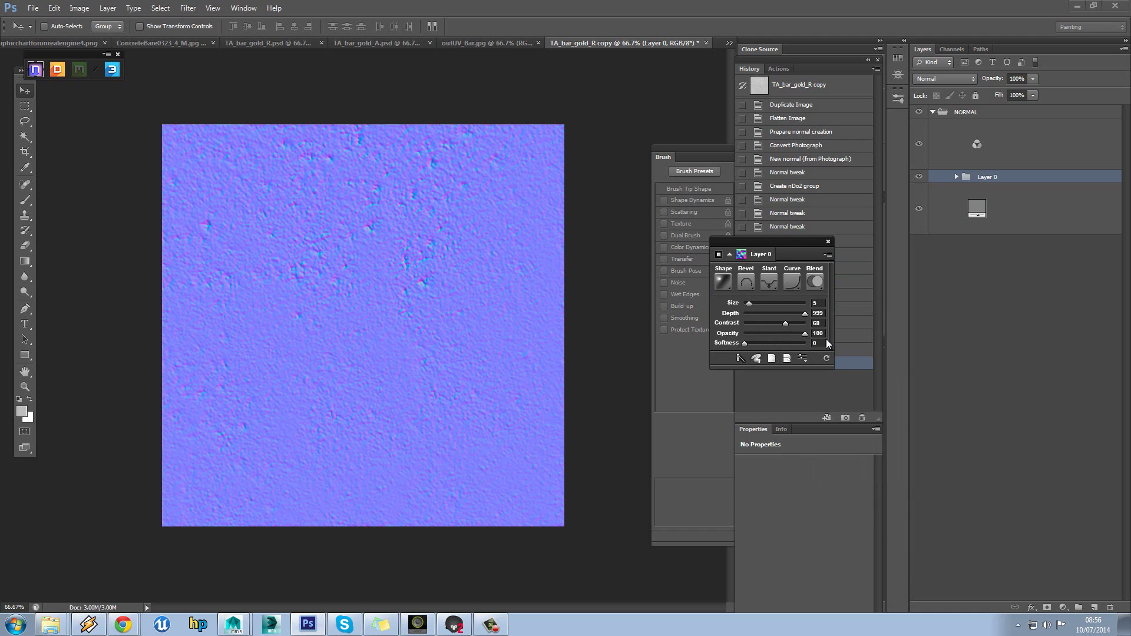
click(793, 283)
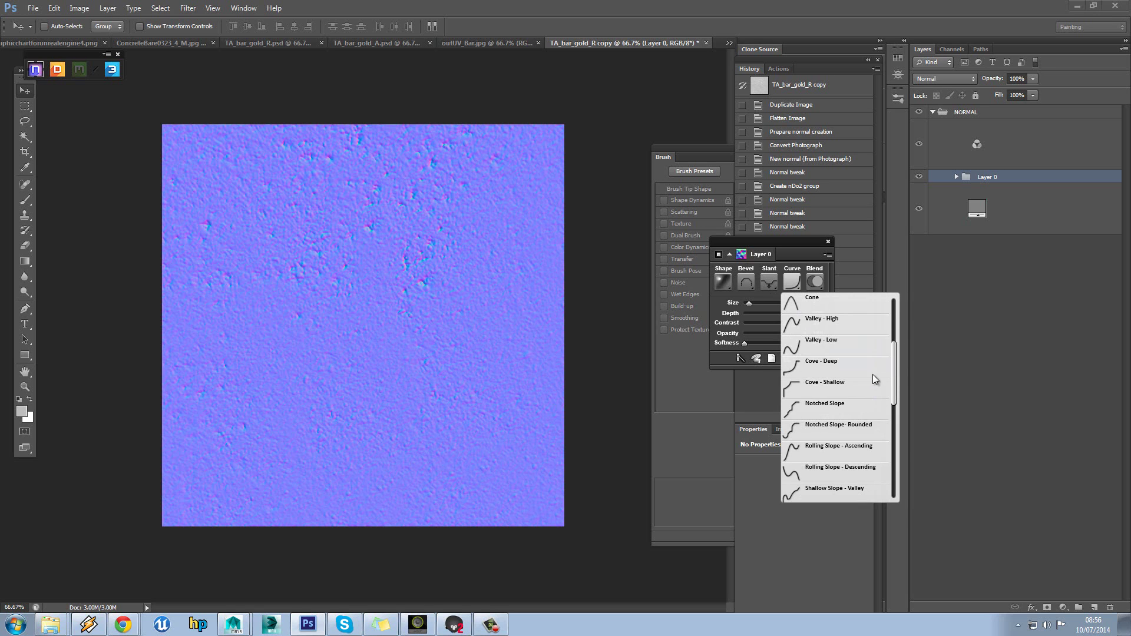
click(866, 375)
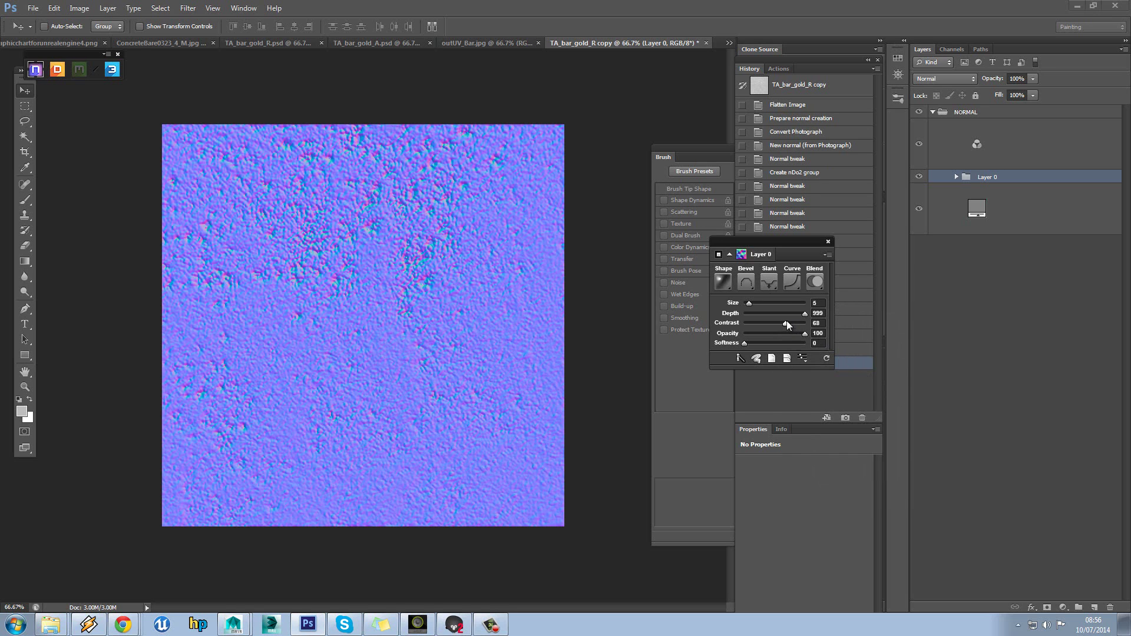
Step: Set the normal map's size to 2, depth to 94 and contrast to 70, keeping the current slant and shape
key(Return)
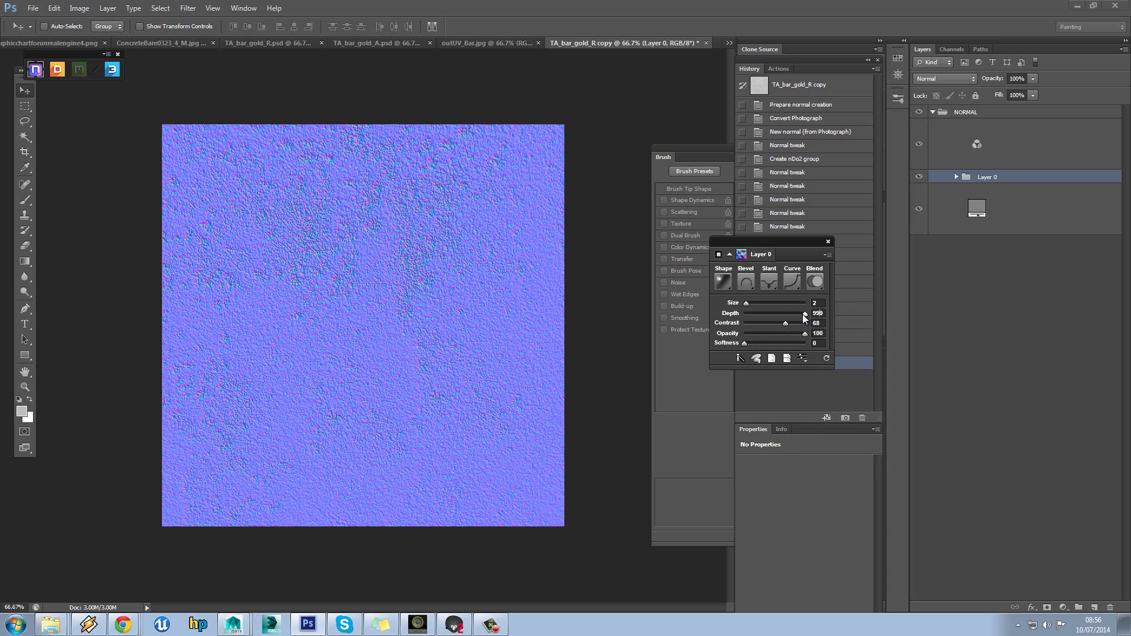
drag(772, 313, 744, 314)
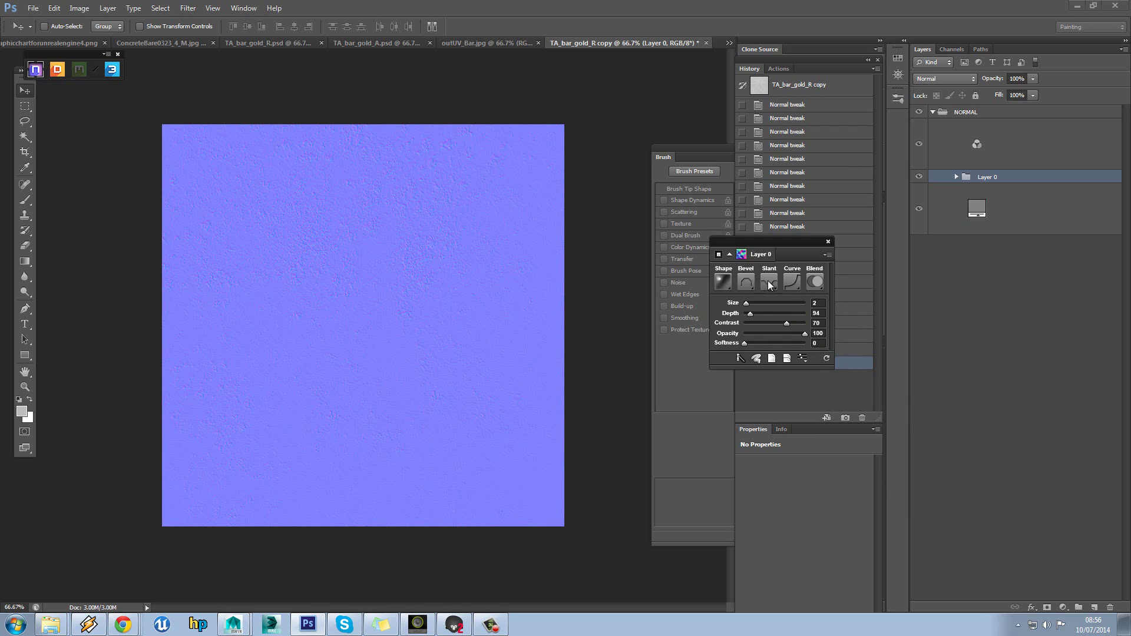
click(769, 285)
click(766, 313)
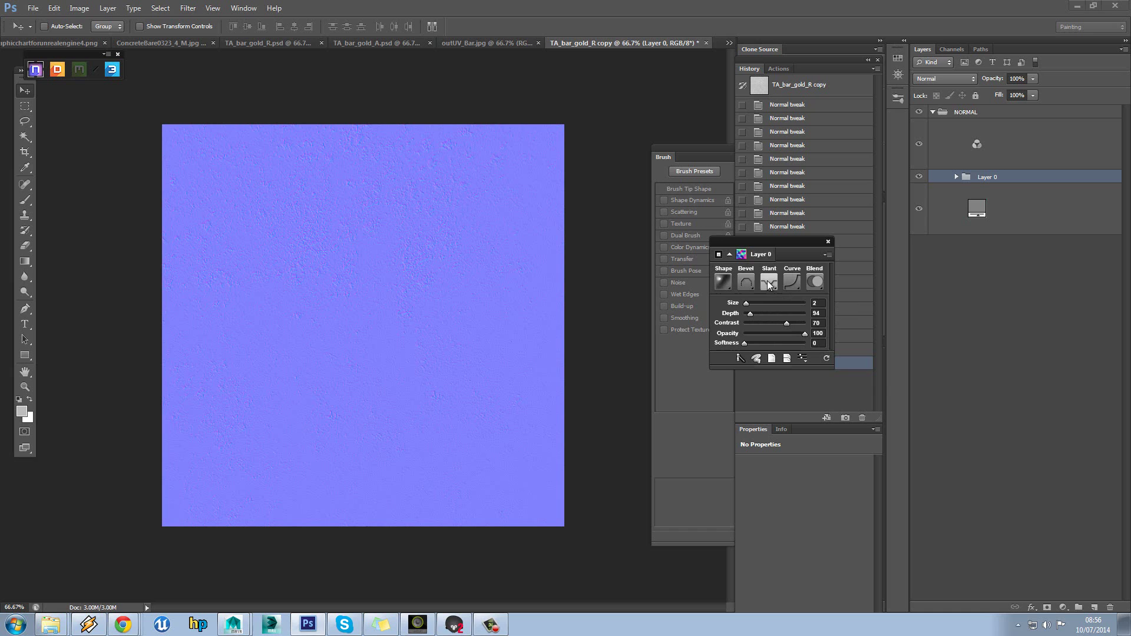
click(731, 284)
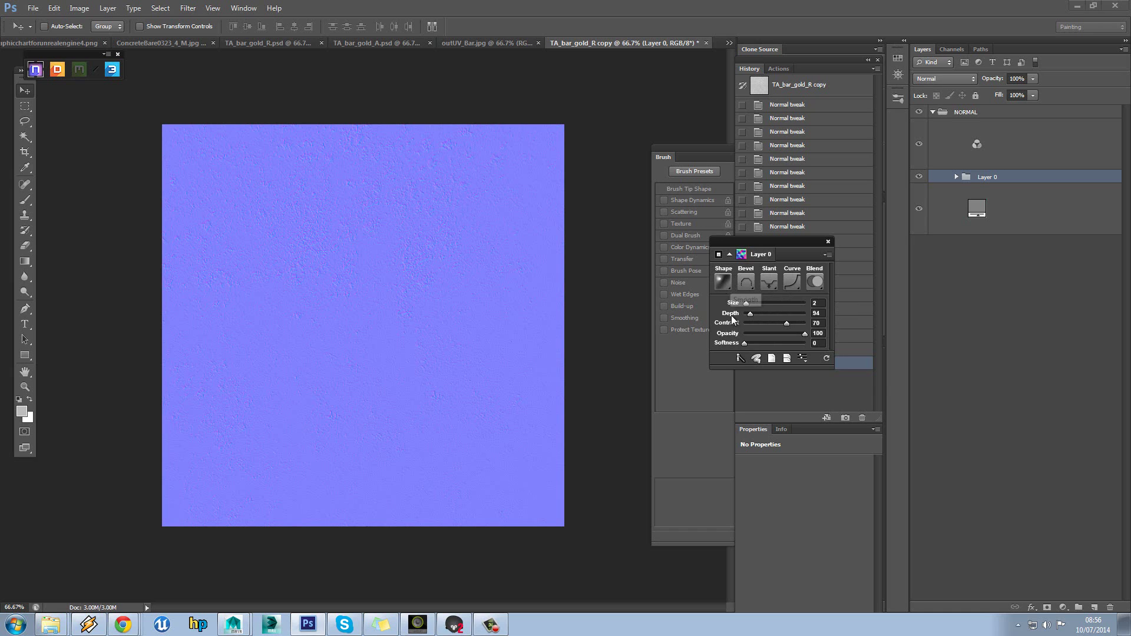
click(735, 318)
Step: Revert the duplicate to its original history snapshot and flatten it with Layer 1 visible, discarding the hidden layers
click(790, 87)
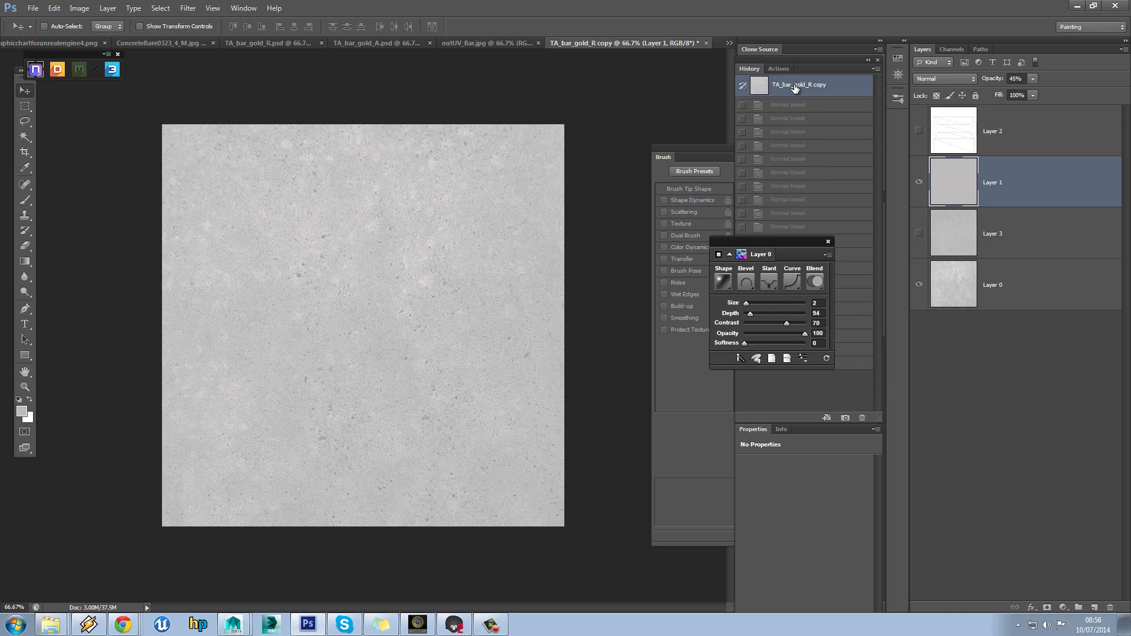
click(918, 182)
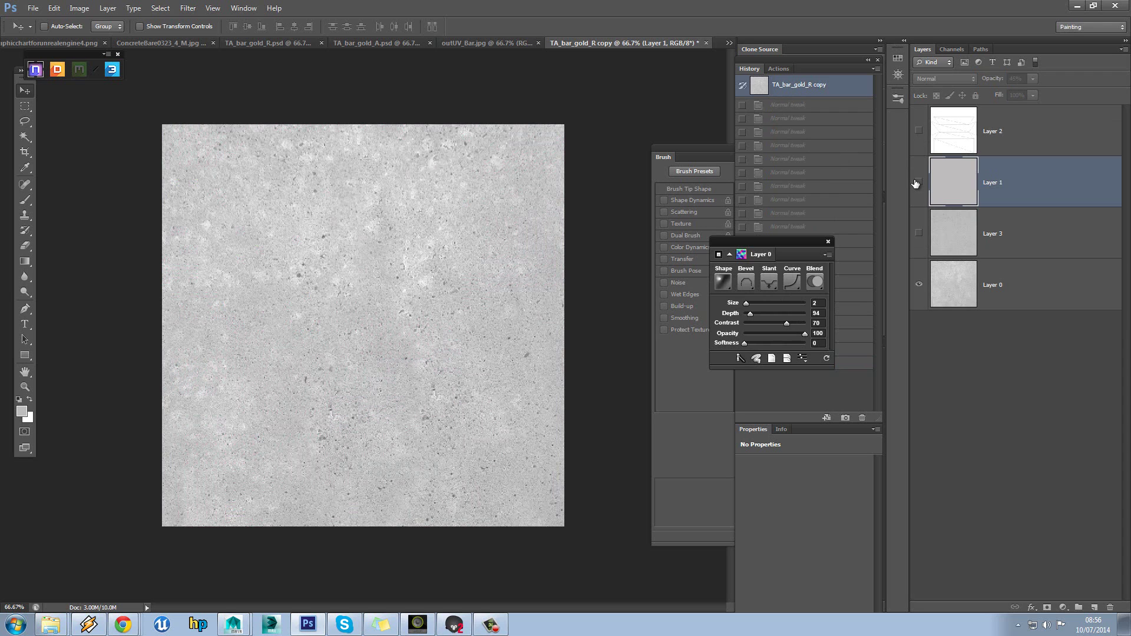
click(917, 184)
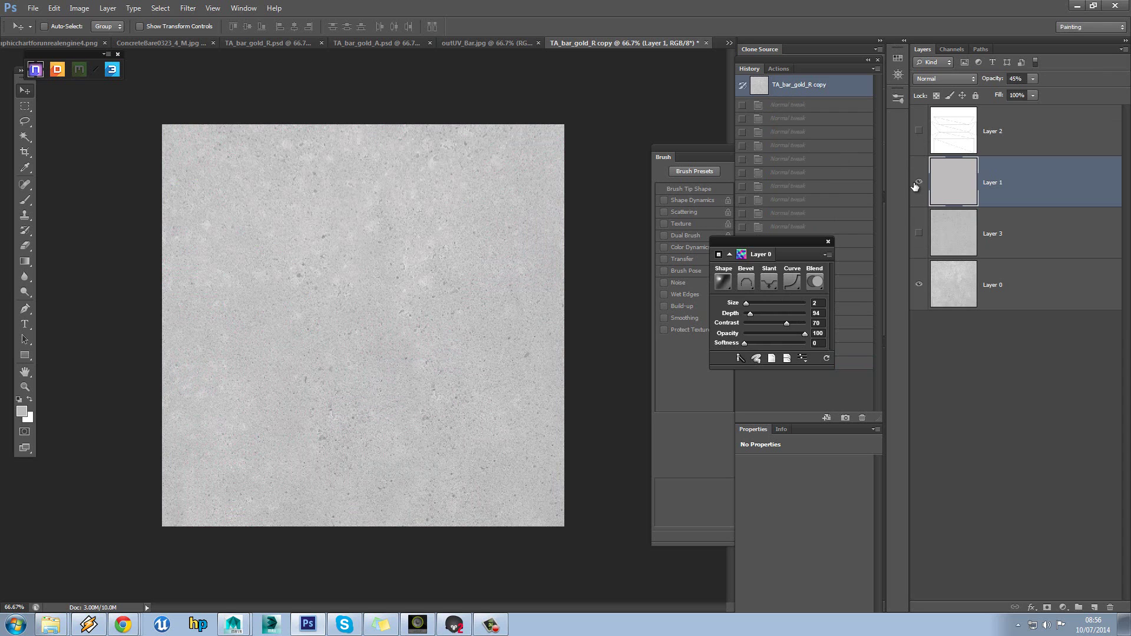
click(1121, 51)
click(1009, 271)
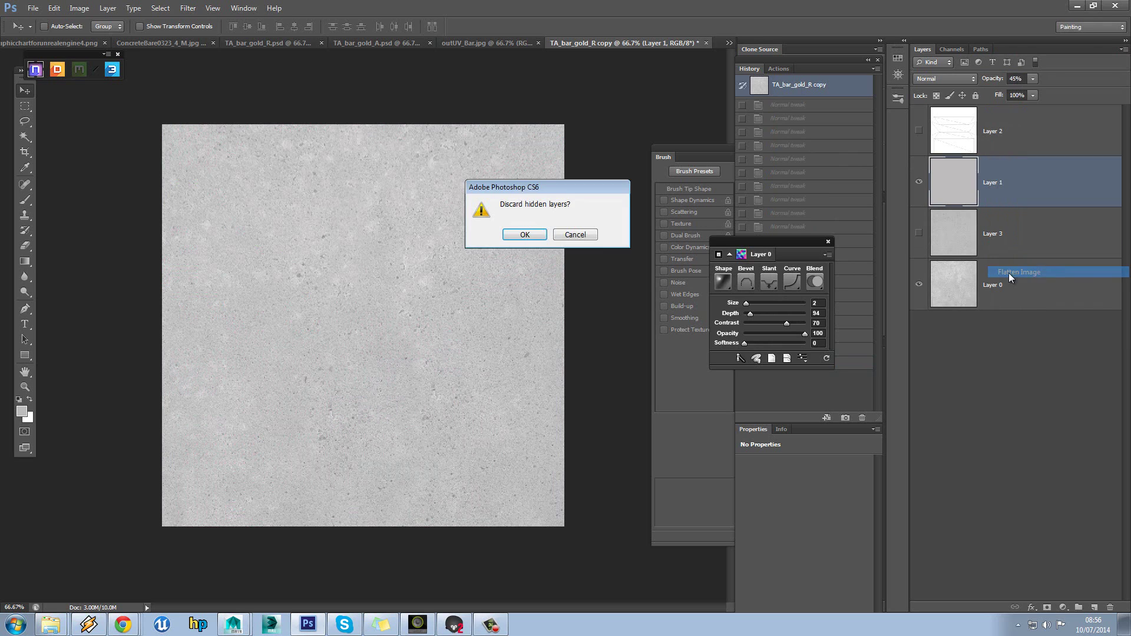
click(525, 234)
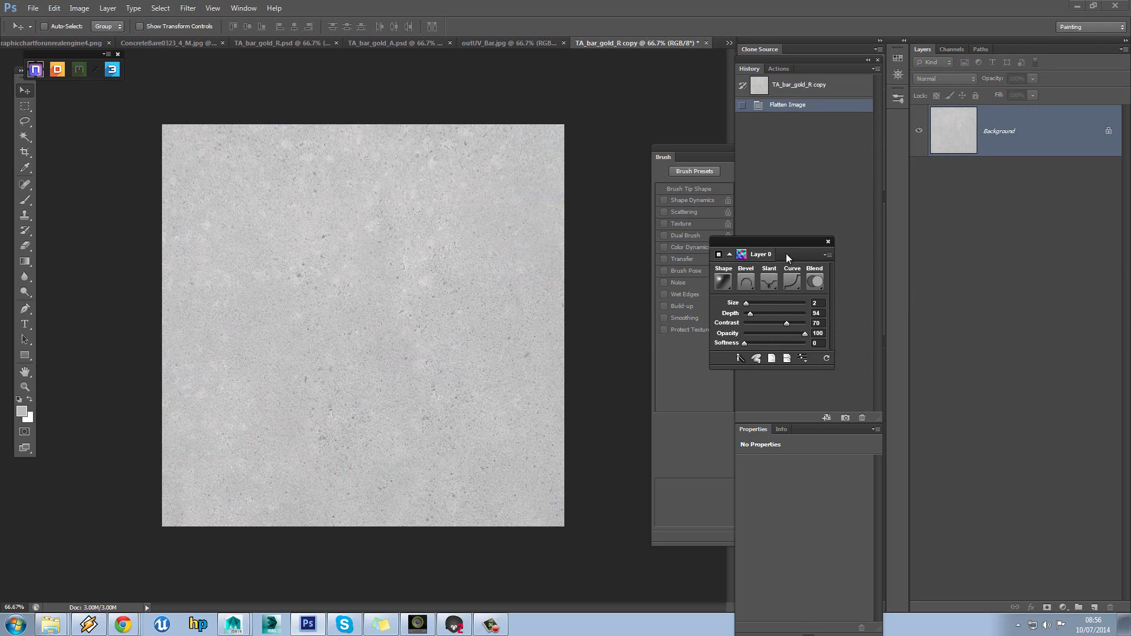
Step: Look through the nDo2 Photo-Normal presets for one that suits the fine pitted surface of the gold bar
click(828, 256)
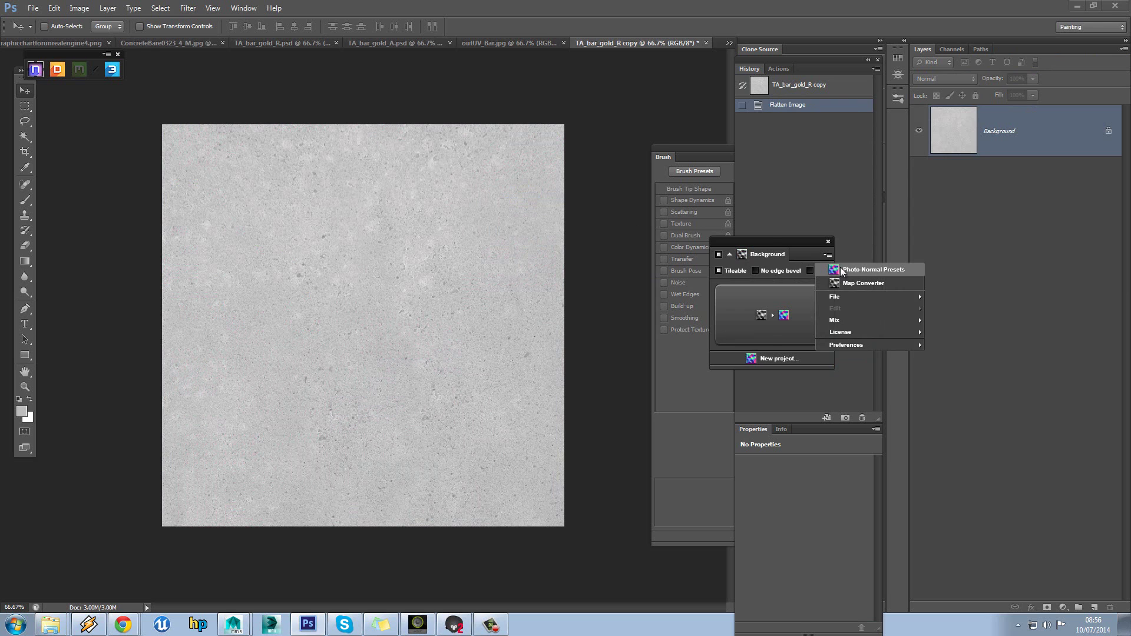
click(841, 271)
drag(772, 207, 765, 324)
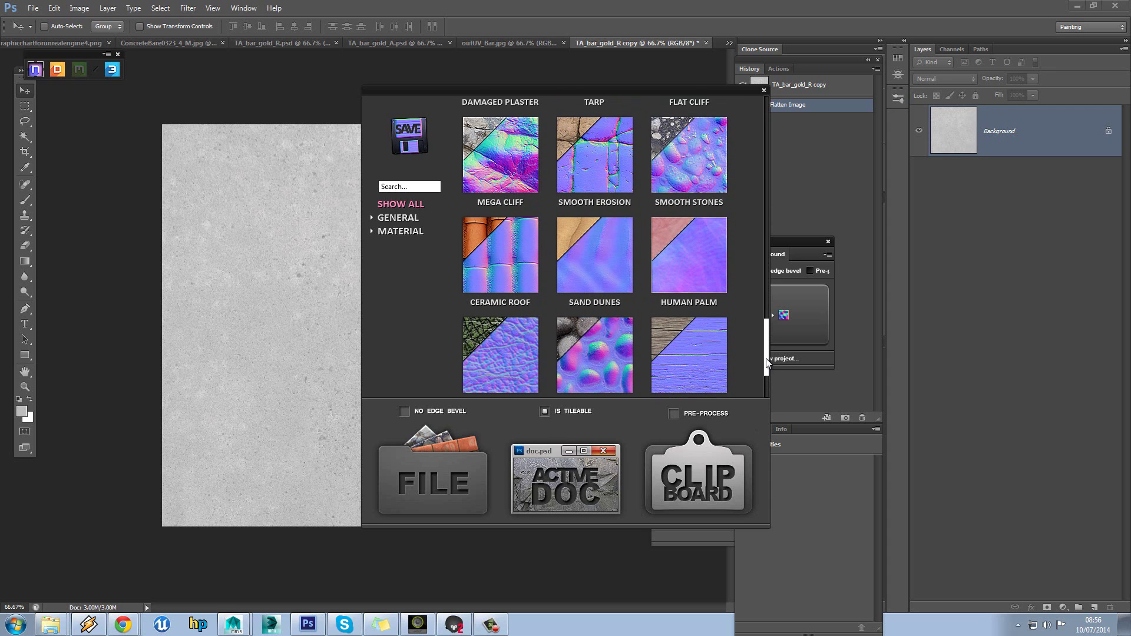
click(766, 89)
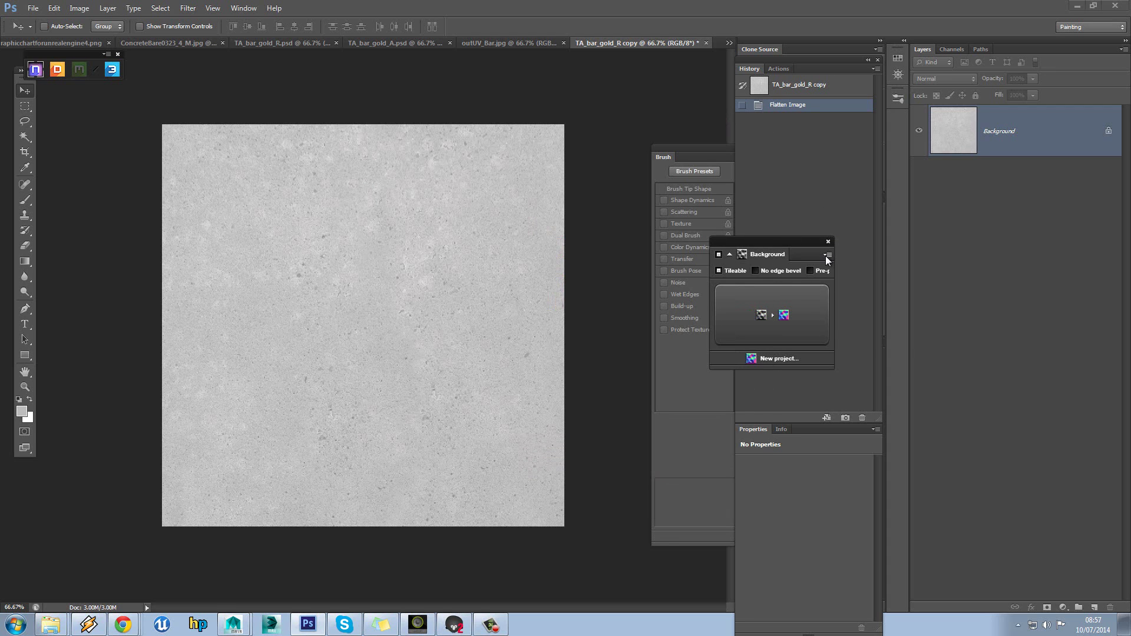
click(827, 255)
click(857, 270)
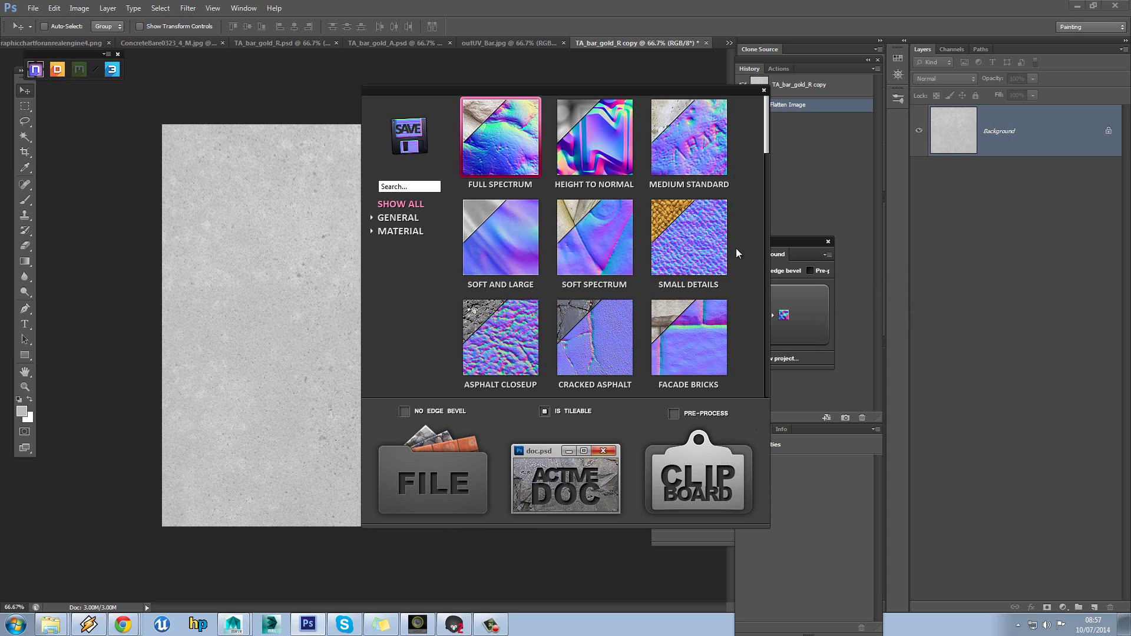
mouse_move(768, 128)
mouse_down()
mouse_move(765, 391)
mouse_move(761, 344)
mouse_up()
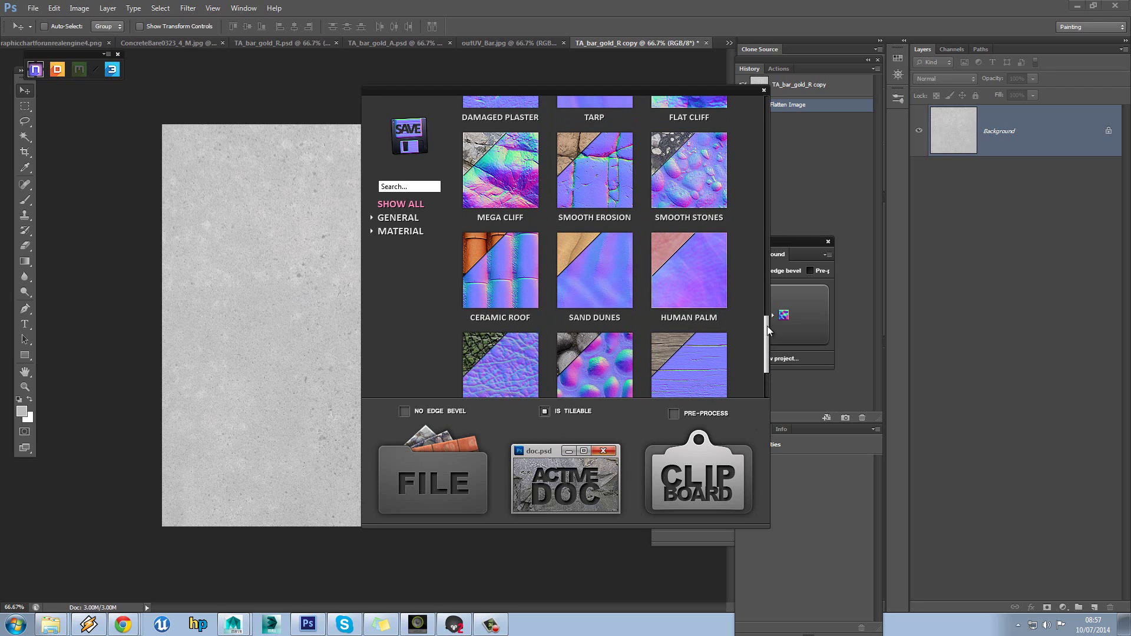
Step: Return the gloss copy to its flattened history state and convert the active document with the Smooth Erosion preset
click(772, 318)
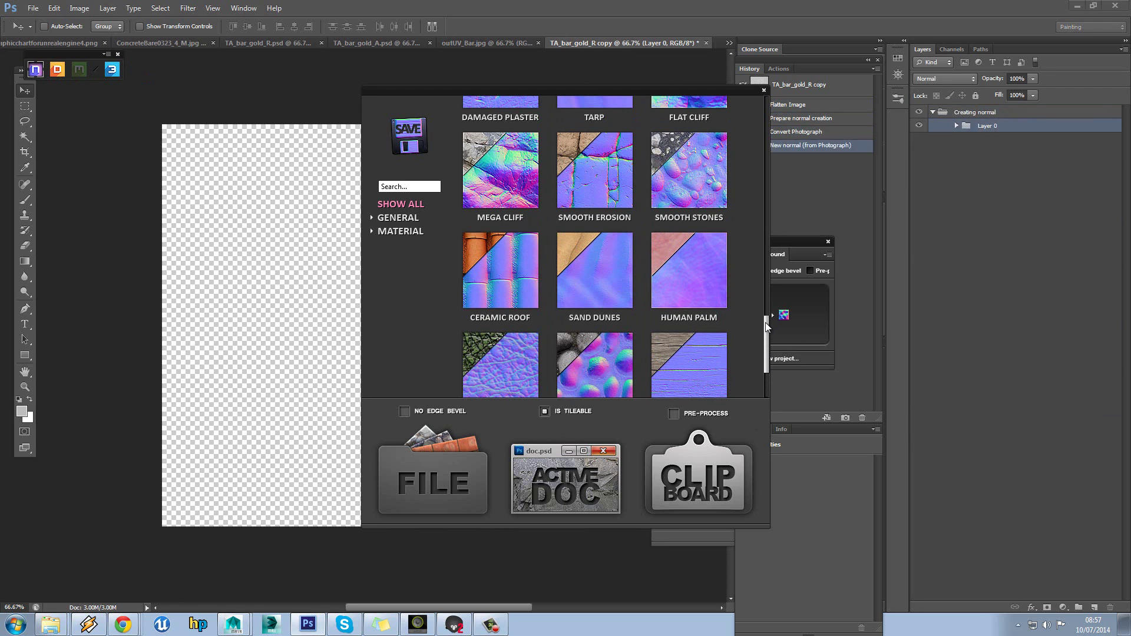
drag(768, 336, 767, 327)
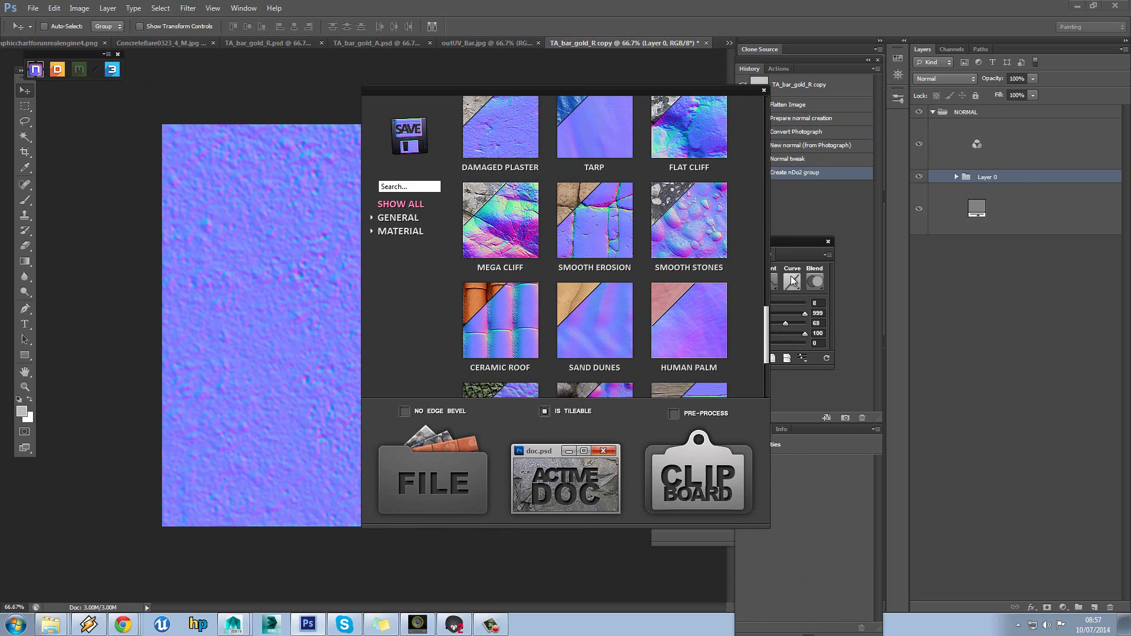
click(802, 89)
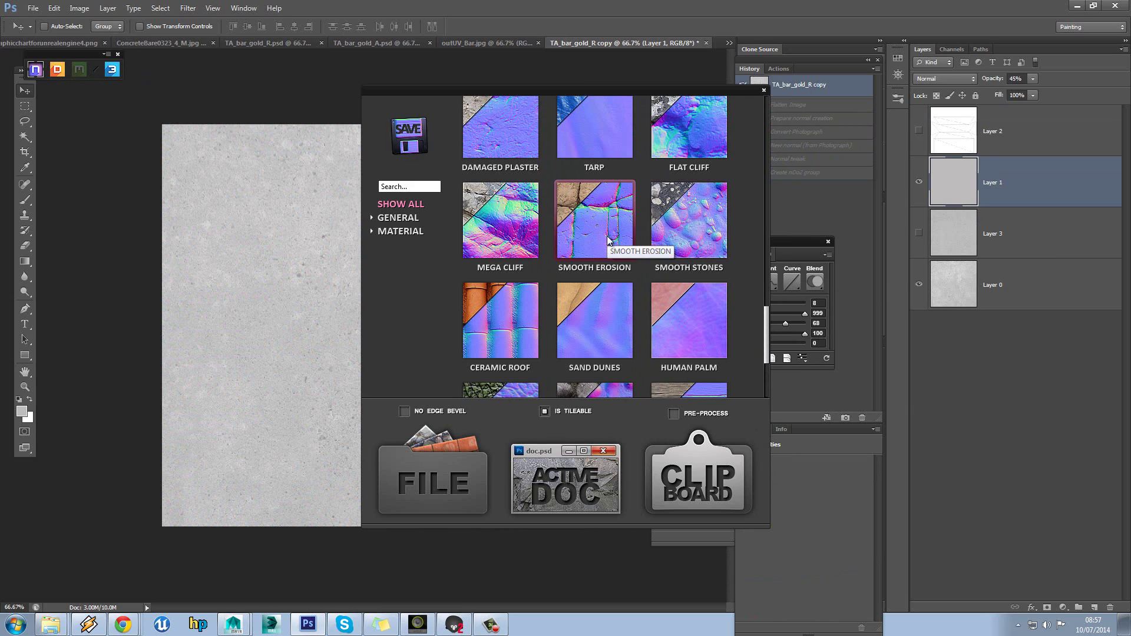
click(812, 108)
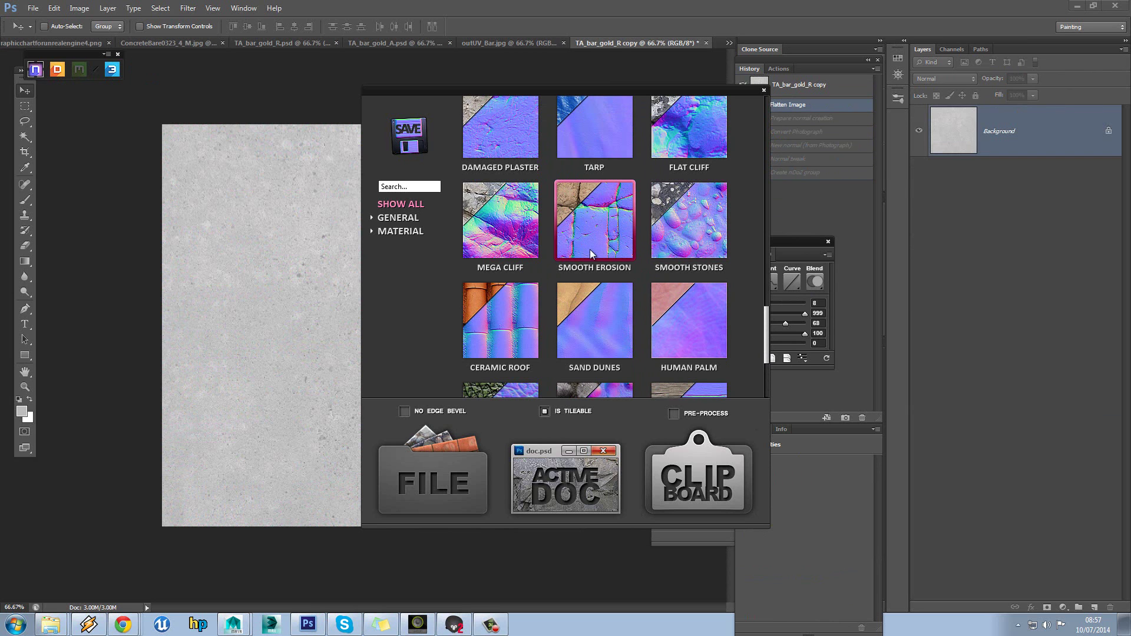
click(565, 479)
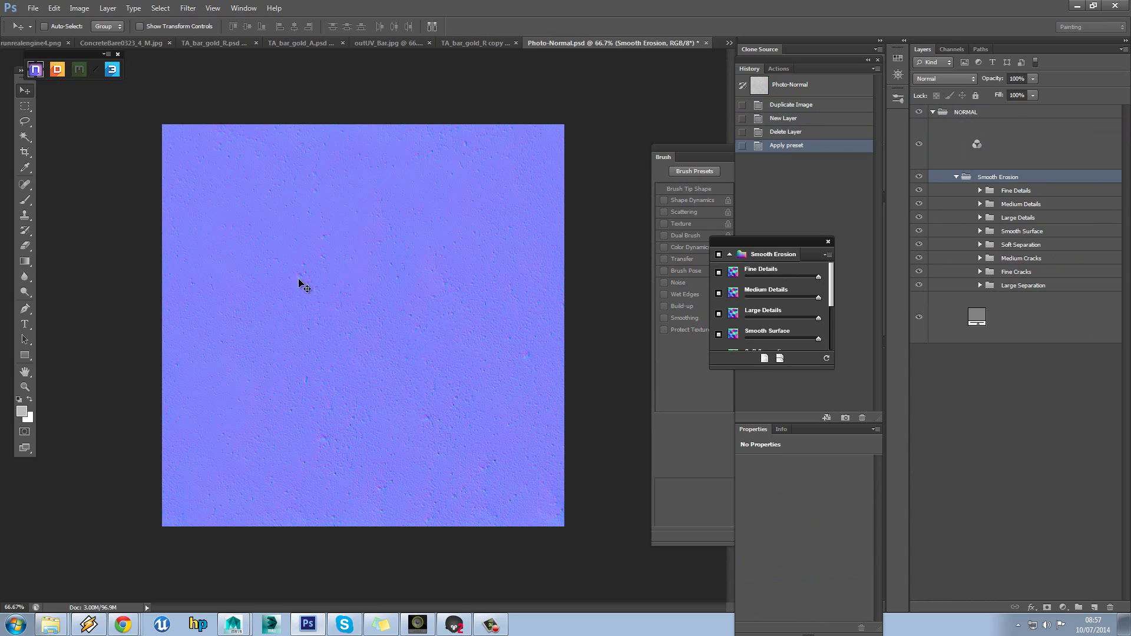
Step: Try different strengths for the Large Separation, Fine Cracks and Medium Cracks components of the Smooth Erosion normal map
drag(831, 299, 830, 347)
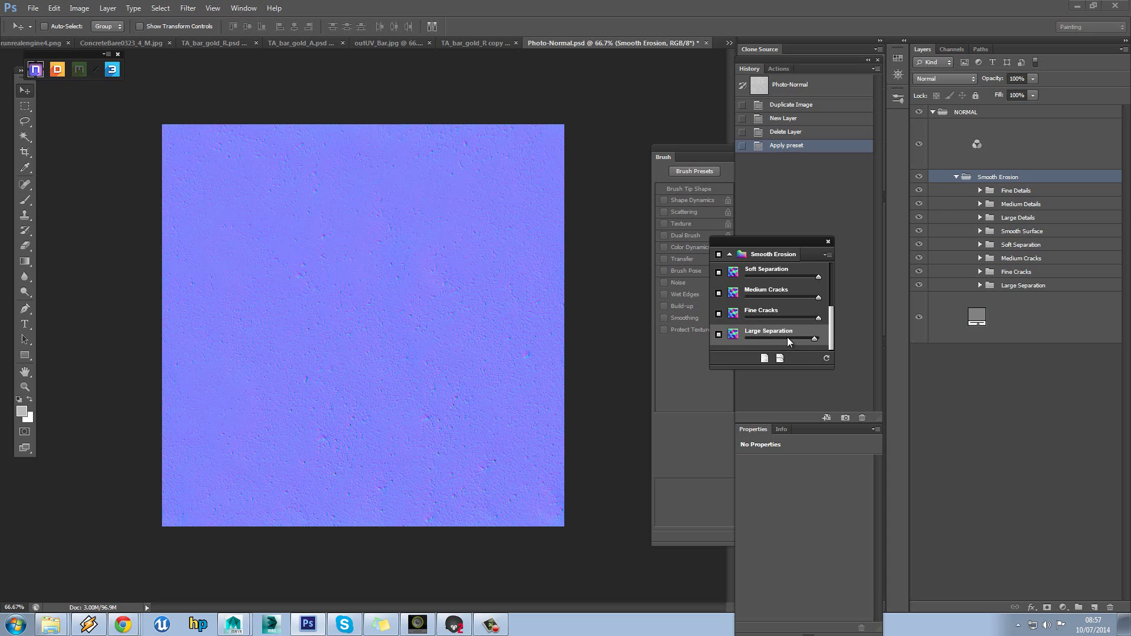
click(815, 340)
drag(757, 339, 748, 340)
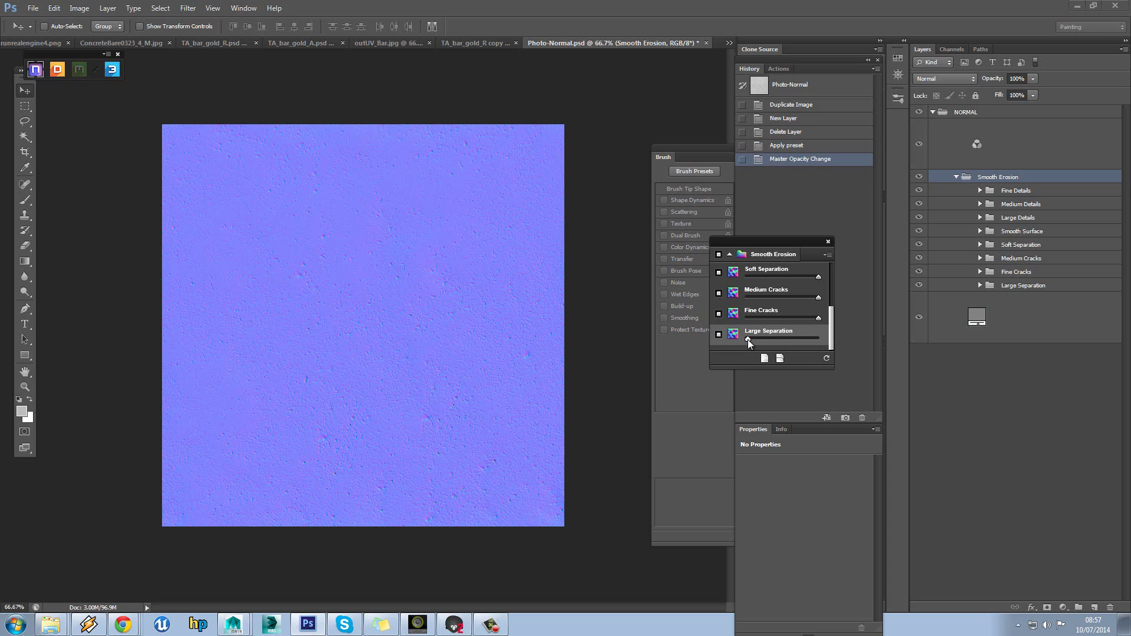
click(820, 340)
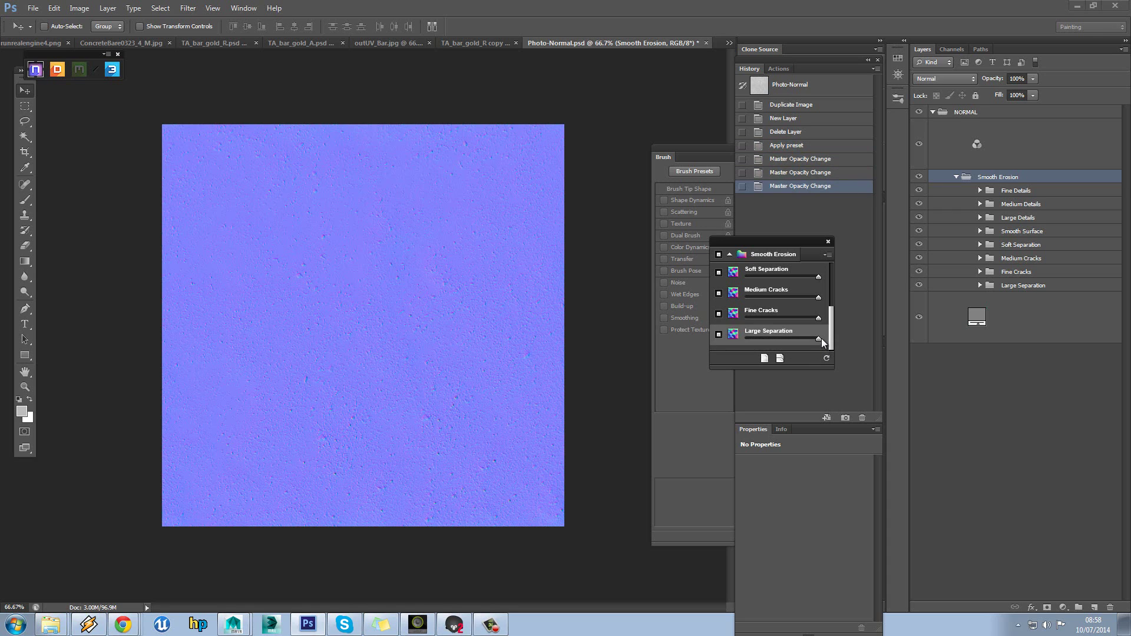
drag(788, 317, 823, 316)
click(772, 318)
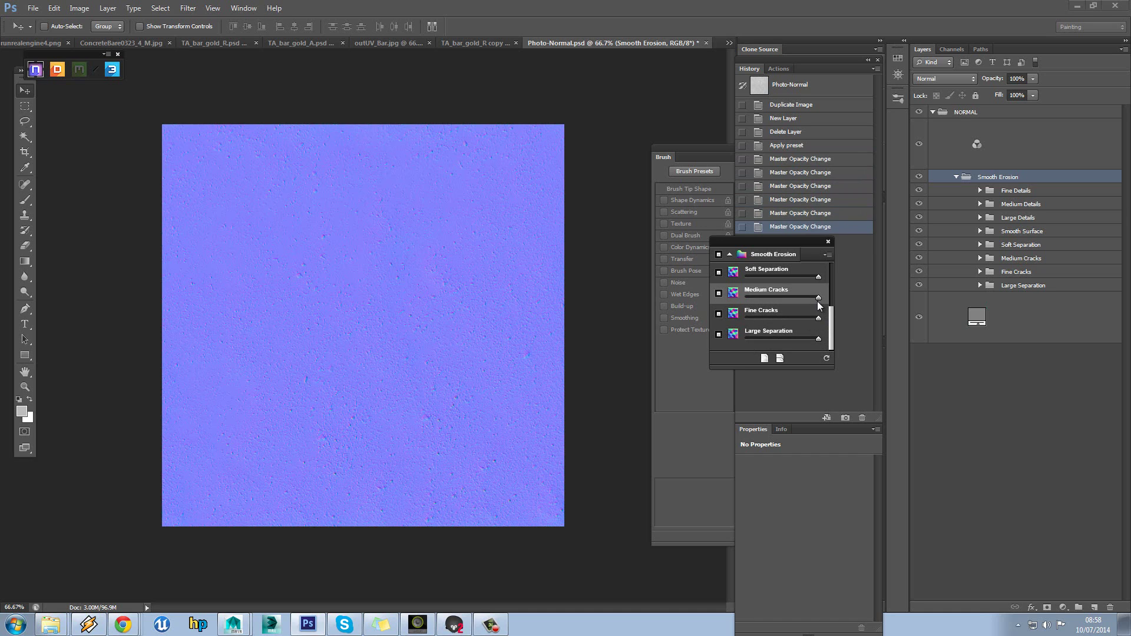
drag(734, 295, 735, 295)
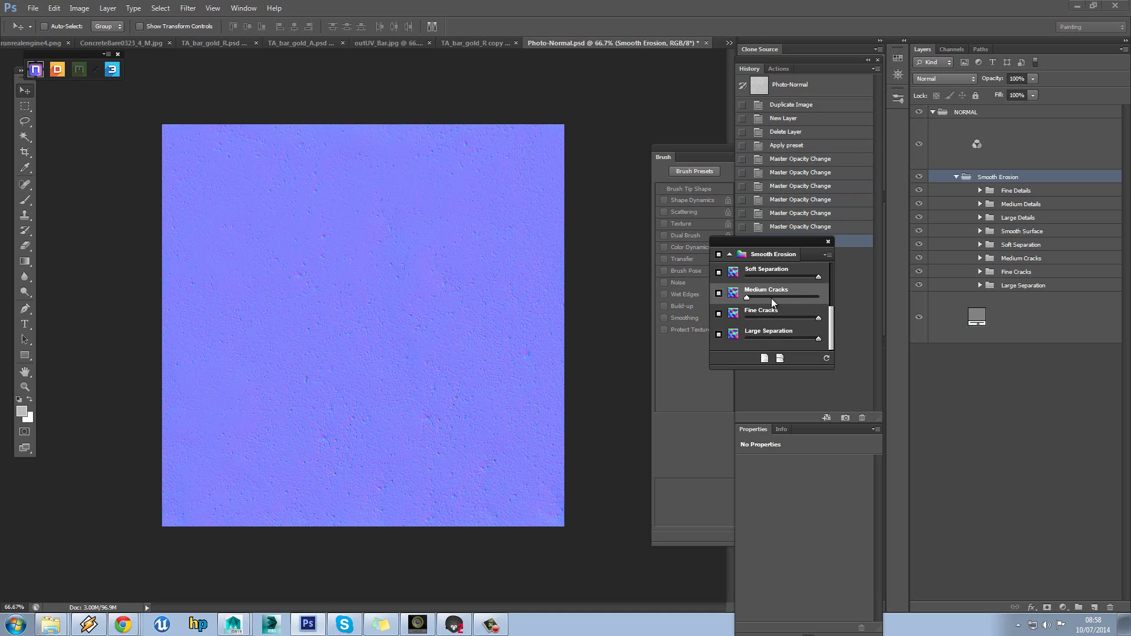
Step: Lower Smooth Surface to just over a third, Large Details to about a quarter and Medium Details to about a fifth of full strength
drag(832, 318, 832, 296)
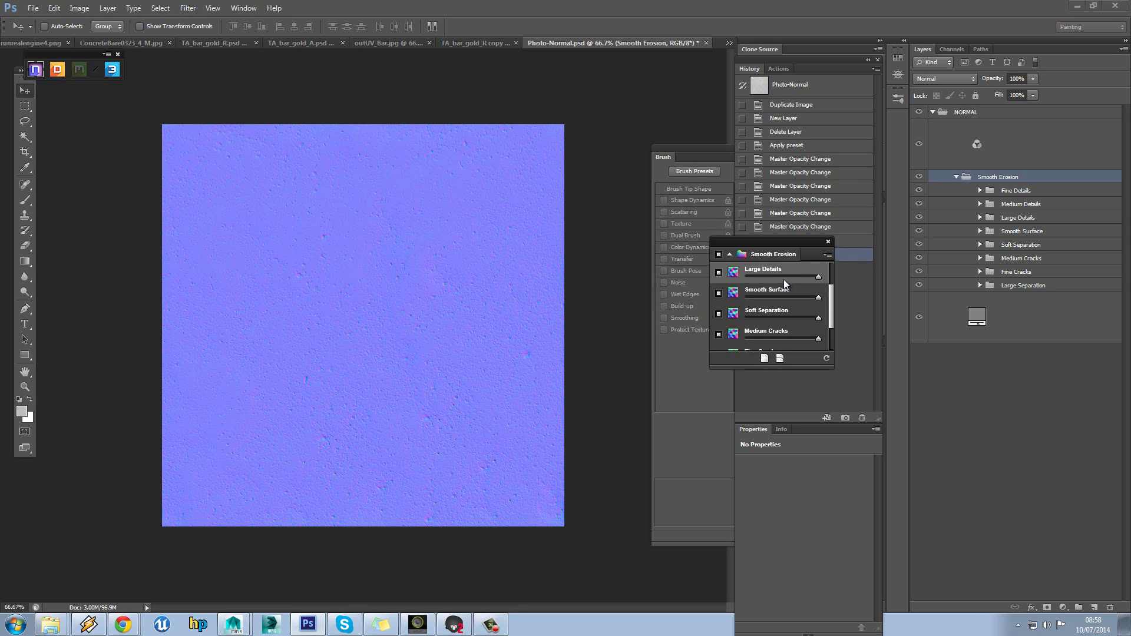
drag(819, 297, 800, 297)
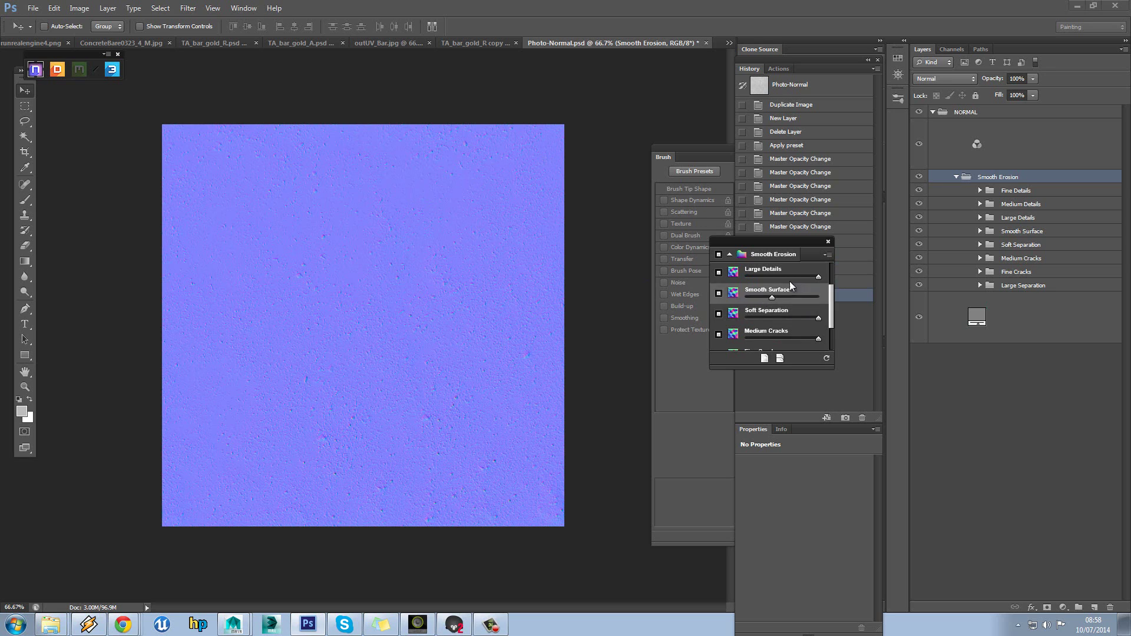
drag(831, 318, 829, 298)
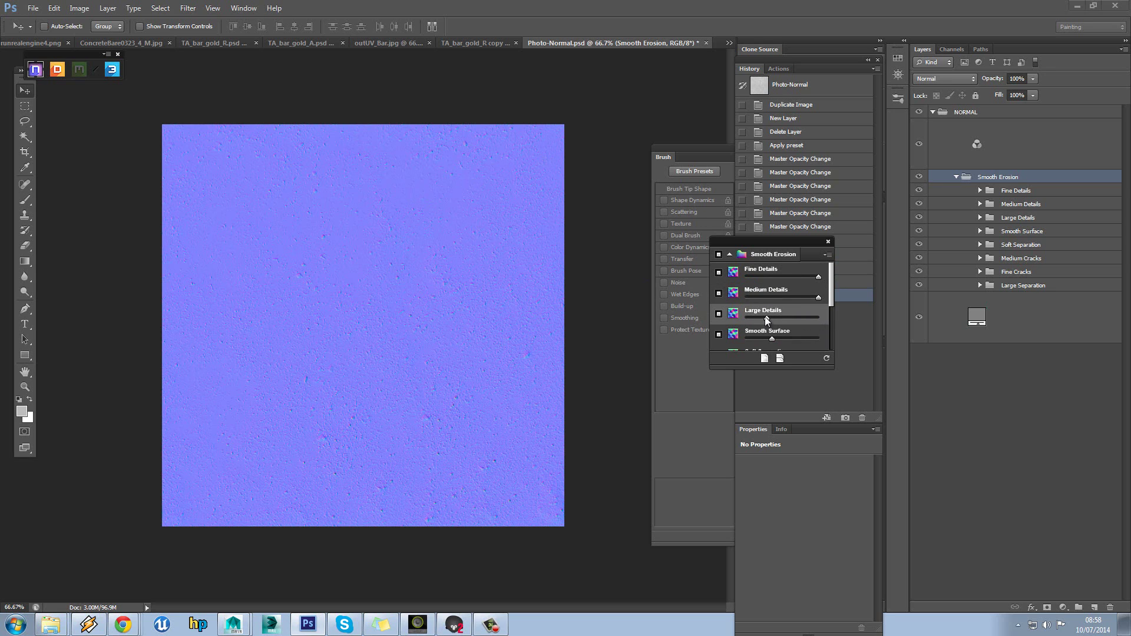
click(766, 317)
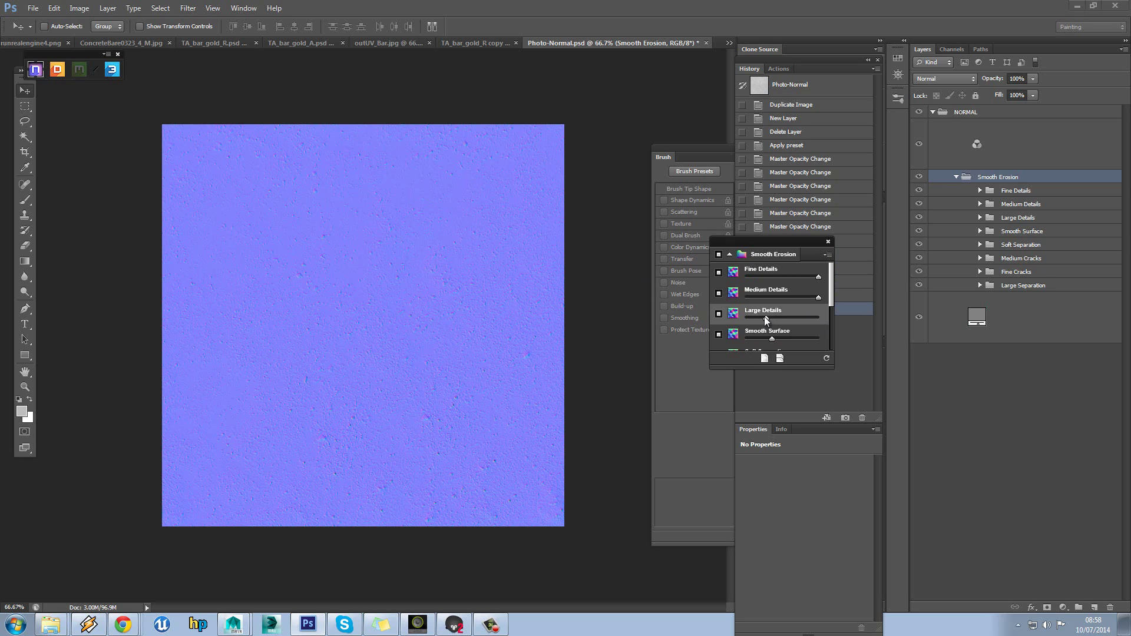
drag(765, 316, 756, 293)
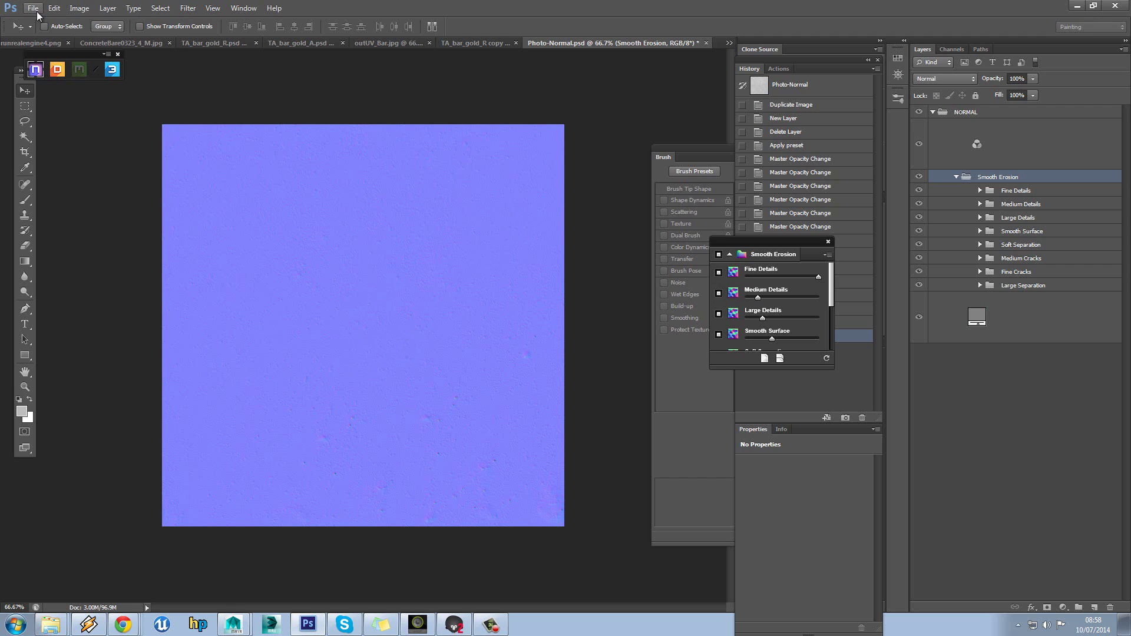
Step: Save the normal map as TA_Gold_Bumps_N in PSD format in the PBRMaterialTesting project's images folder
click(33, 8)
click(80, 149)
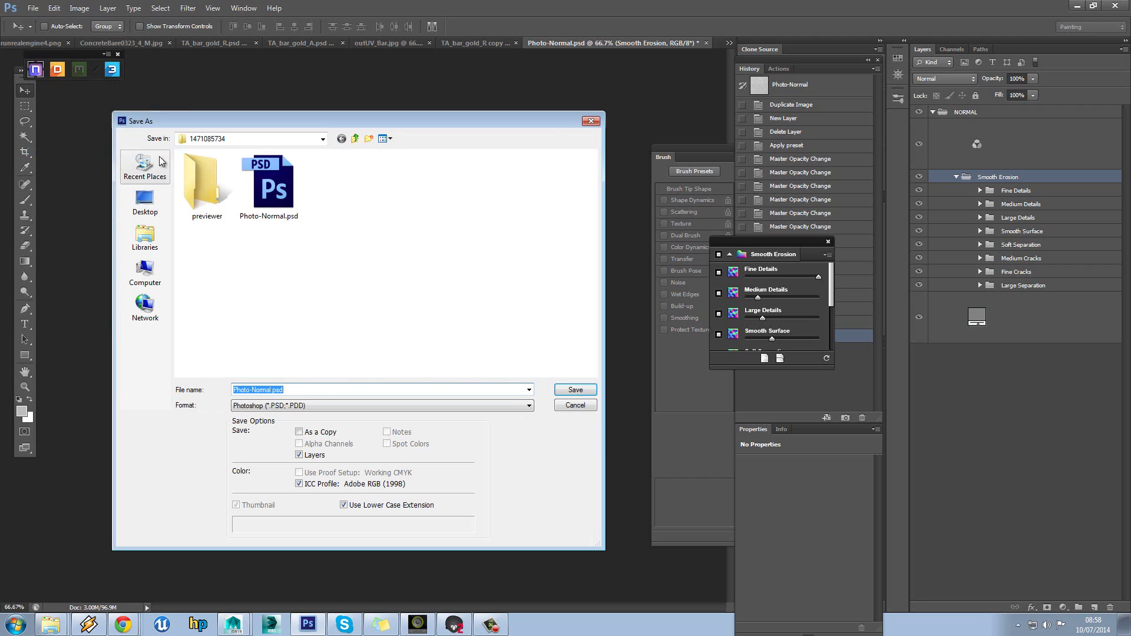
click(323, 139)
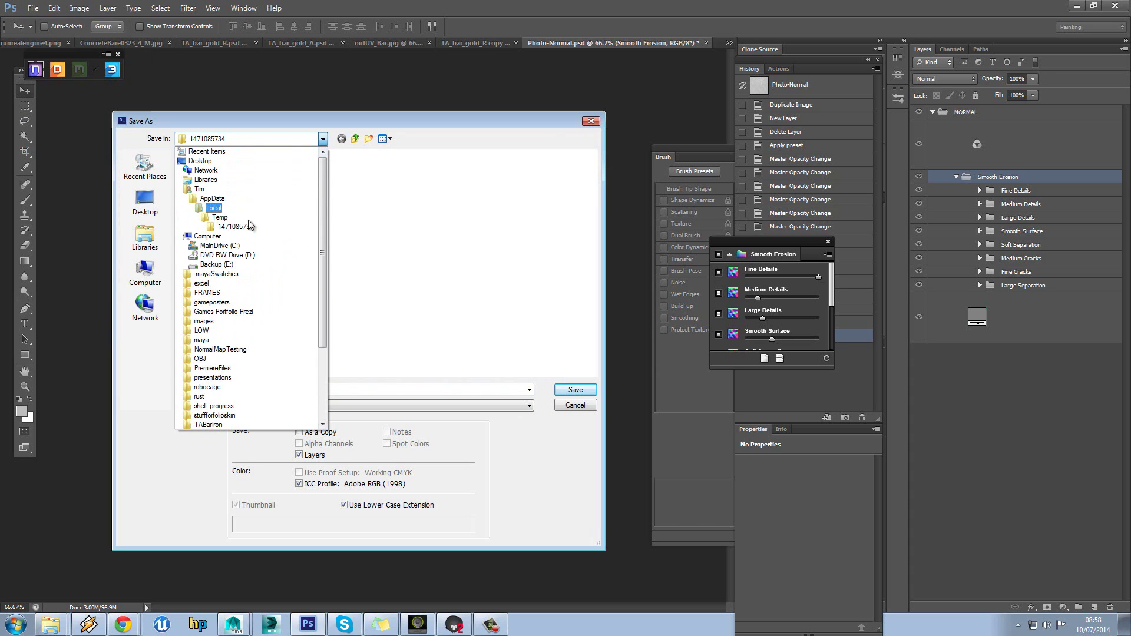
click(286, 125)
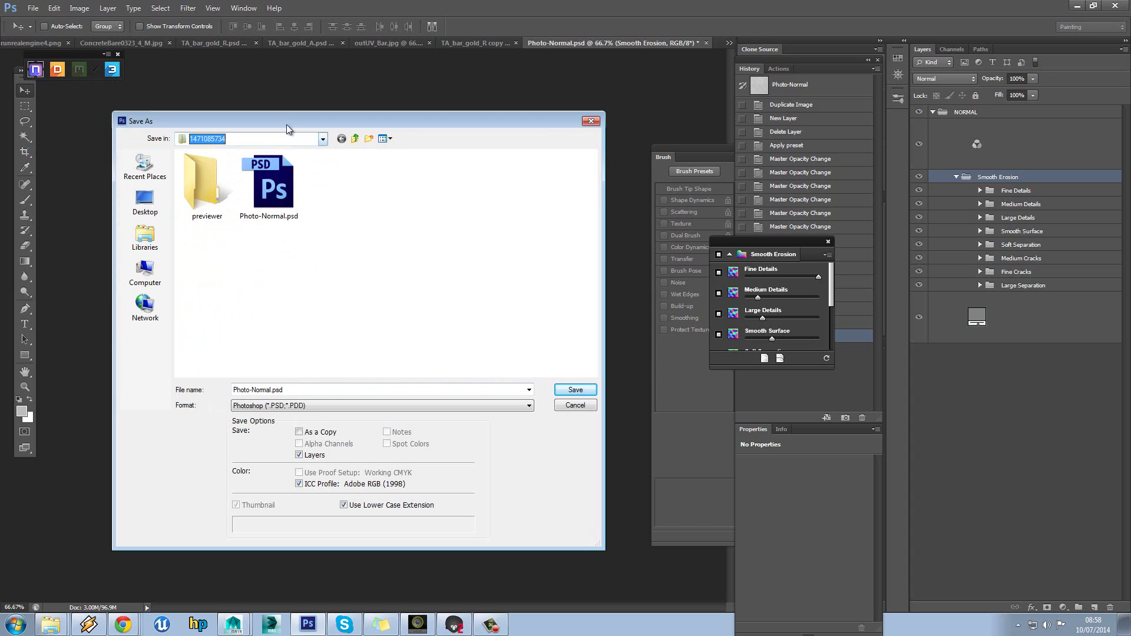
click(145, 167)
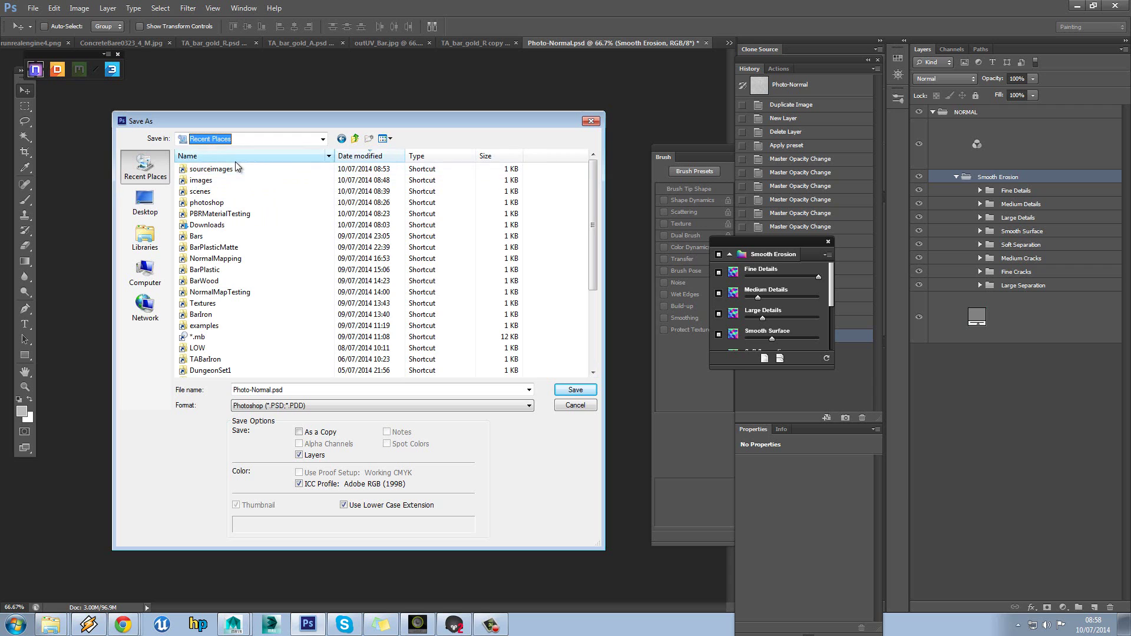
double_click(235, 168)
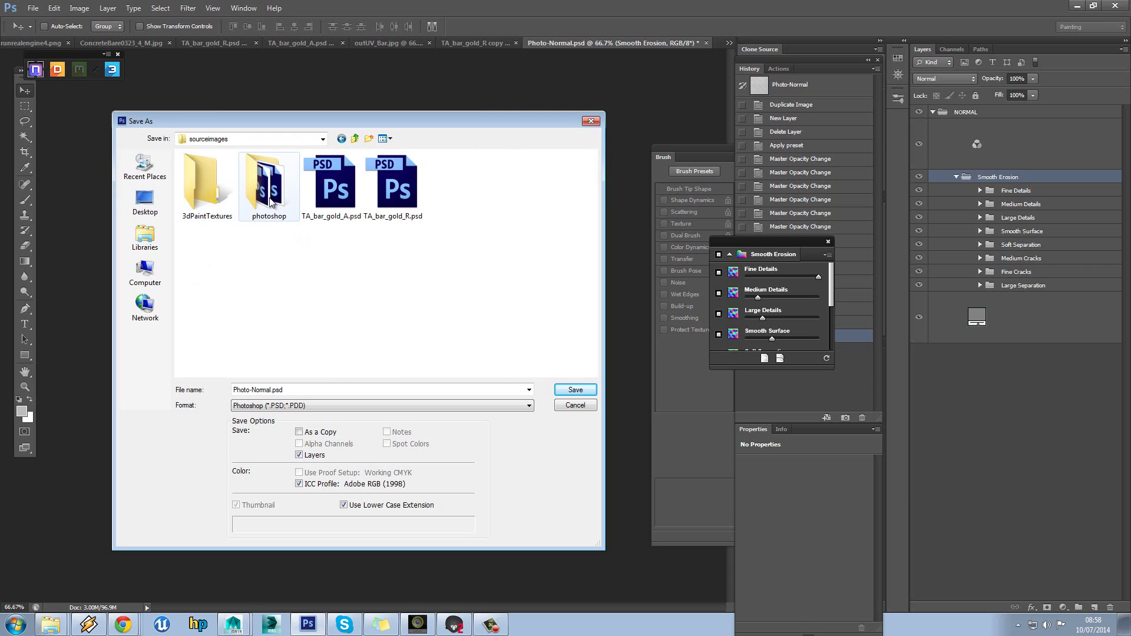
click(355, 139)
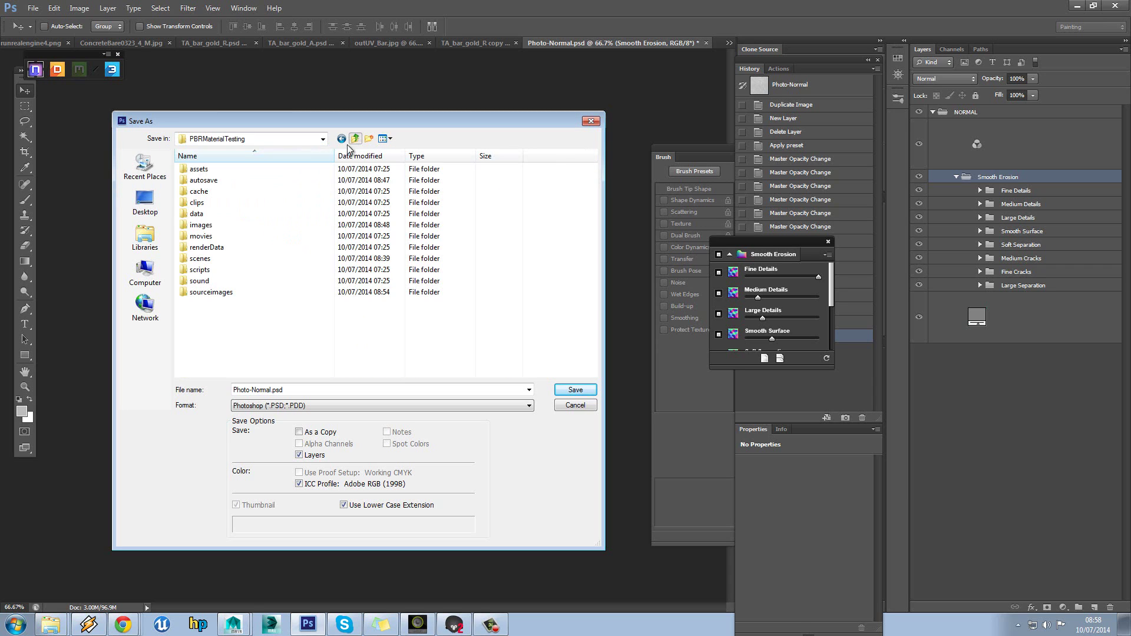
double_click(201, 225)
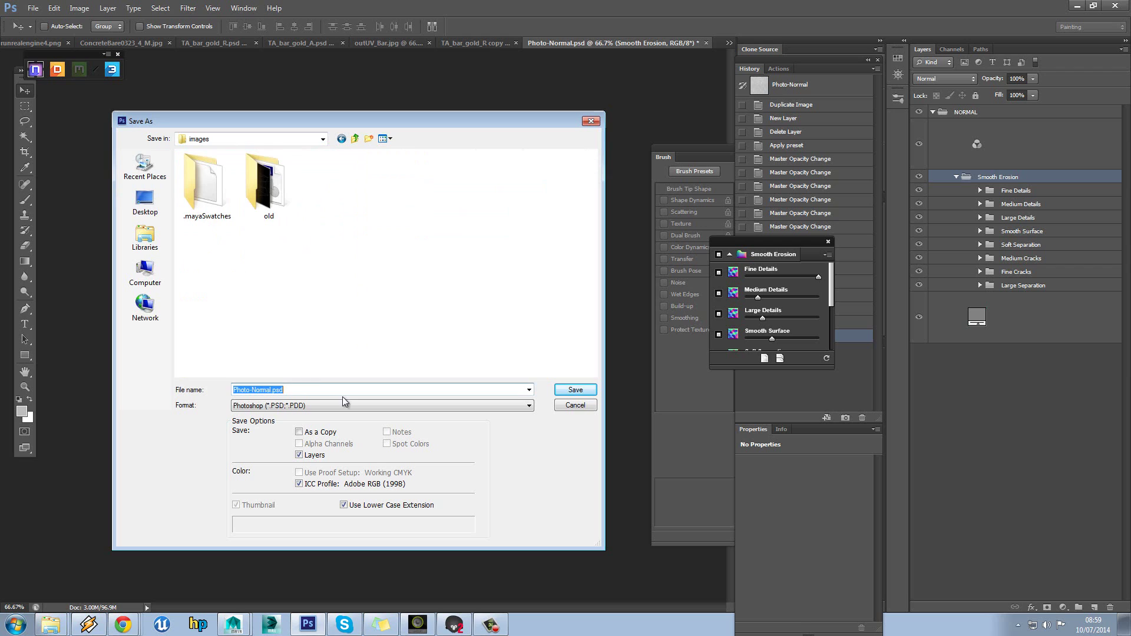
text(TA_Gold_Bumps_N)
click(576, 390)
click(707, 192)
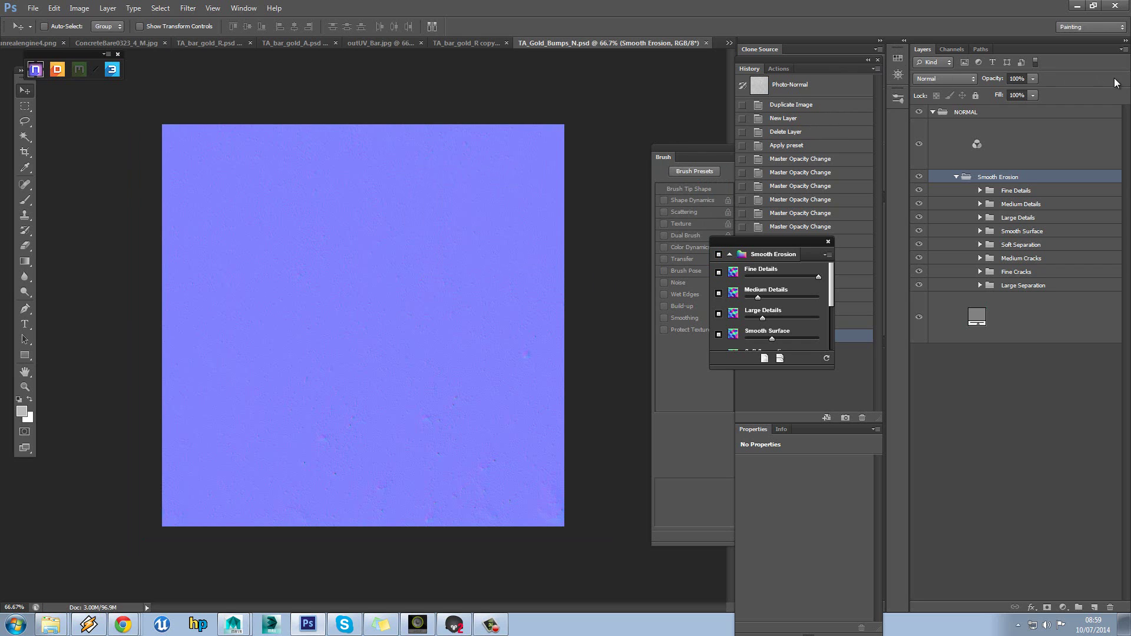
Step: Flatten the normal map and select its whole canvas, and revert both to the last opacity change in the history
click(1123, 49)
click(1025, 271)
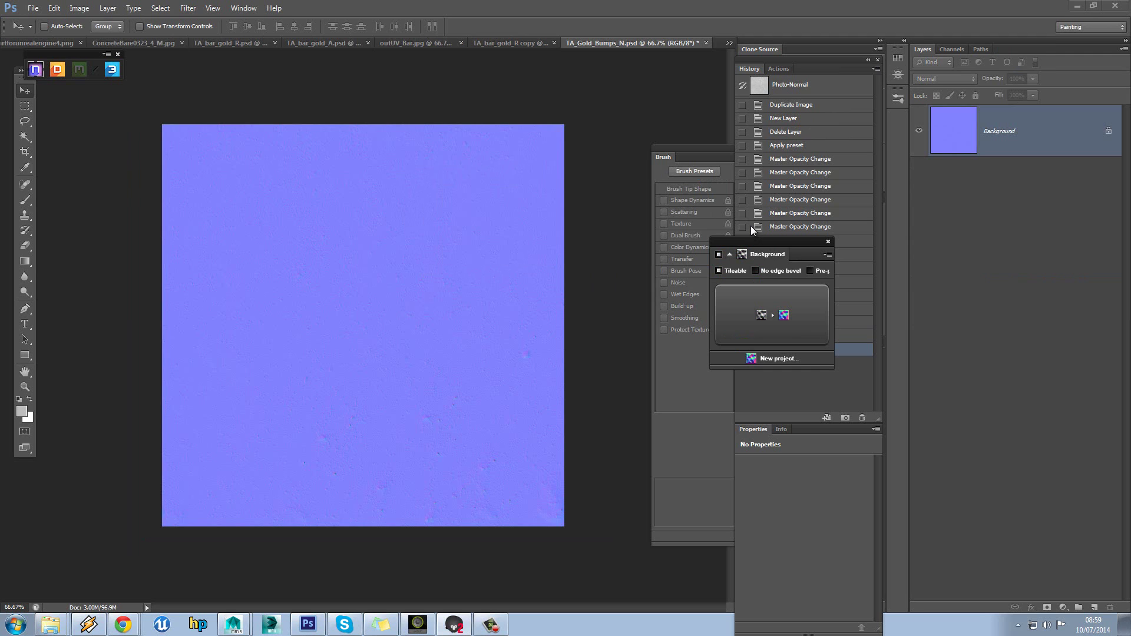
key(ctrl+a)
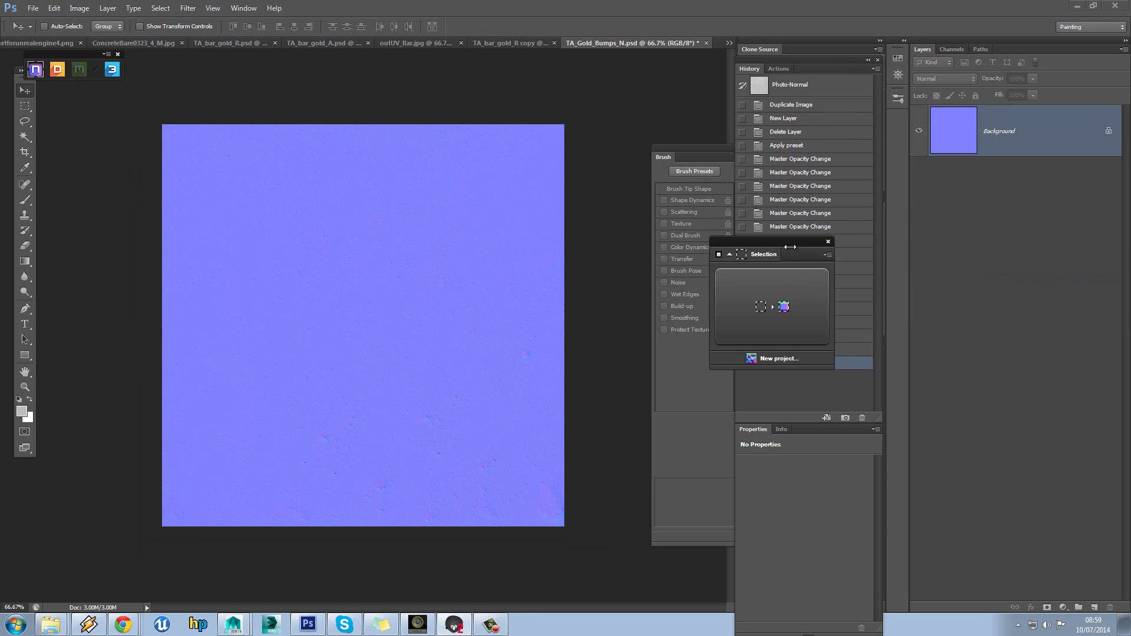
drag(790, 247, 639, 383)
click(801, 335)
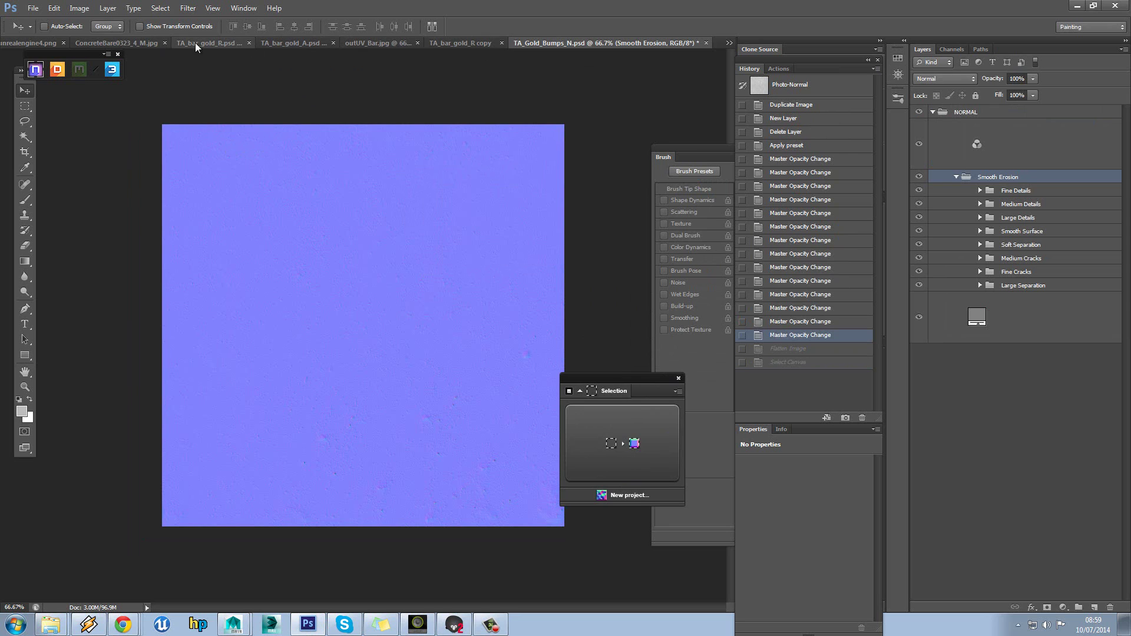
Step: Open the sampledNormals TGA file from the project's images folder and paste the copied bump normal map as a new layer
click(730, 43)
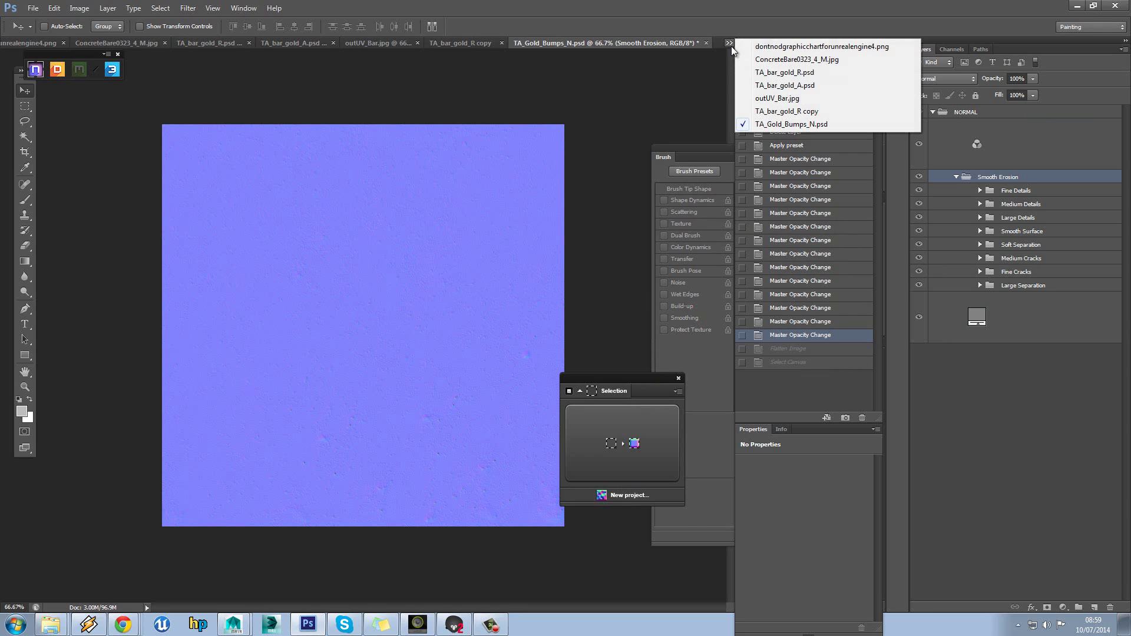
click(34, 9)
click(46, 32)
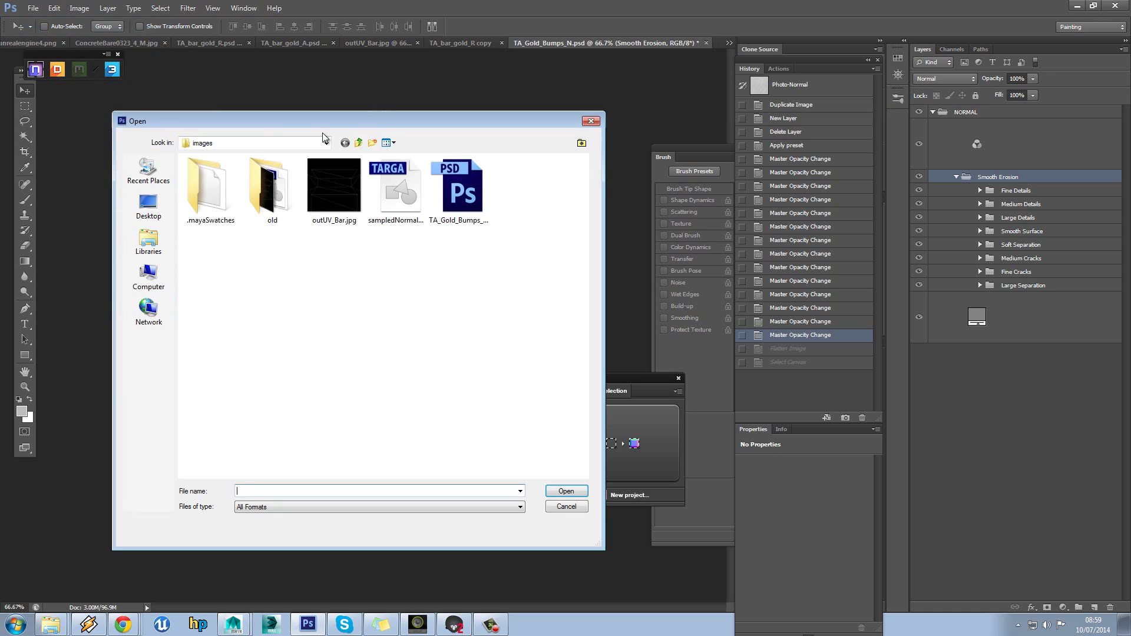
click(358, 142)
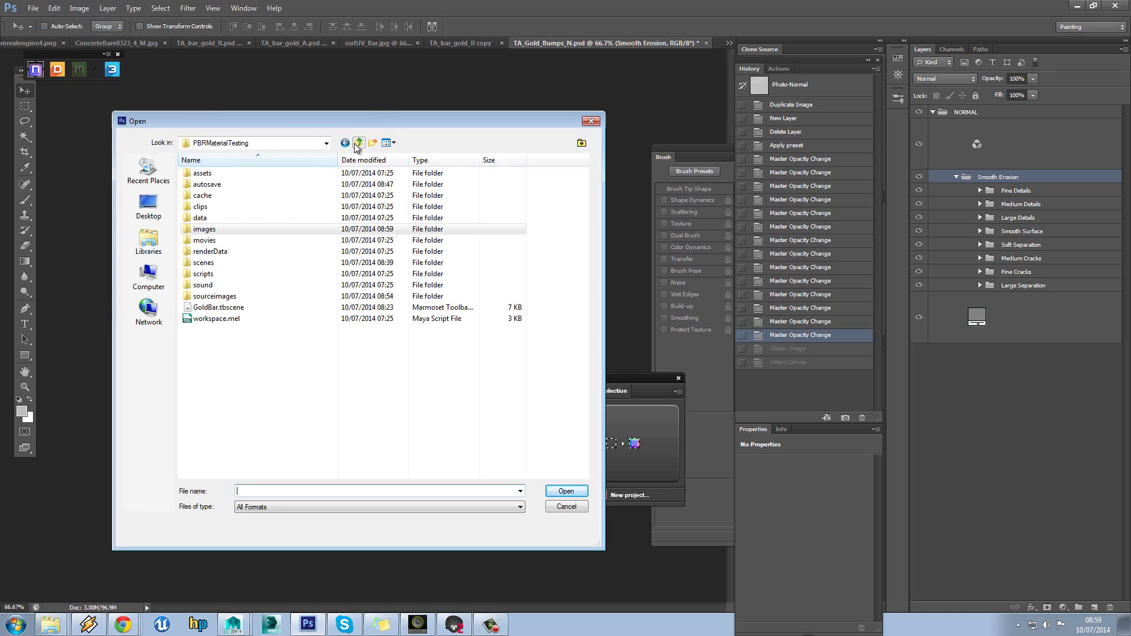
double_click(221, 298)
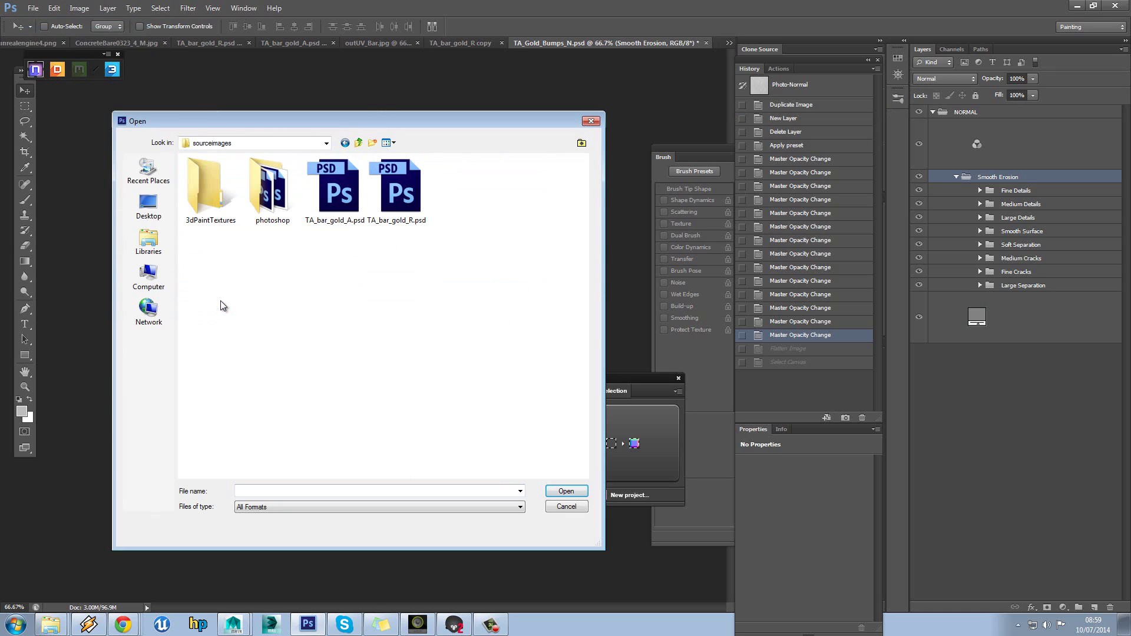
click(358, 143)
double_click(230, 230)
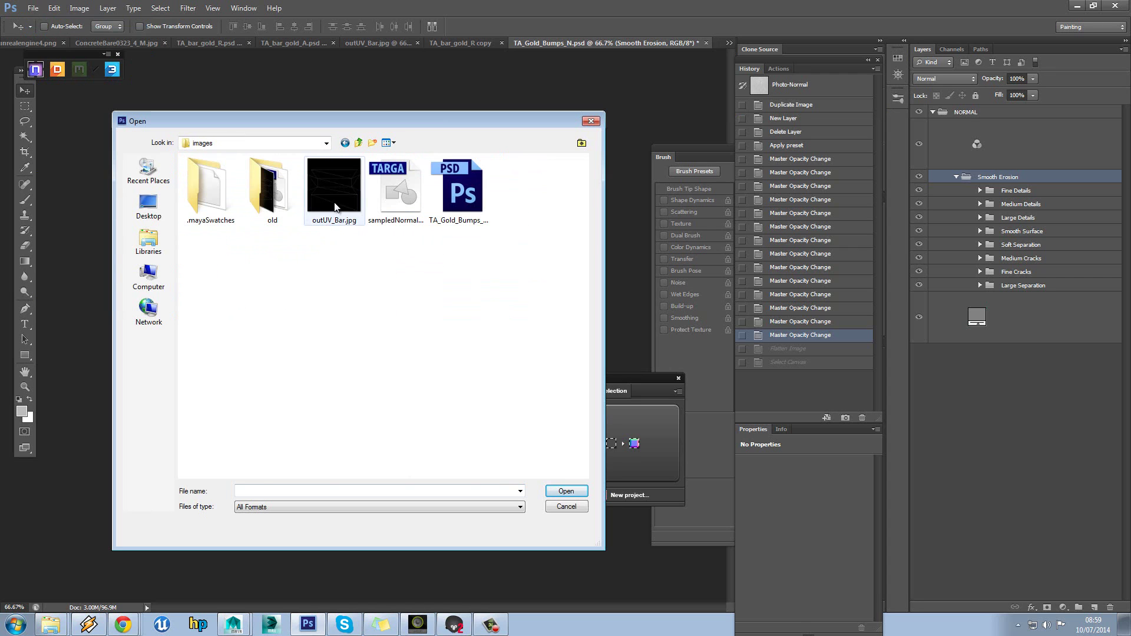
click(394, 198)
double_click(392, 222)
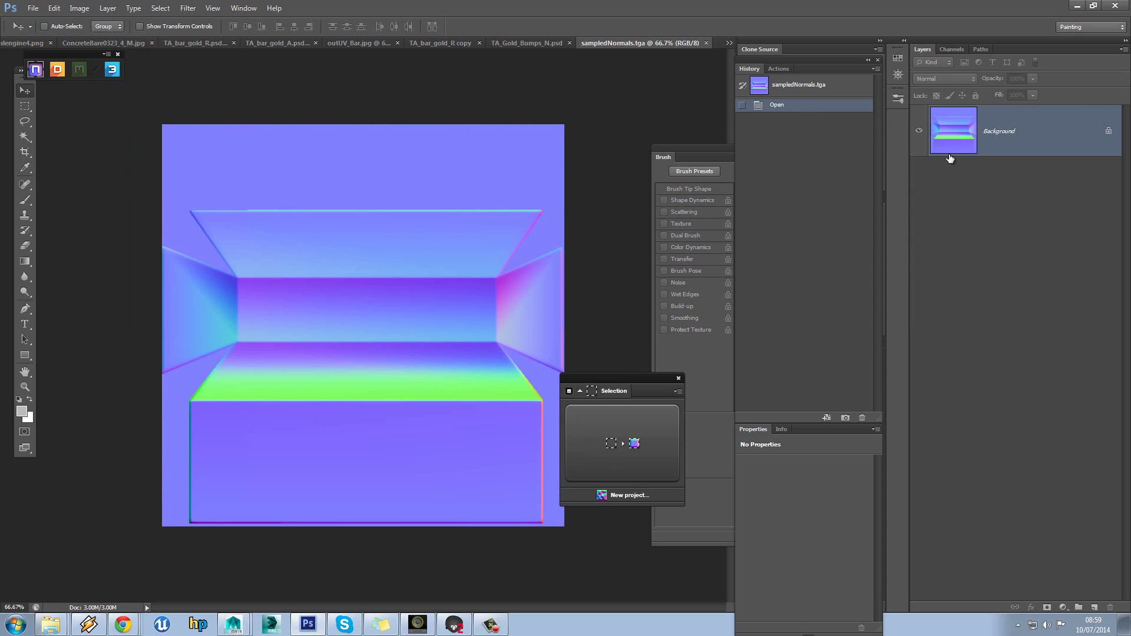
key(ctrl+v)
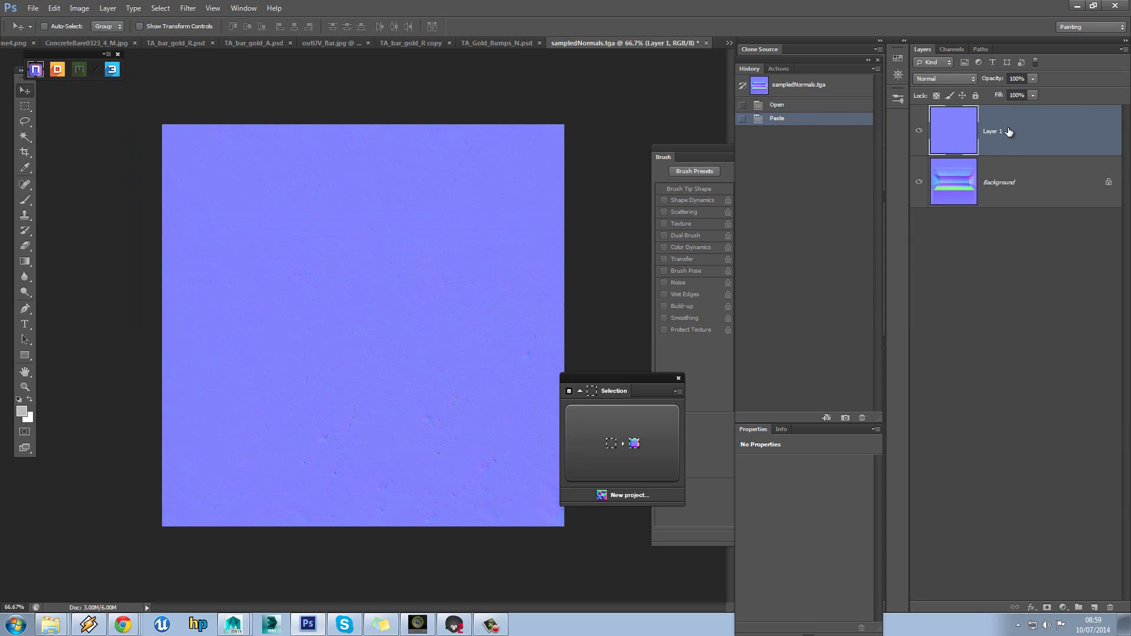
Step: Try the Overlay blend mode on the pasted bump layer, and return it to Normal
click(964, 78)
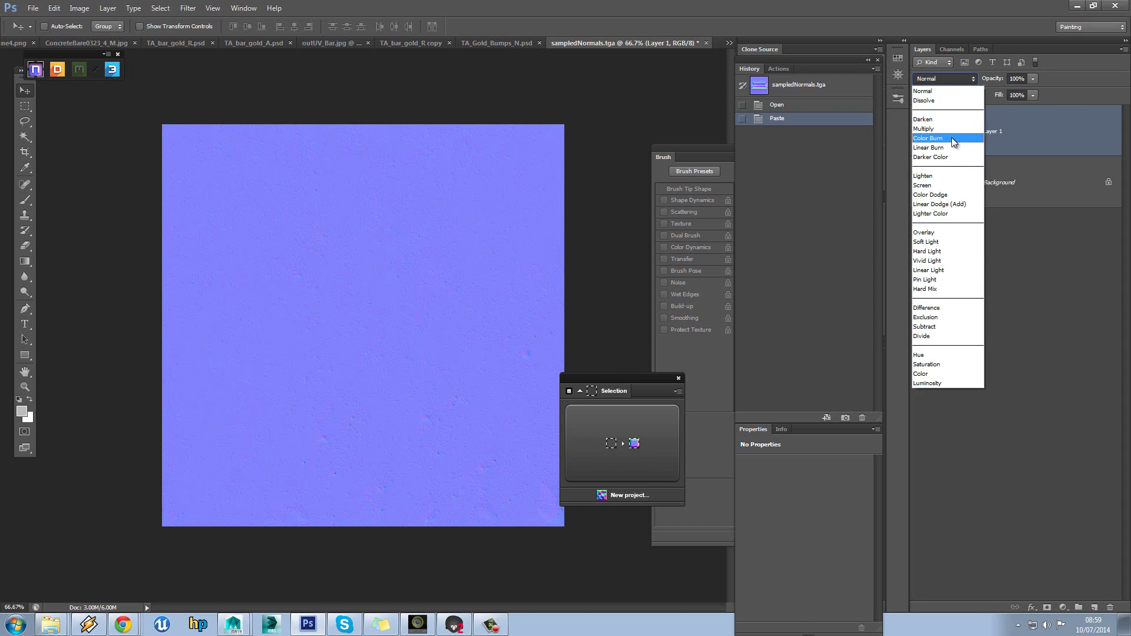
click(953, 230)
click(954, 78)
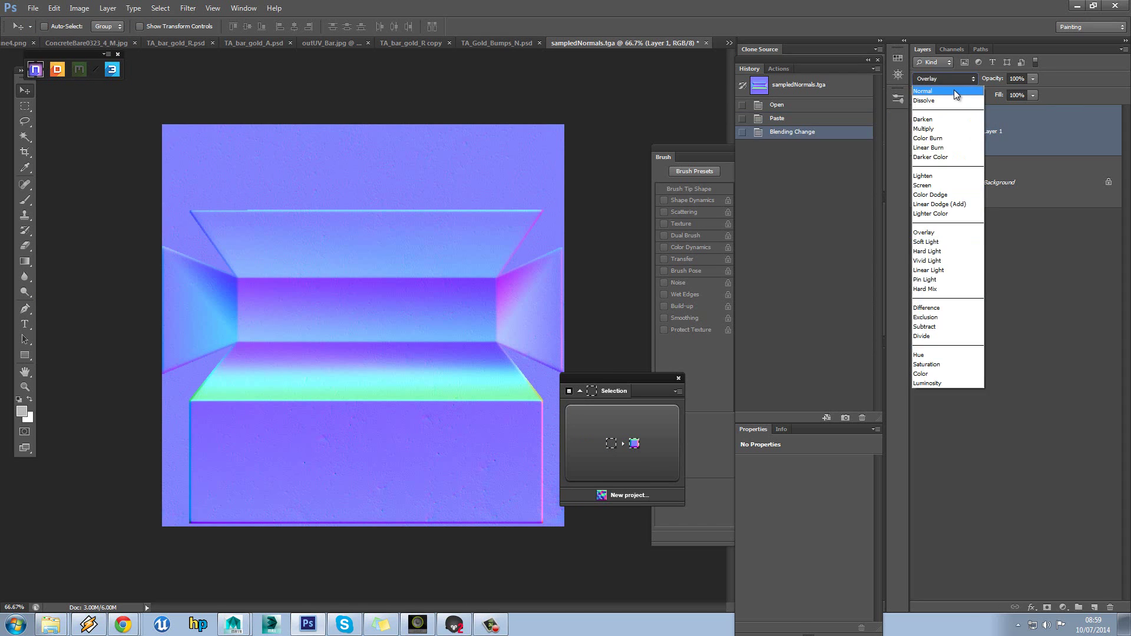
click(949, 93)
Step: Duplicate the pasted bump layer and select the copy
right_click(1017, 129)
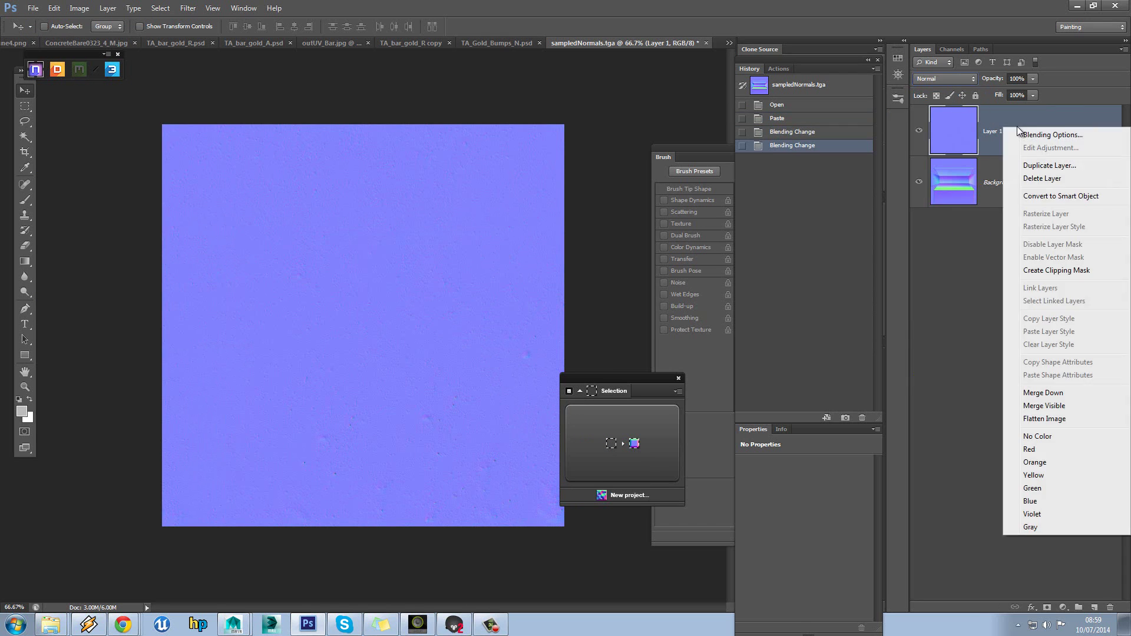
click(1048, 166)
click(667, 194)
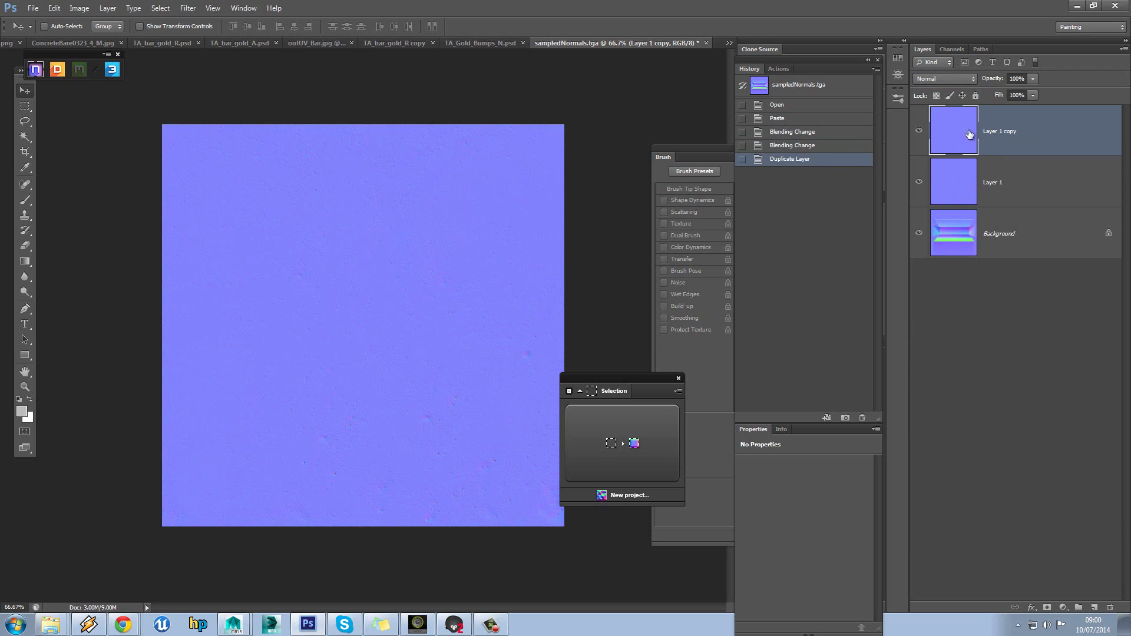
click(1005, 175)
click(1008, 140)
click(1002, 176)
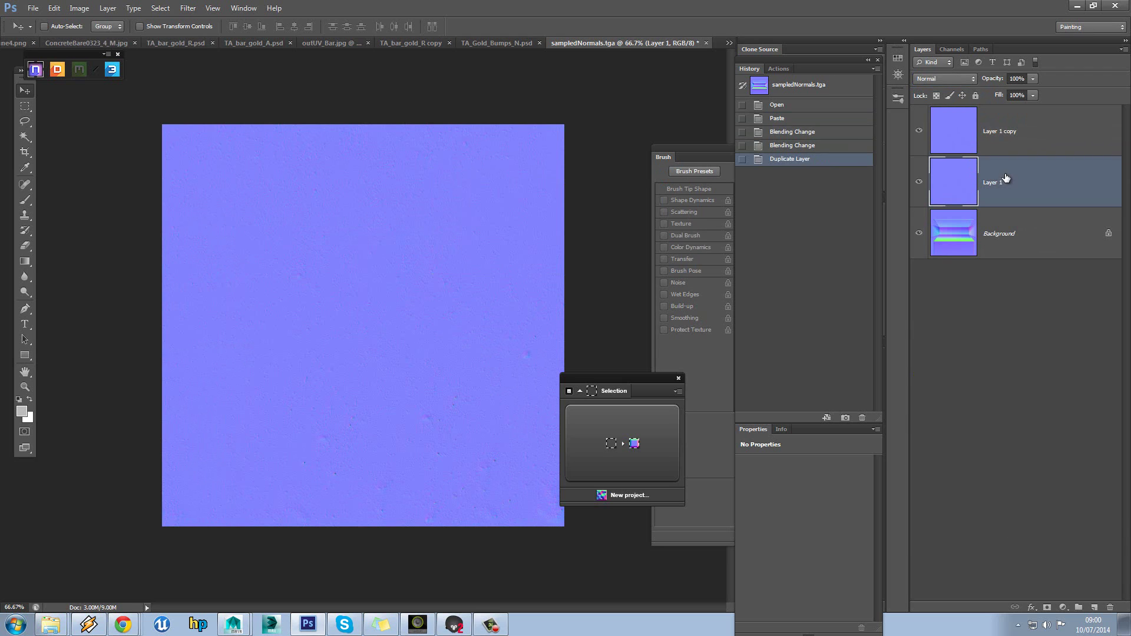
click(995, 139)
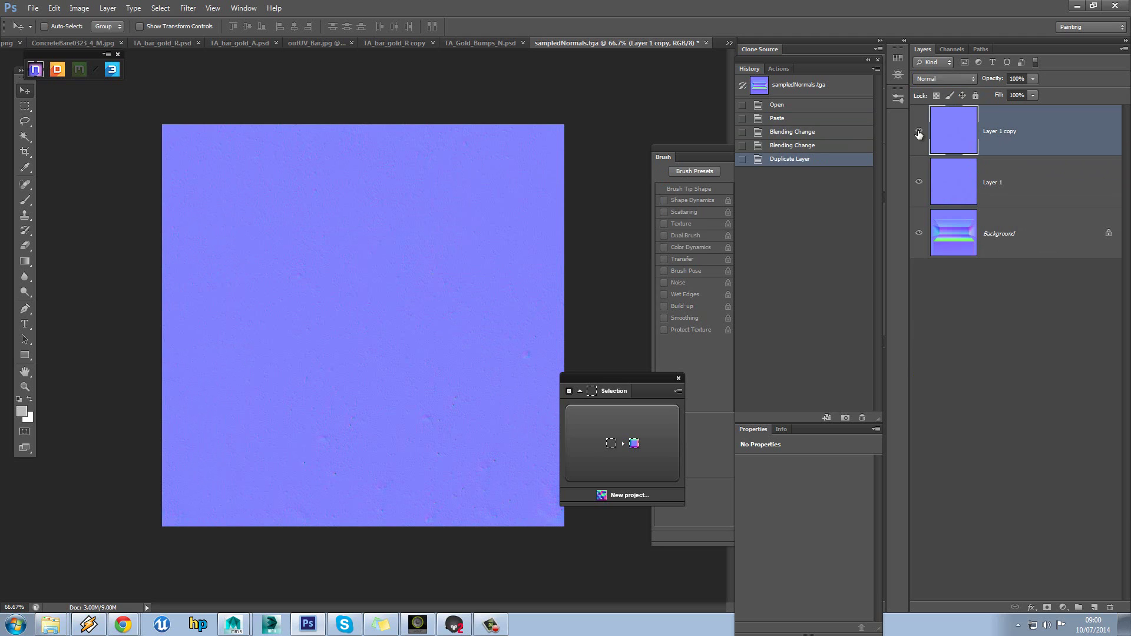
Step: Set the foreground colour to neutral grey with hue 0 and 50% brightness, keeping the background colour white
click(22, 411)
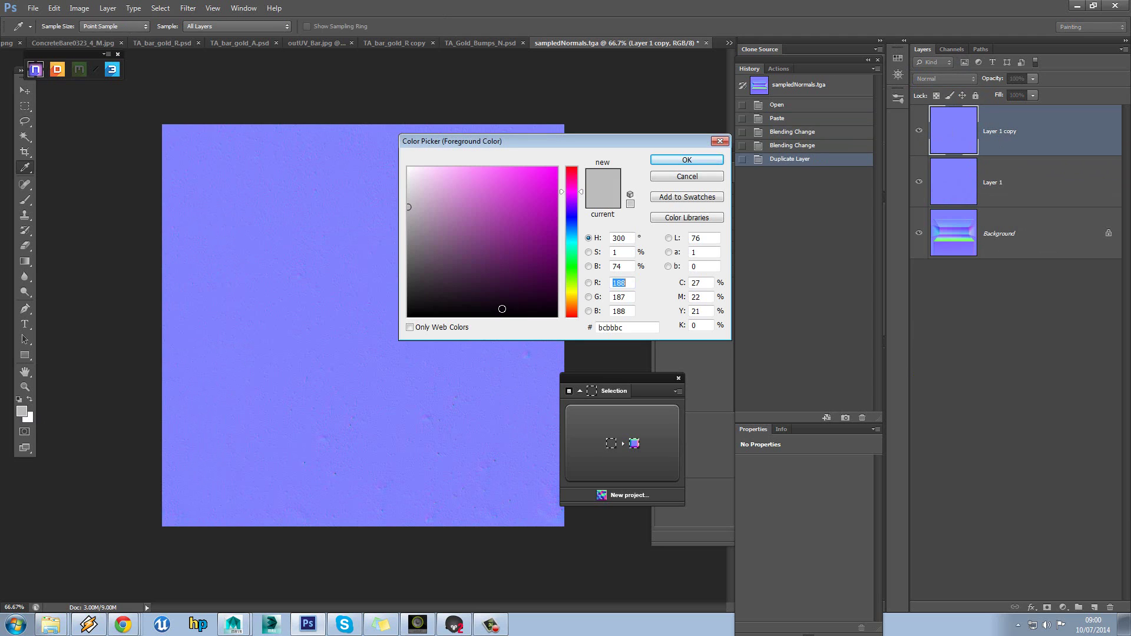
click(408, 241)
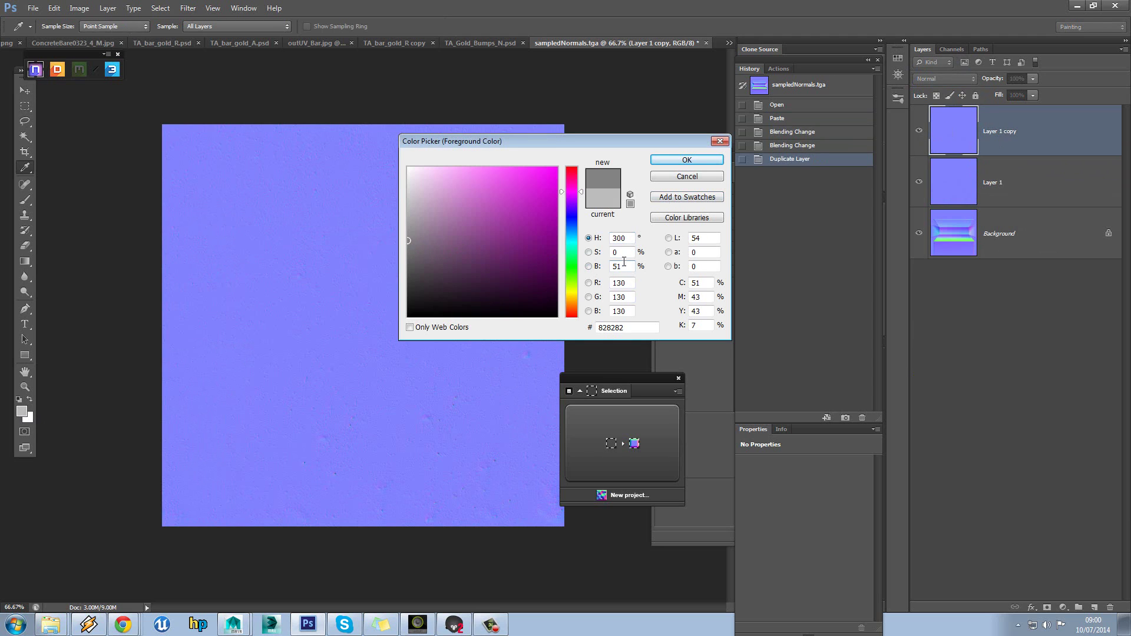
drag(628, 238, 588, 267)
text(0)
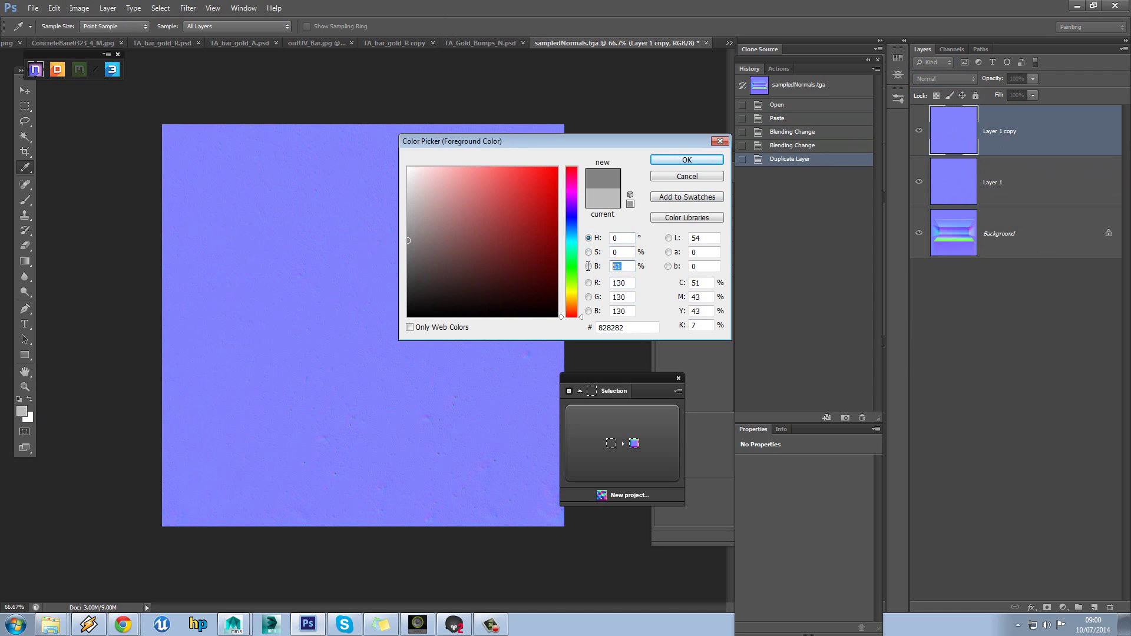
text(50)
click(683, 159)
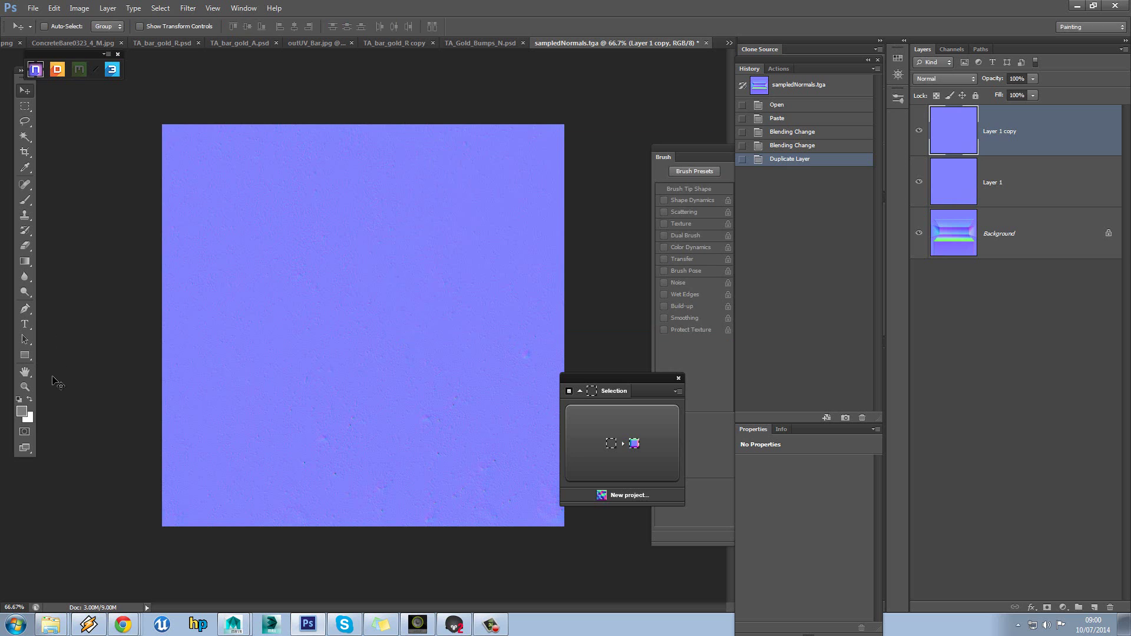
click(29, 418)
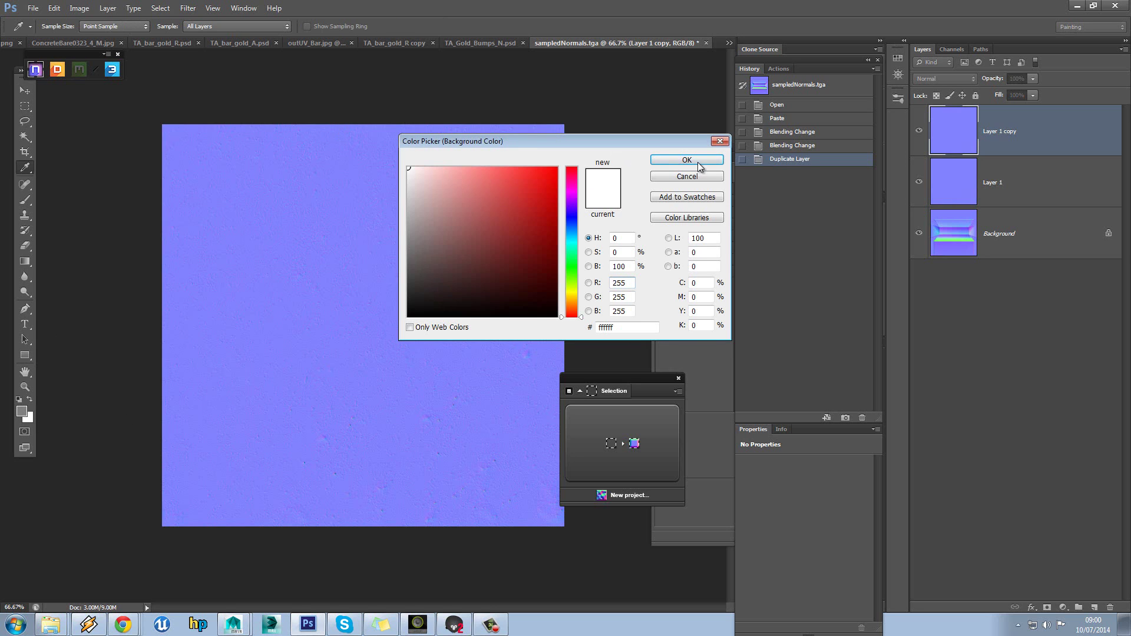
click(698, 161)
key(v)
Step: Fill the red and green channels of the Layer 1 copy with white
click(957, 52)
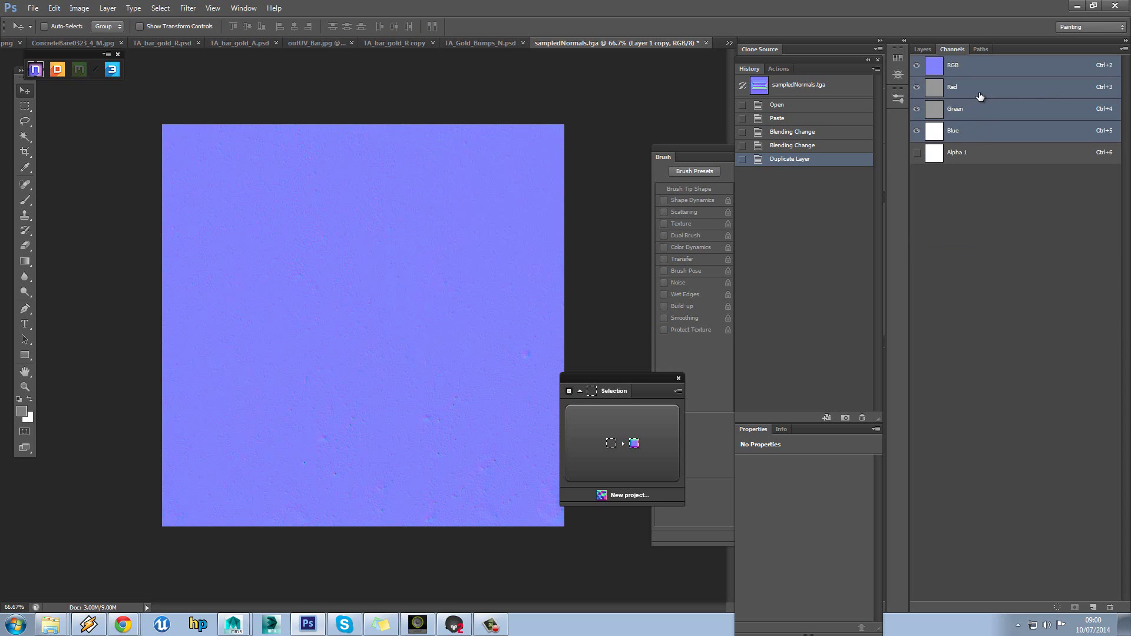
click(981, 94)
shift+click(981, 108)
click(29, 401)
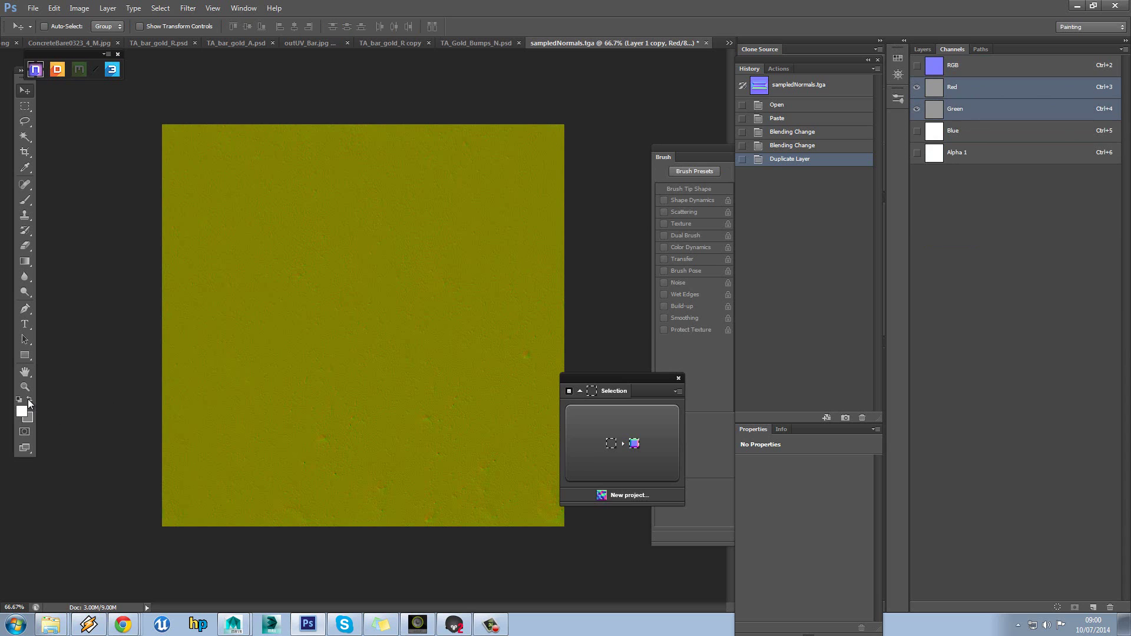
key(alt+BackSpace)
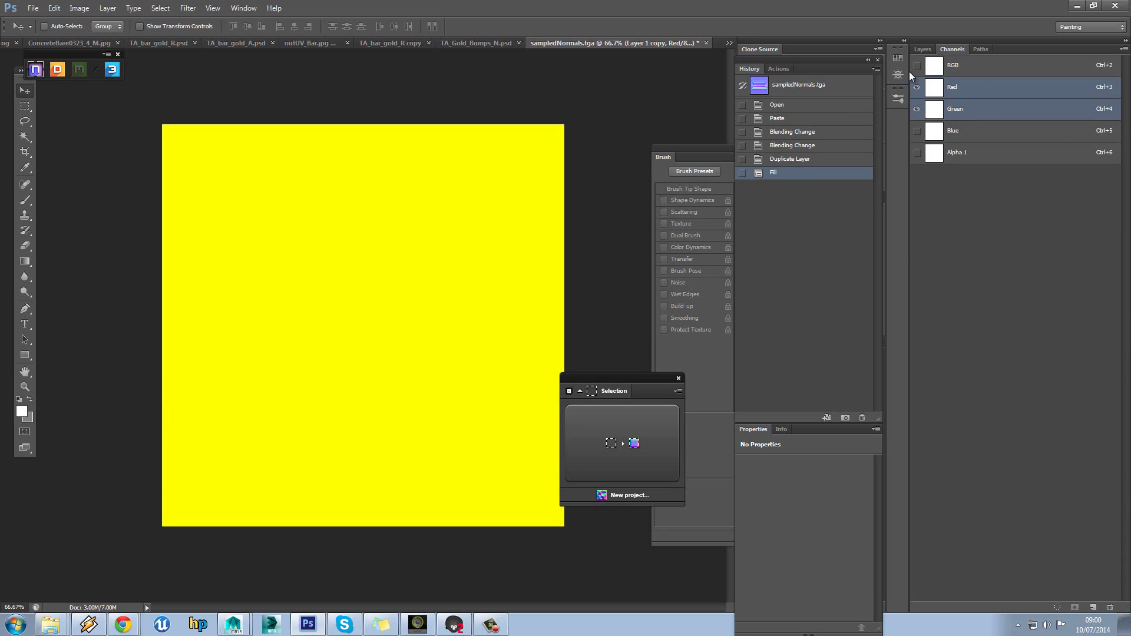
Step: Hide the white-filled copy and fill the blue channel of Layer 1 with the 50% grey
click(923, 50)
click(1009, 184)
click(921, 130)
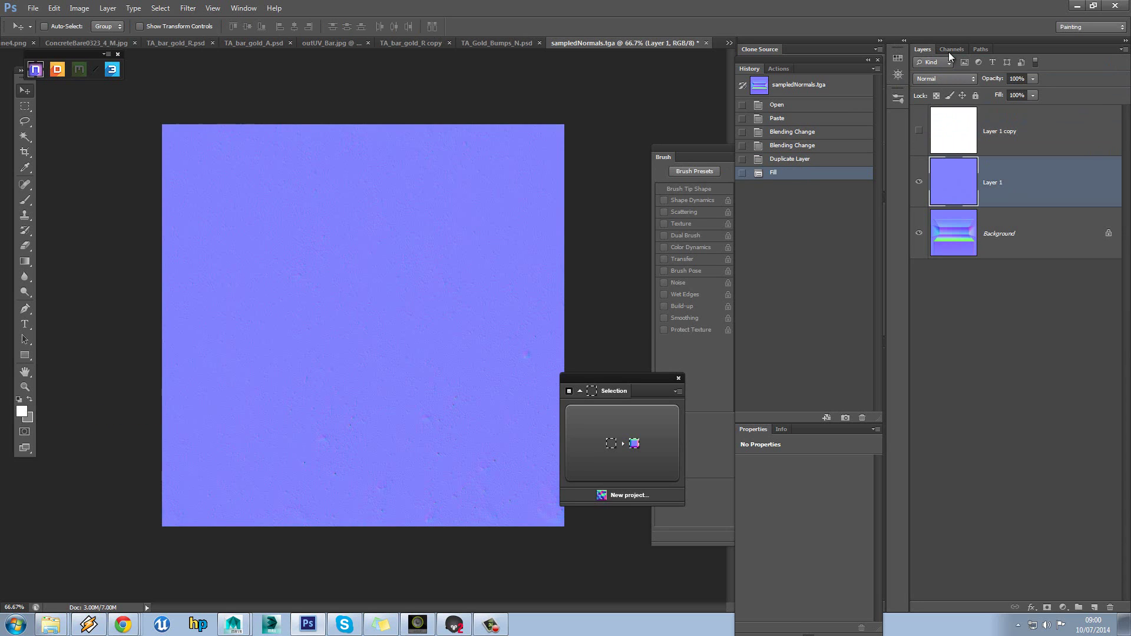
click(952, 49)
click(983, 133)
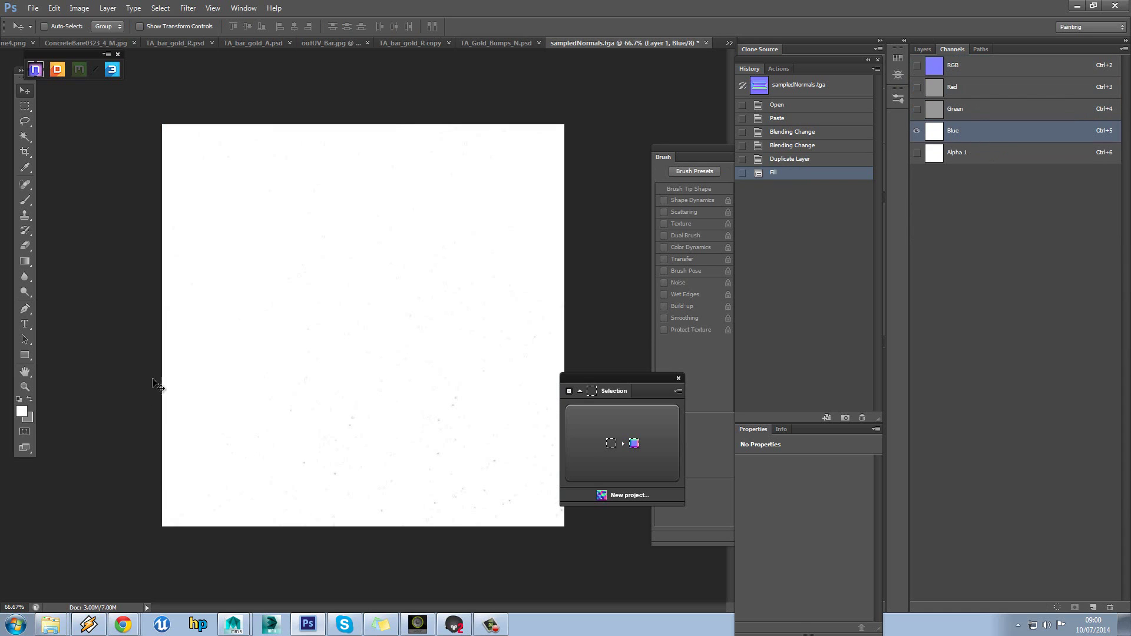
click(29, 400)
key(alt+BackSpace)
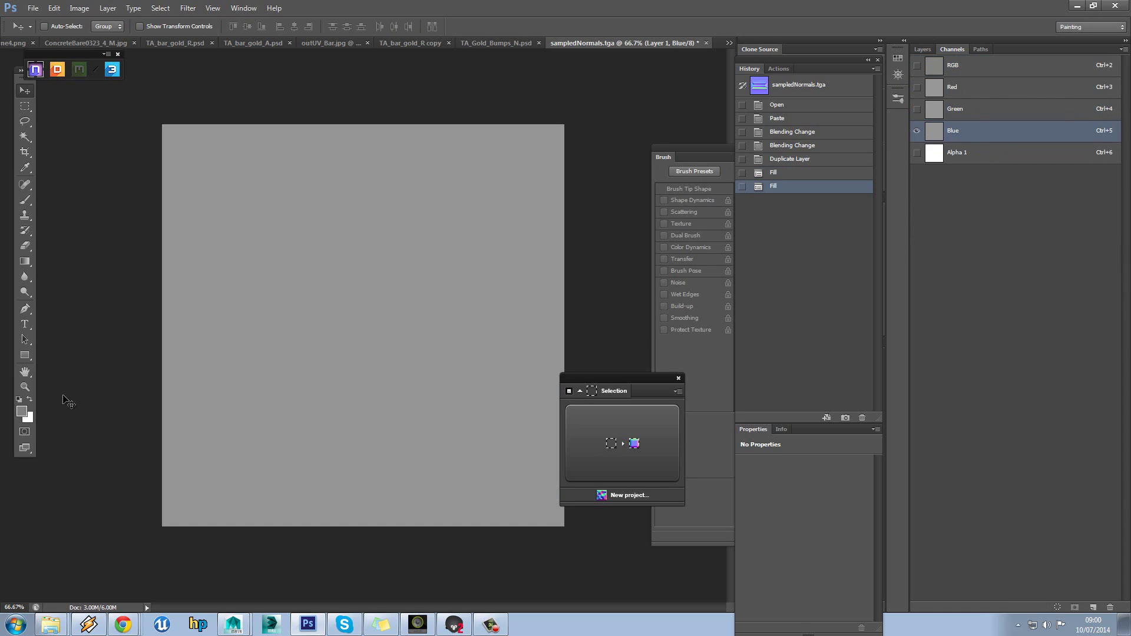
click(969, 71)
Step: Show the Layer 1 copy again and set its blend mode to Multiply
click(923, 49)
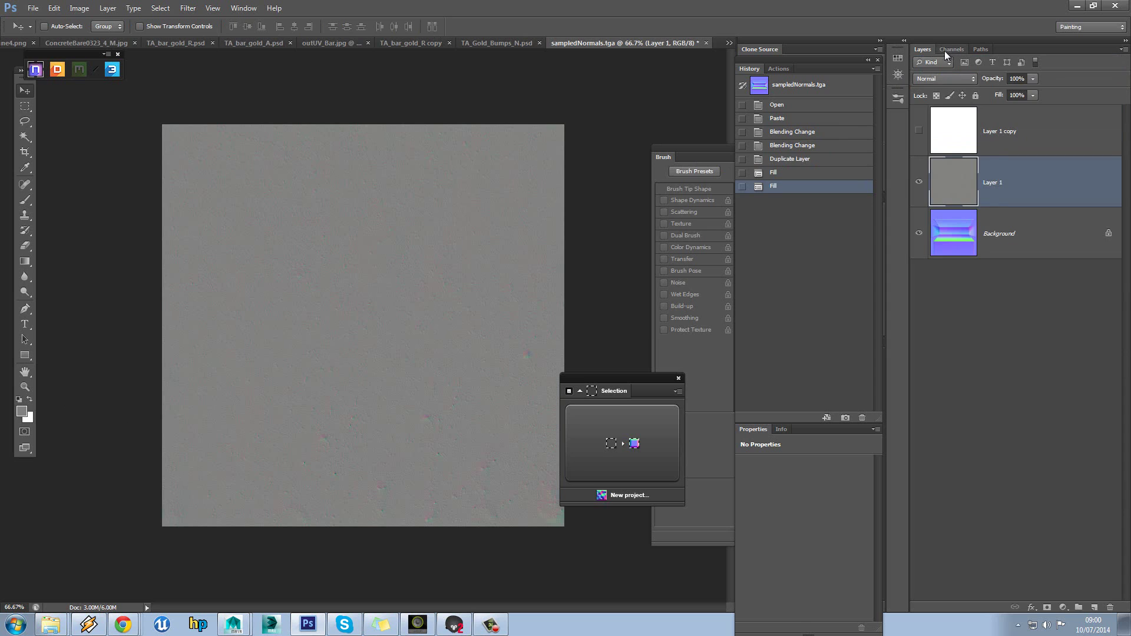
click(928, 133)
click(922, 130)
click(960, 76)
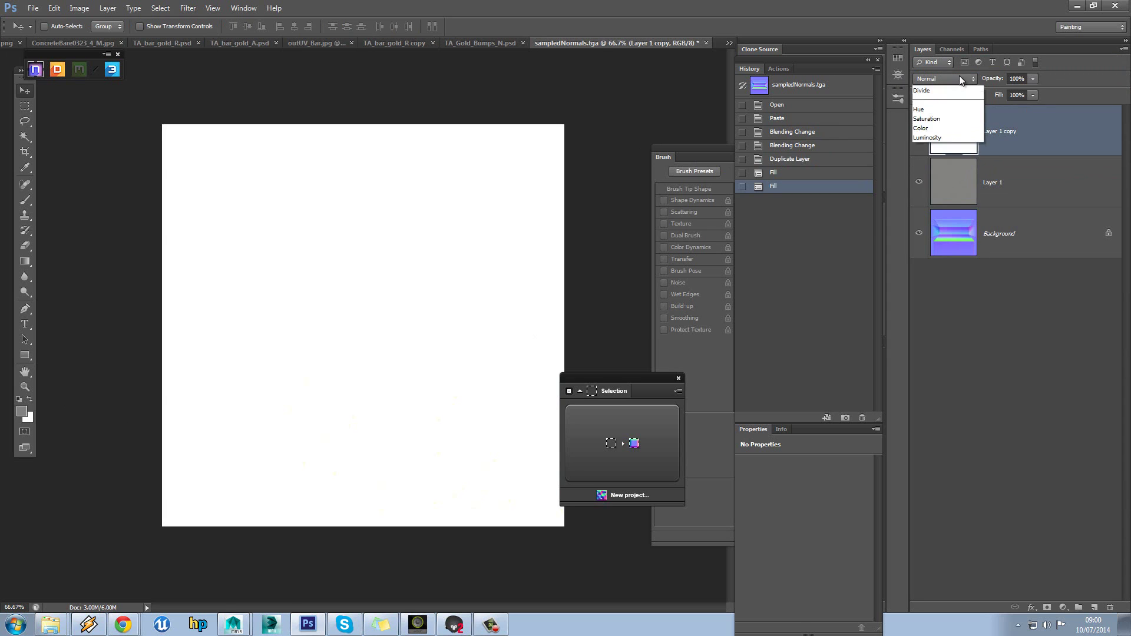
click(951, 89)
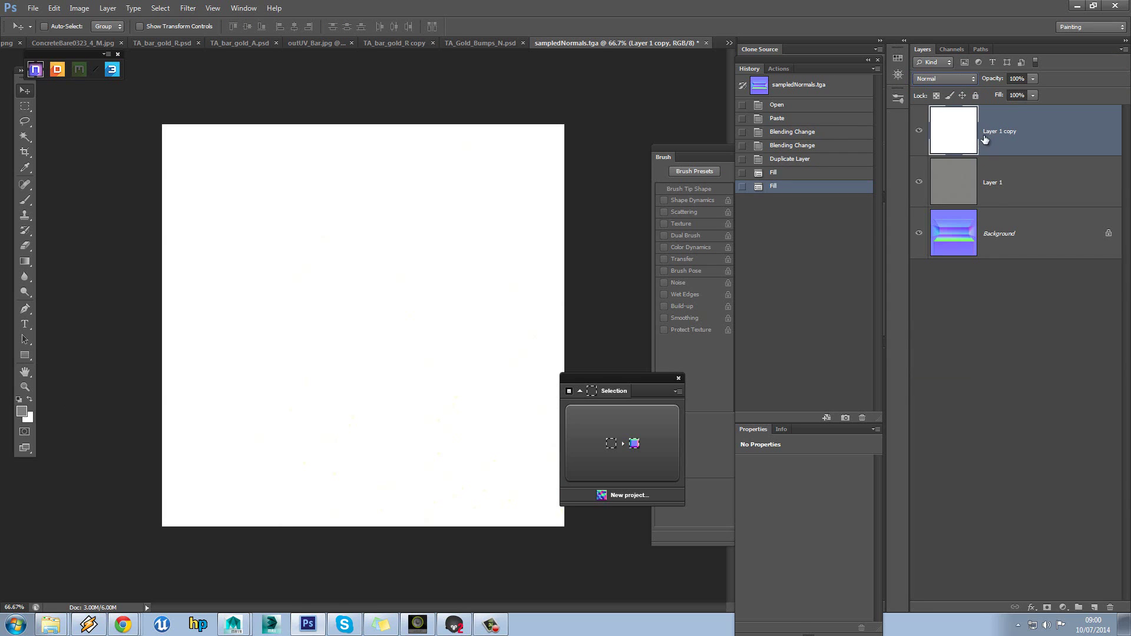
click(966, 79)
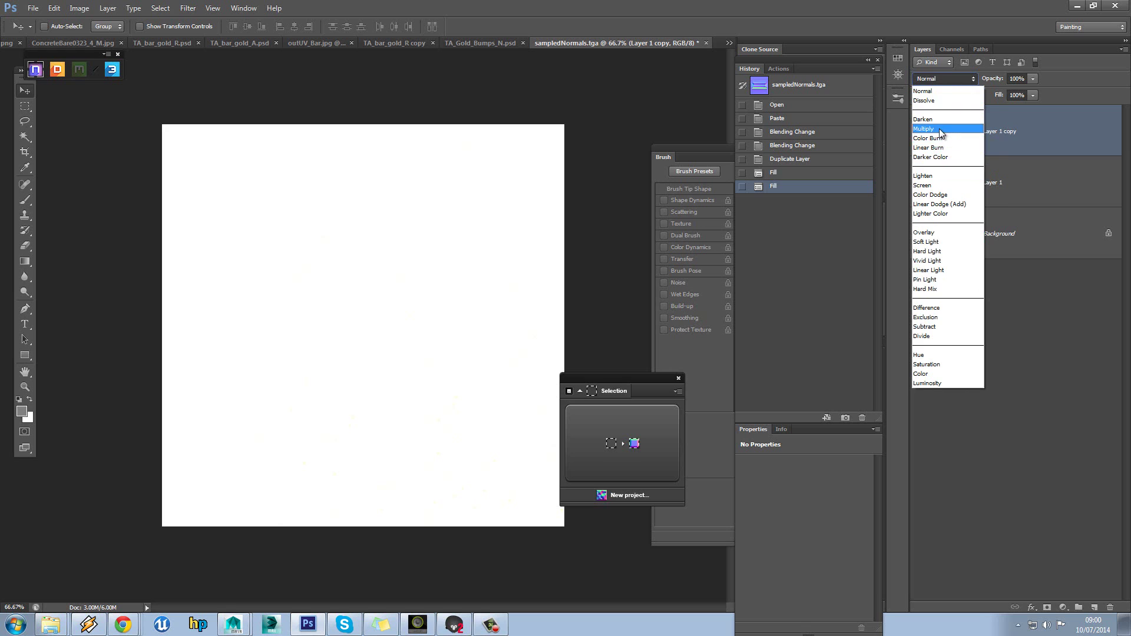
click(937, 129)
Step: Set the blend mode of the grey Layer 1 to Overlay
click(976, 169)
click(940, 76)
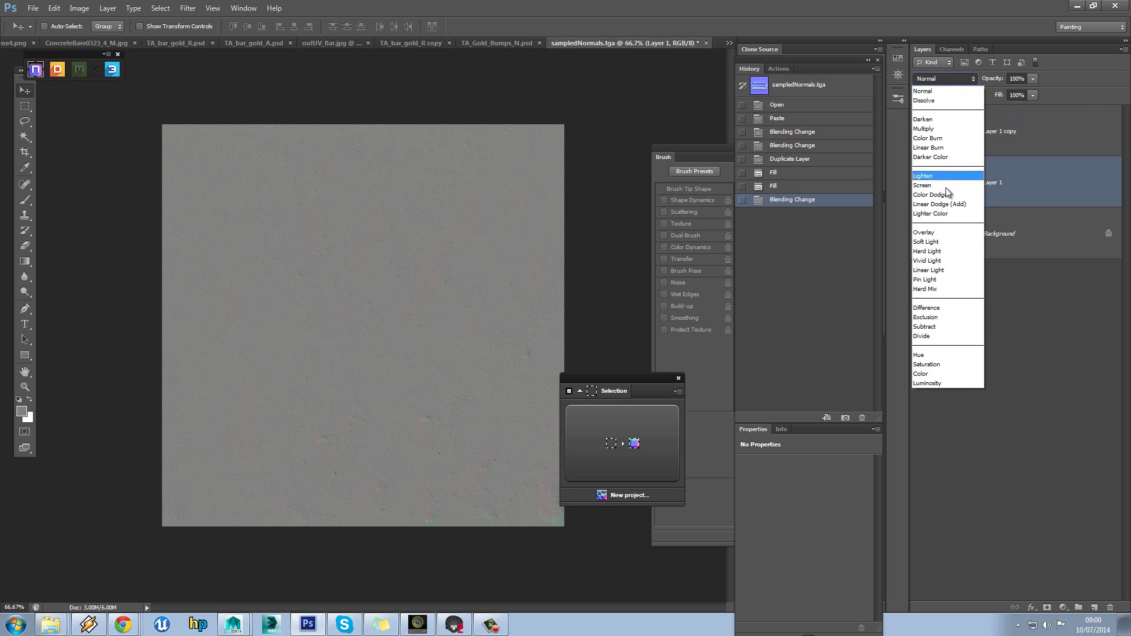
click(944, 232)
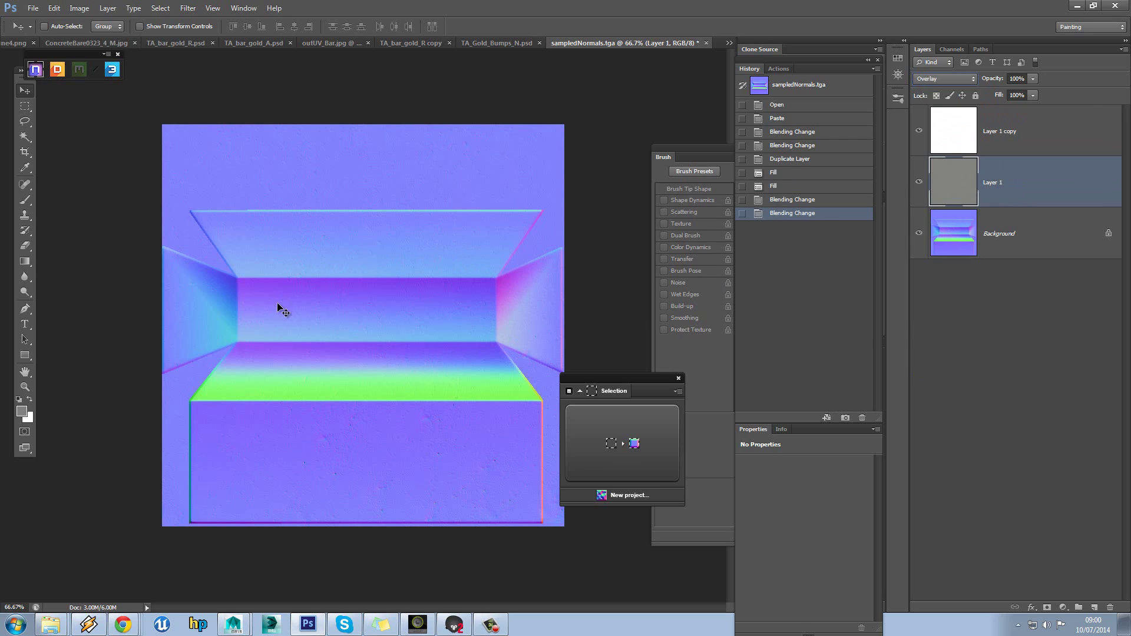
Step: Lower the opacity of Layer 1 and the Layer 1 copy to 20% each
click(1021, 81)
drag(991, 84, 998, 83)
click(1015, 147)
click(1015, 188)
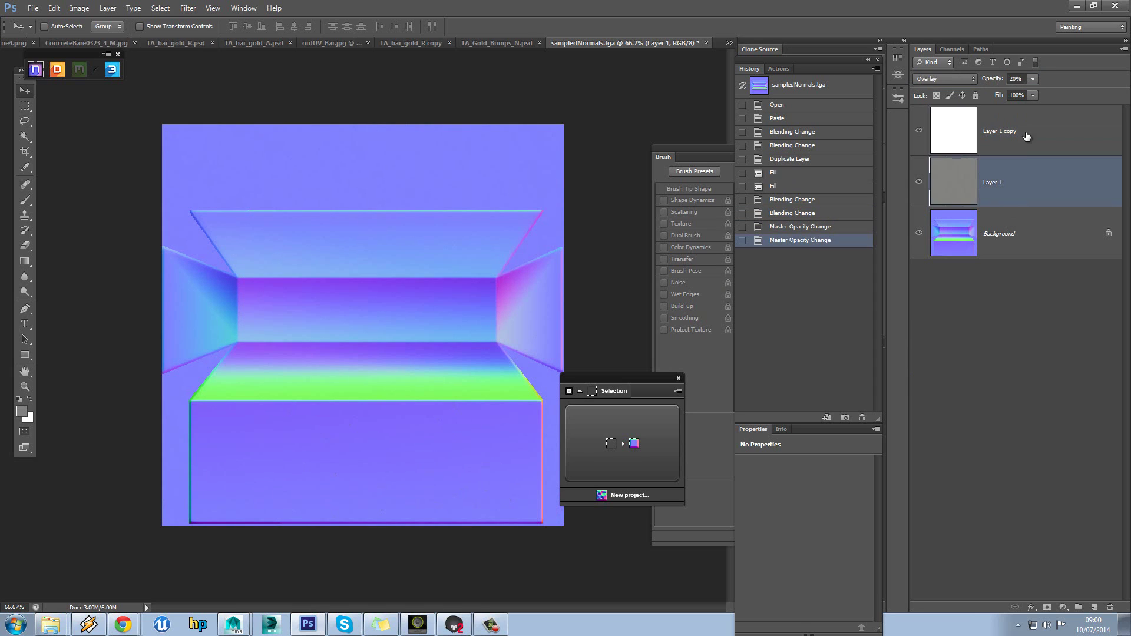
click(1027, 137)
click(1029, 175)
click(1013, 131)
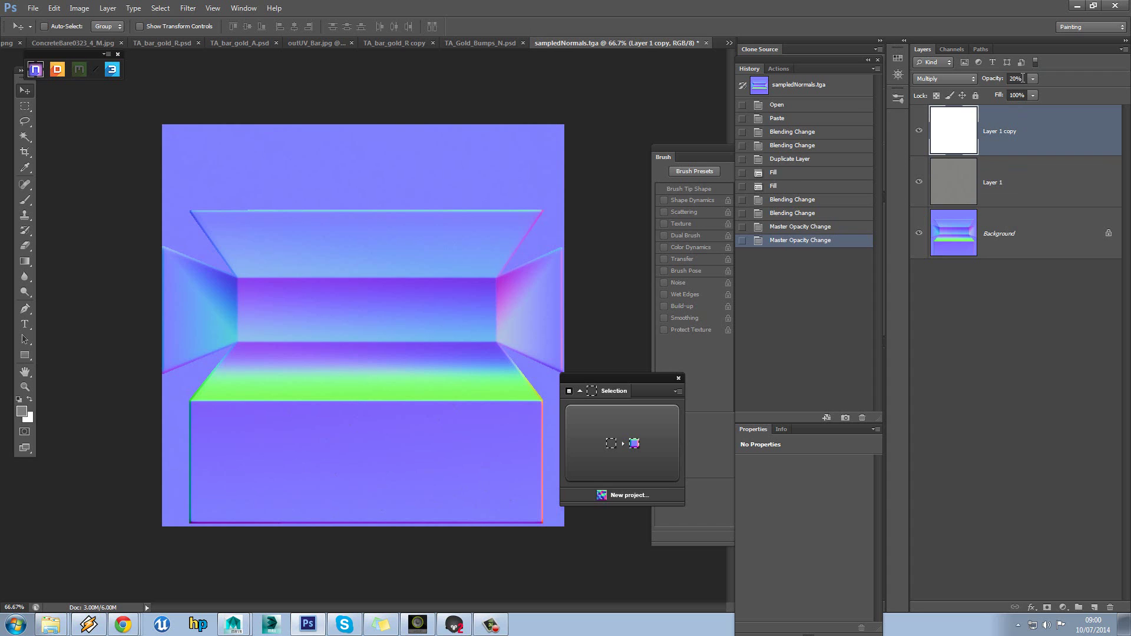
Step: Start saving the layered normal map under a new name and set the file format to Photoshop (PSD)
click(33, 9)
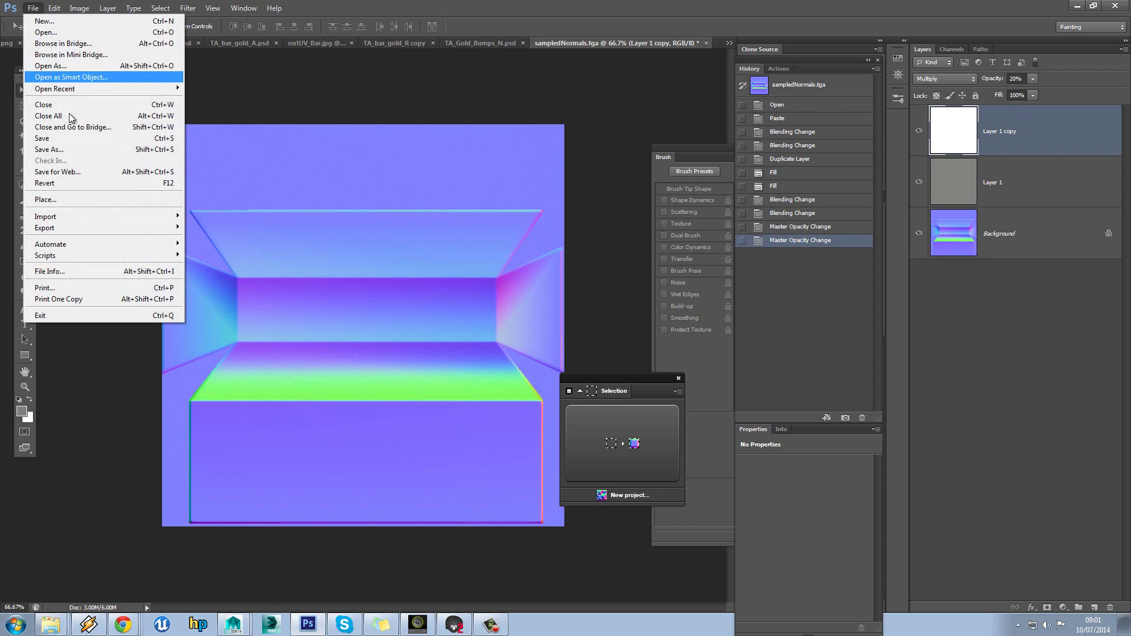
click(83, 150)
click(350, 405)
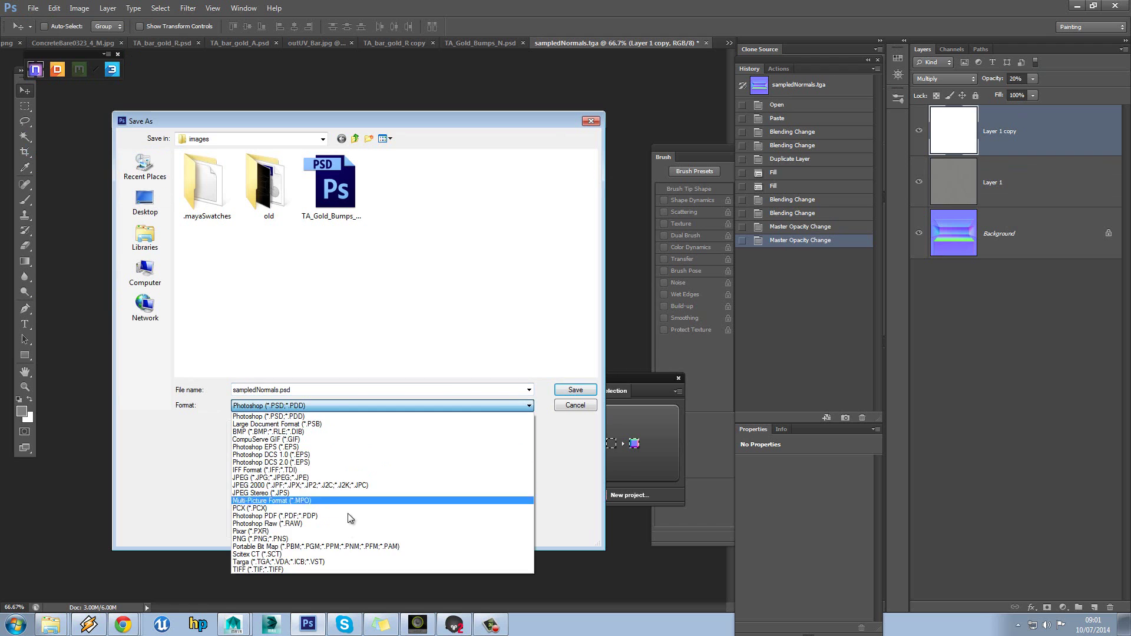
click(349, 563)
click(331, 408)
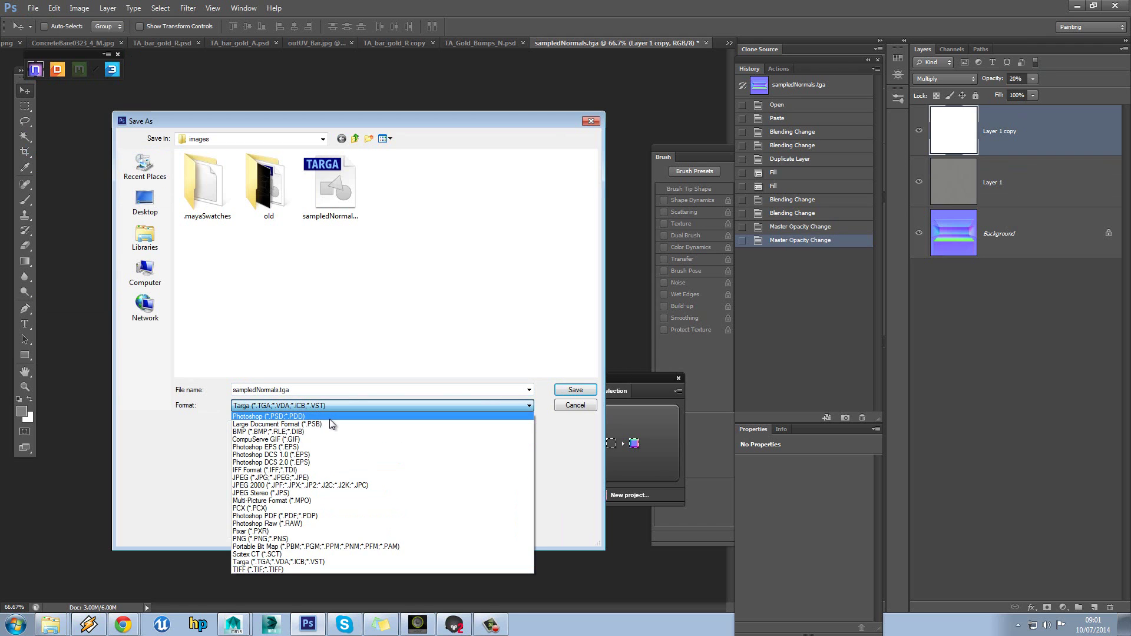
click(330, 417)
Step: Save the normal map in the sourceimages folder as TA_bar_gold_N.psd with maximum compatibility
click(139, 171)
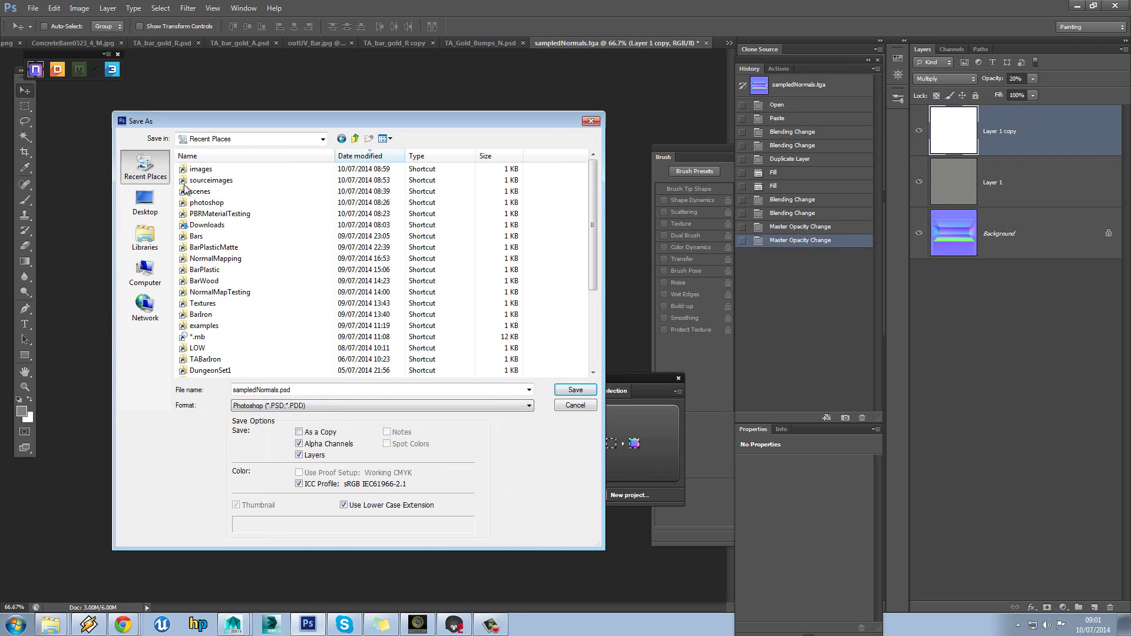
double_click(212, 182)
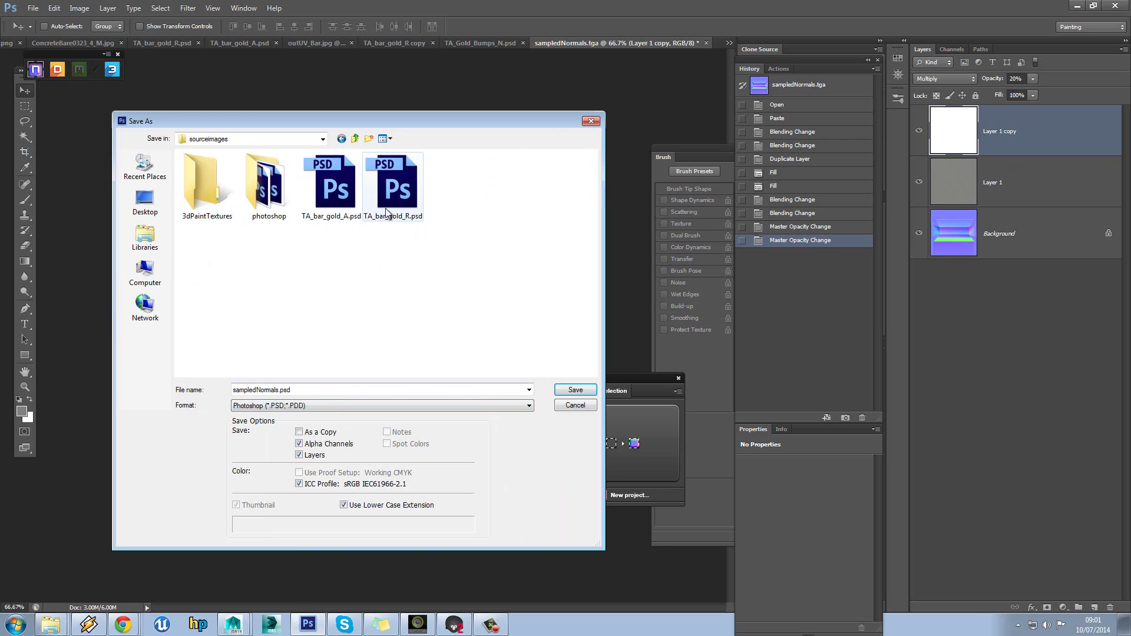
click(393, 185)
click(311, 390)
click(273, 390)
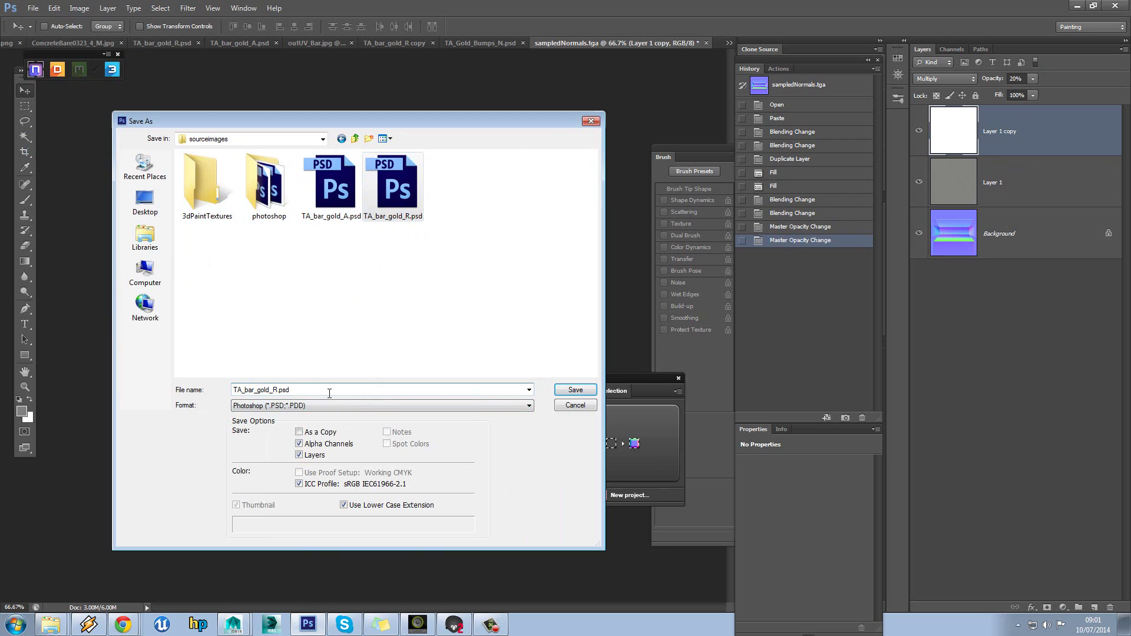
click(569, 390)
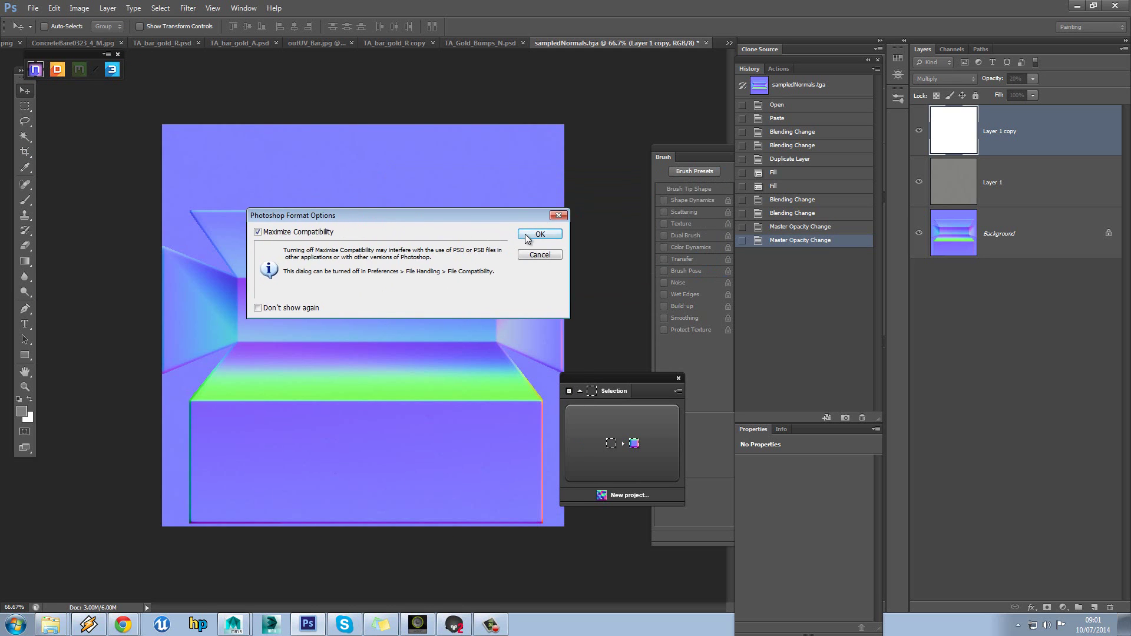
click(526, 236)
Step: Switch to Marmoset Toolbag and load TA_bar_gold_N.psd as the normal map of the gold bar material
key(alt+Tab)
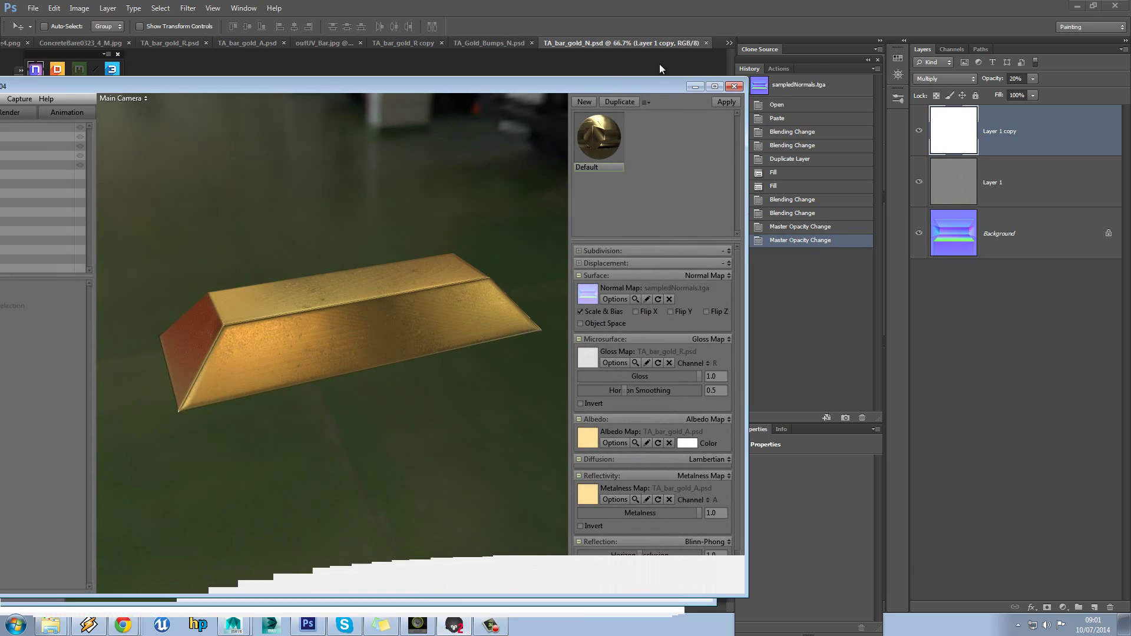
drag(736, 177, 660, 295)
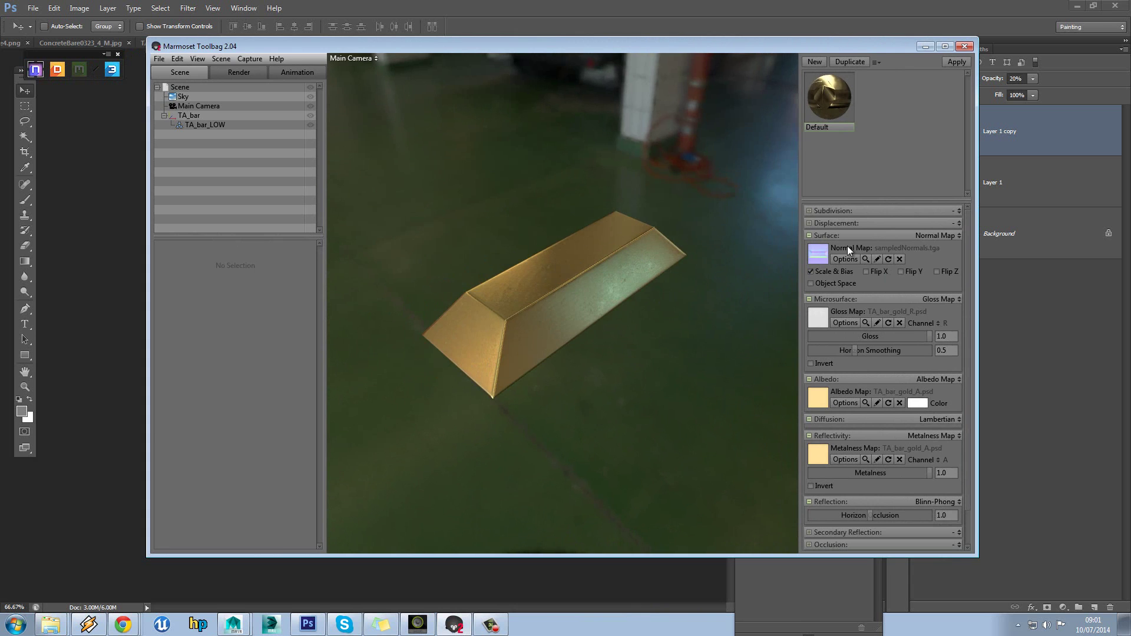
click(822, 255)
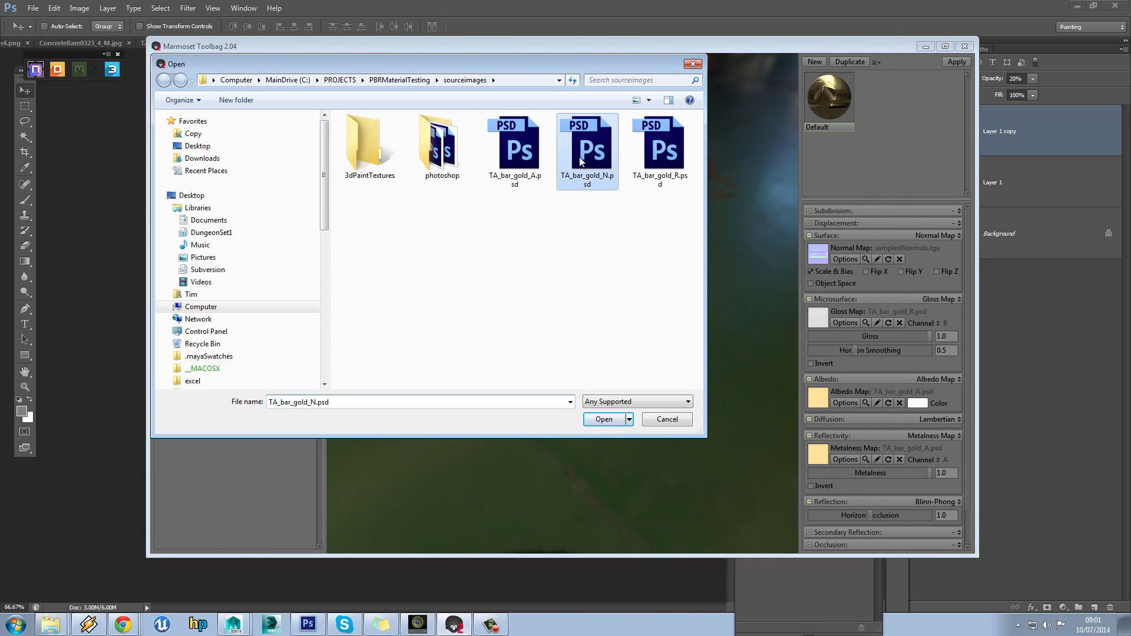
double_click(579, 157)
drag(575, 169, 662, 218)
Step: Clear the material's normal map for comparison, reload TA_bar_gold_N.psd and inspect the bar's surface
click(899, 260)
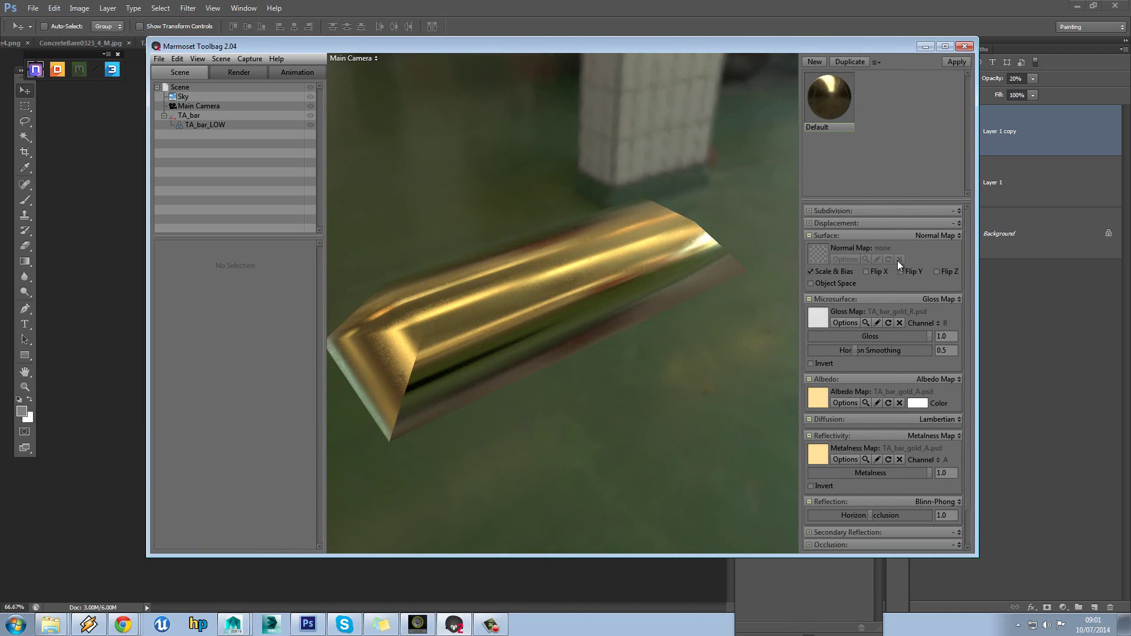
click(814, 252)
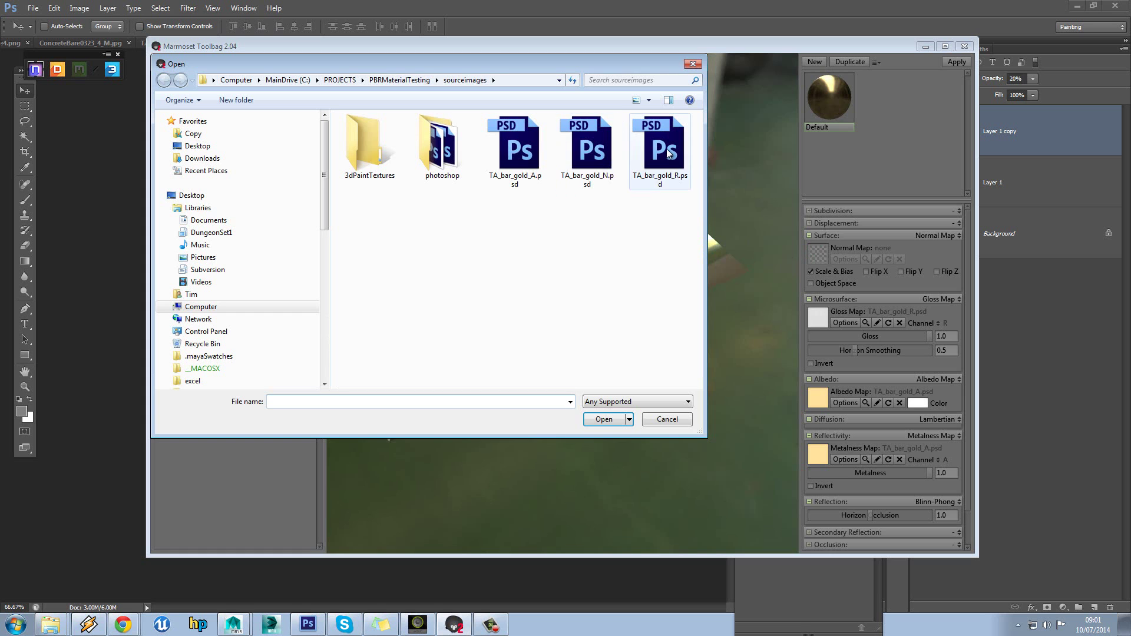
double_click(587, 147)
drag(655, 224, 618, 266)
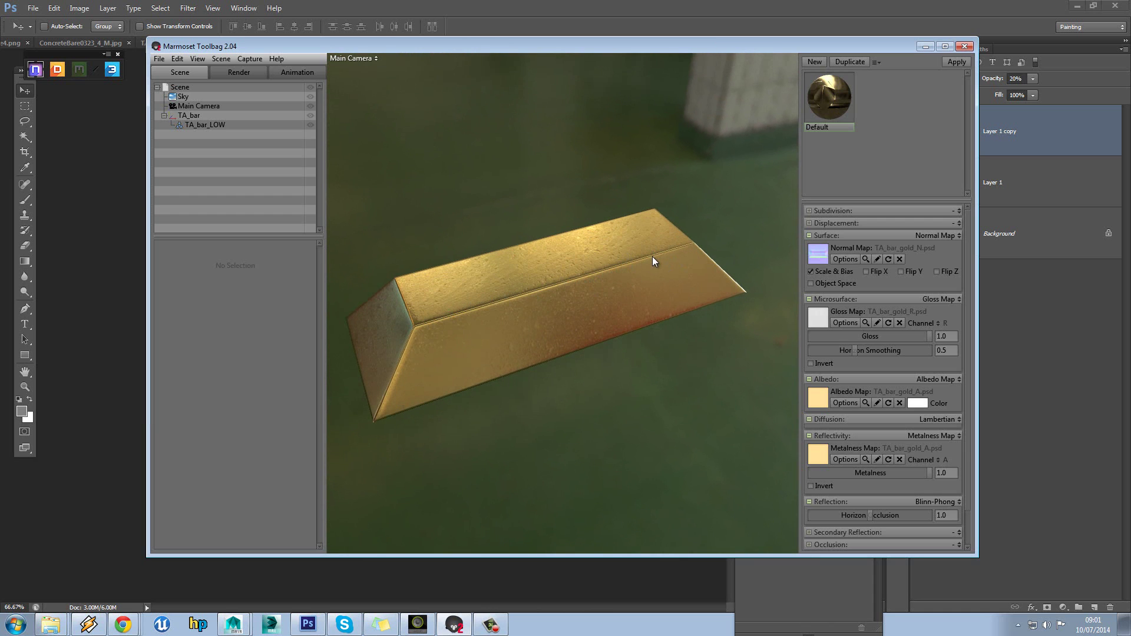
mouse_move(650, 259)
mouse_down()
mouse_move(652, 284)
mouse_move(585, 298)
mouse_move(472, 260)
mouse_move(659, 250)
mouse_up()
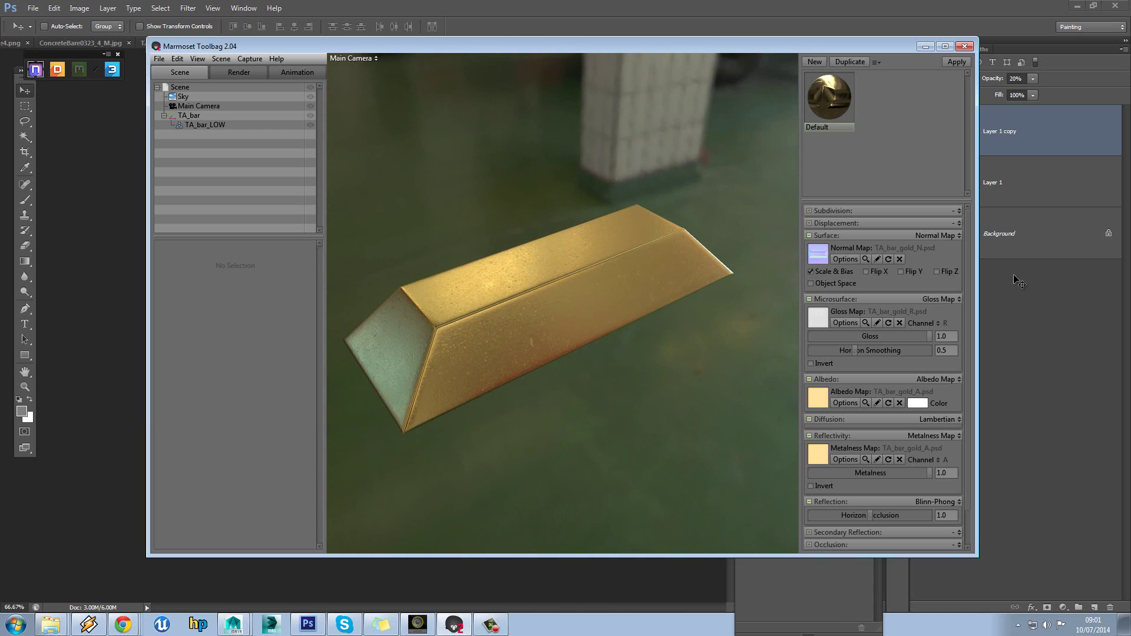
Step: Switch back to Photoshop and activate the Type tool for adding text to the TA_bar_gold_N.psd normal map
click(1024, 324)
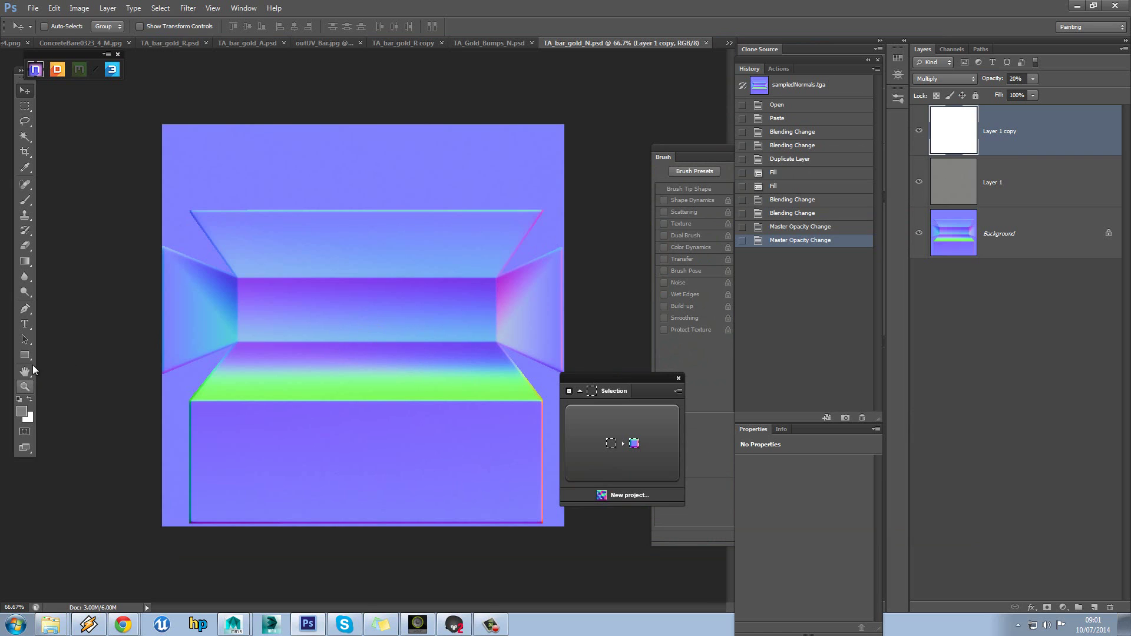
click(25, 324)
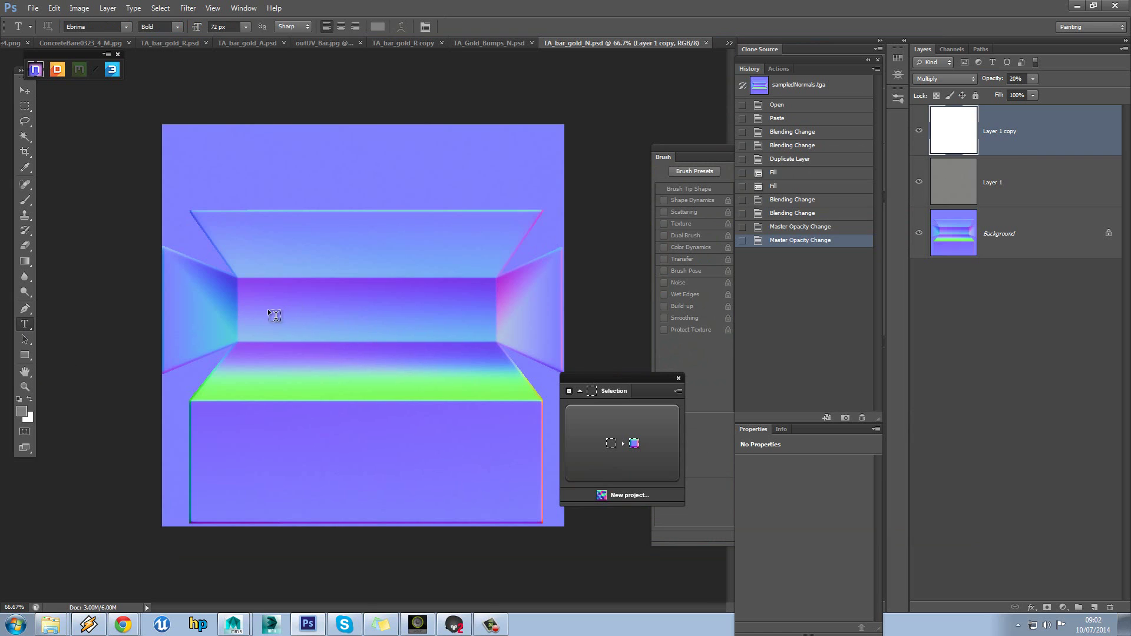